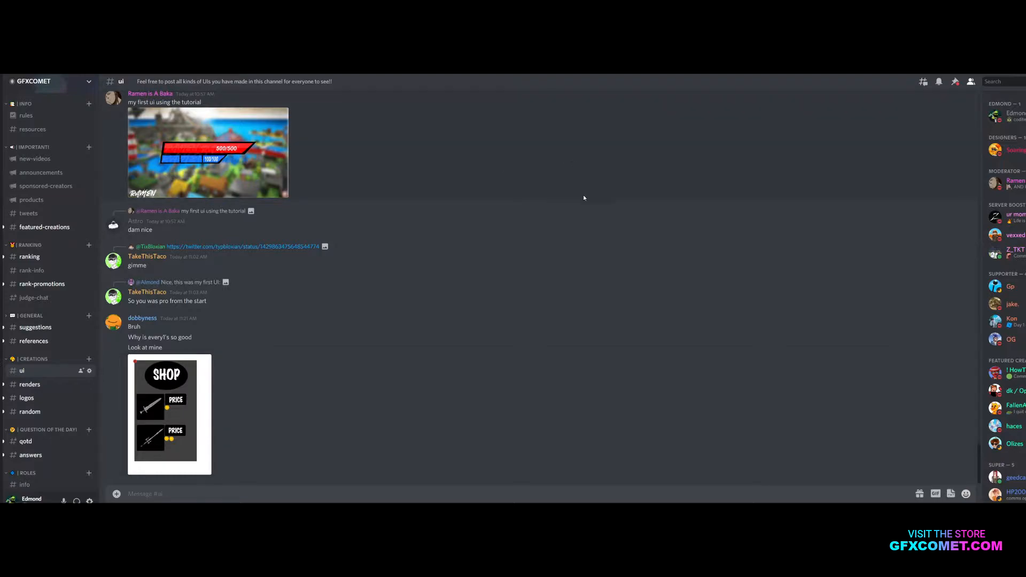
Open the GFXCOMET server's invite dialog and select the invite link
click(67, 90)
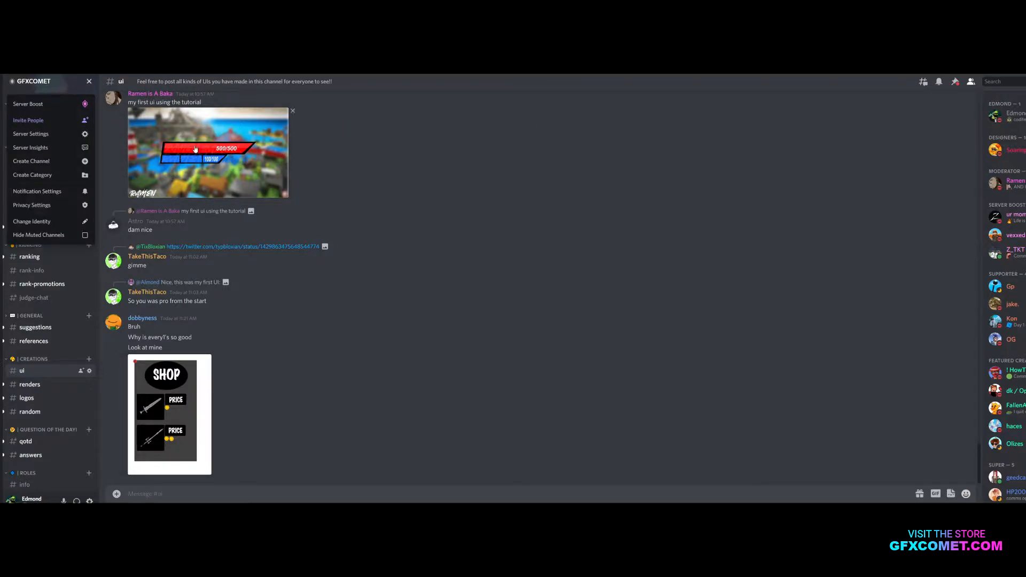
click(29, 120)
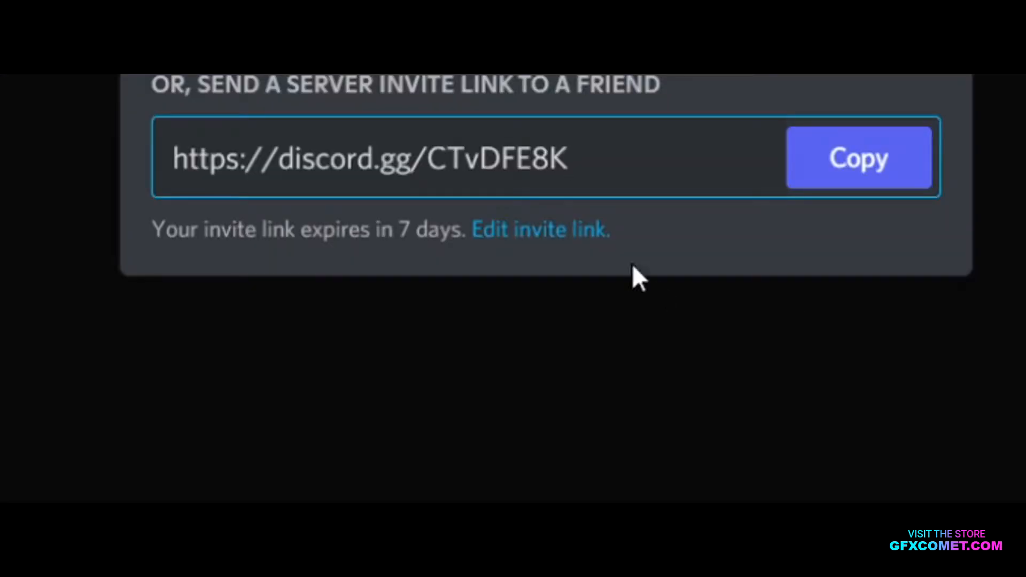
click(348, 147)
drag(668, 167, 160, 161)
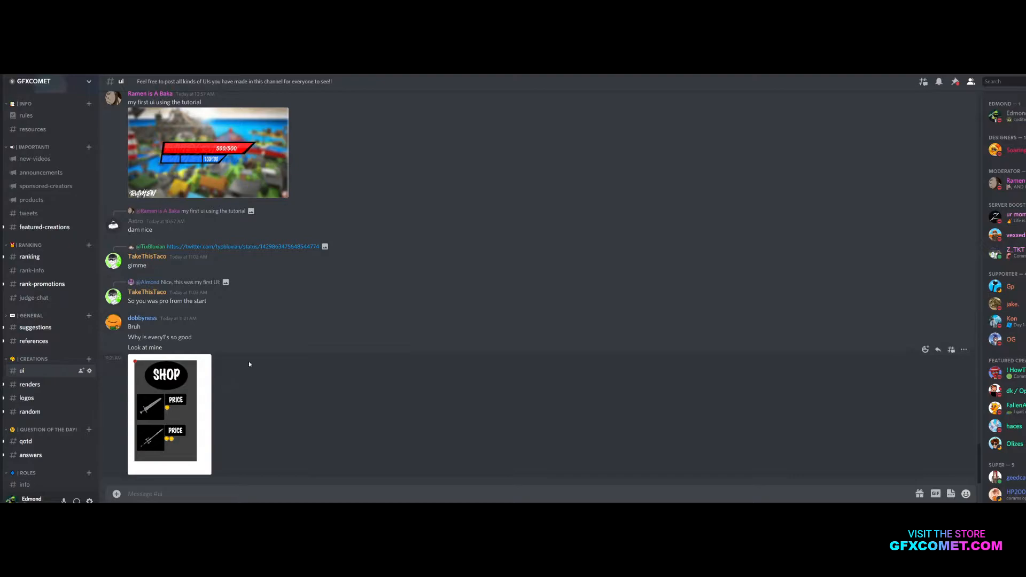
Open the shop UI image posted in the ui channel at full size and copy it
drag(129, 330, 185, 344)
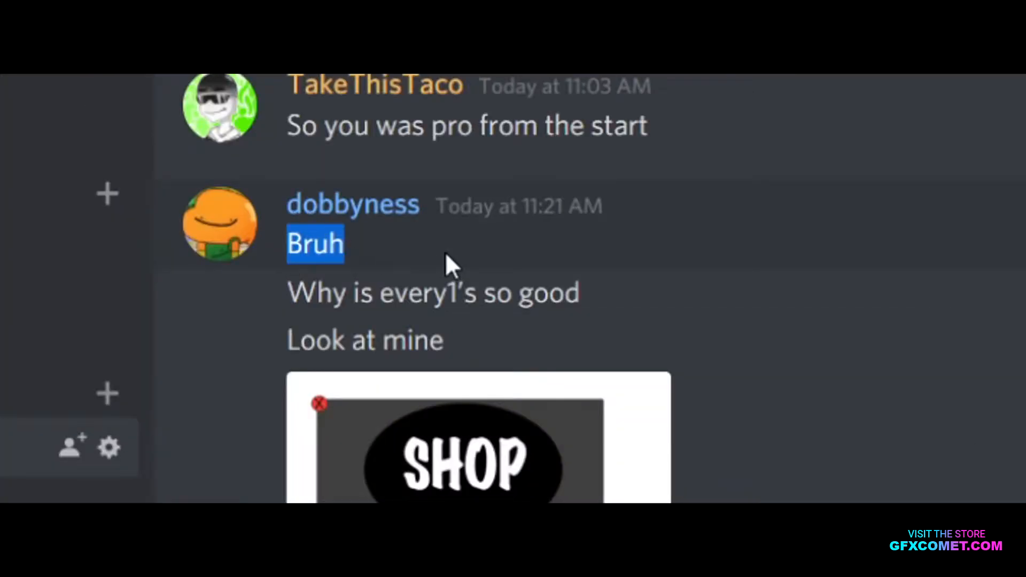
click(590, 326)
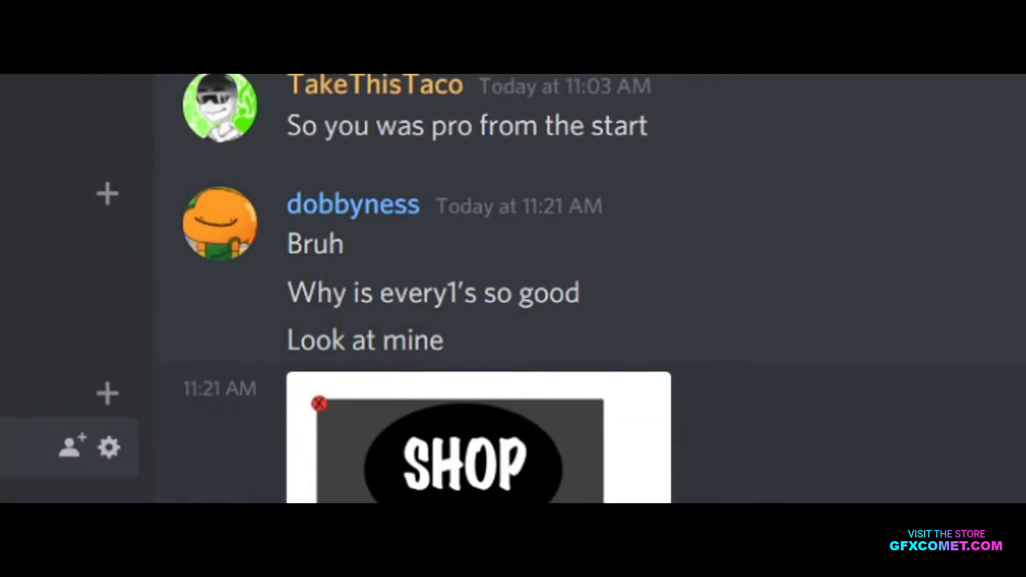
click(470, 454)
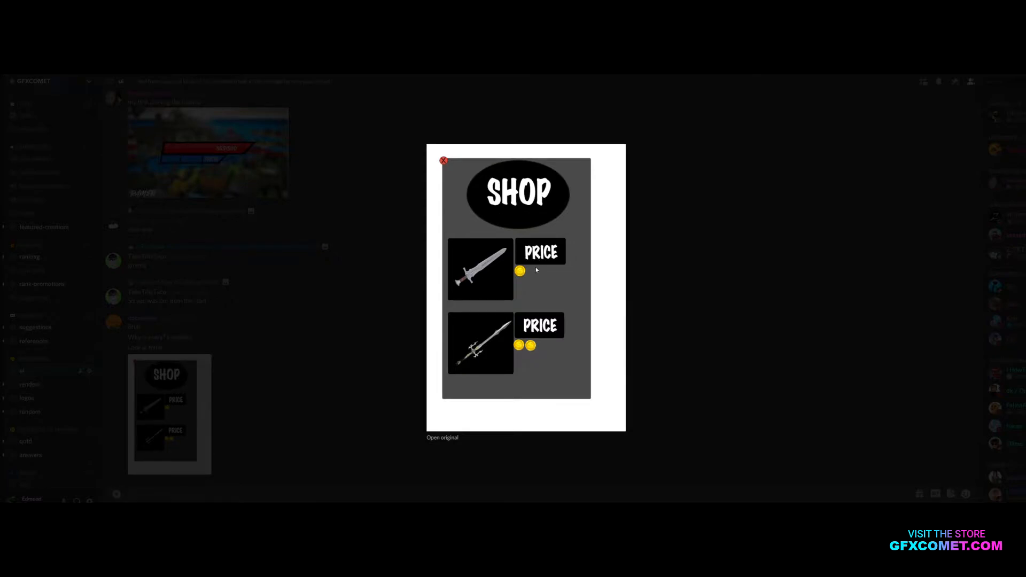
right_click(536, 267)
click(544, 274)
right_click(576, 278)
click(579, 275)
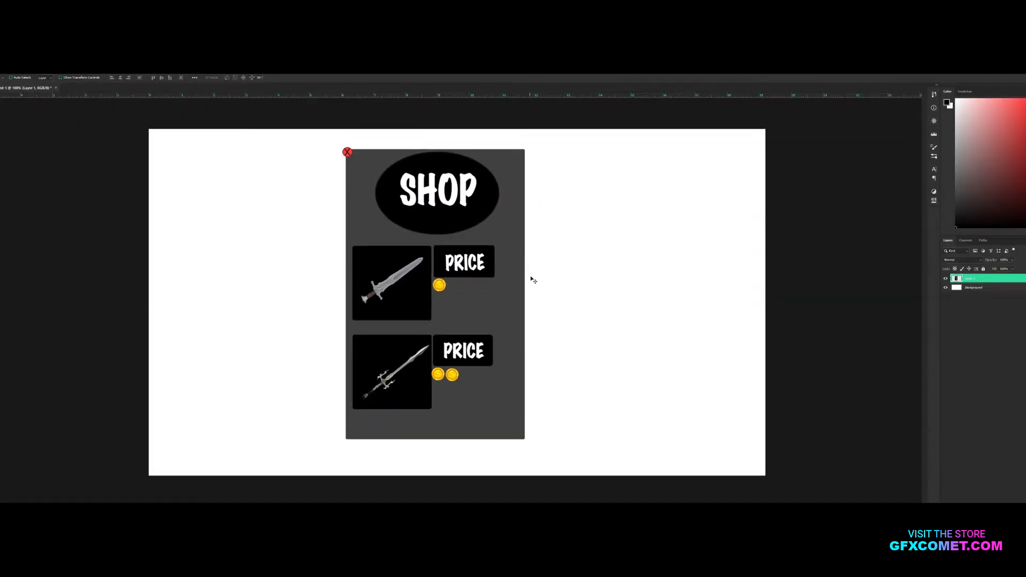
Switch to Photoshop and position the pasted shop image on the right half of the canvas
drag(533, 280, 738, 280)
drag(650, 289, 646, 288)
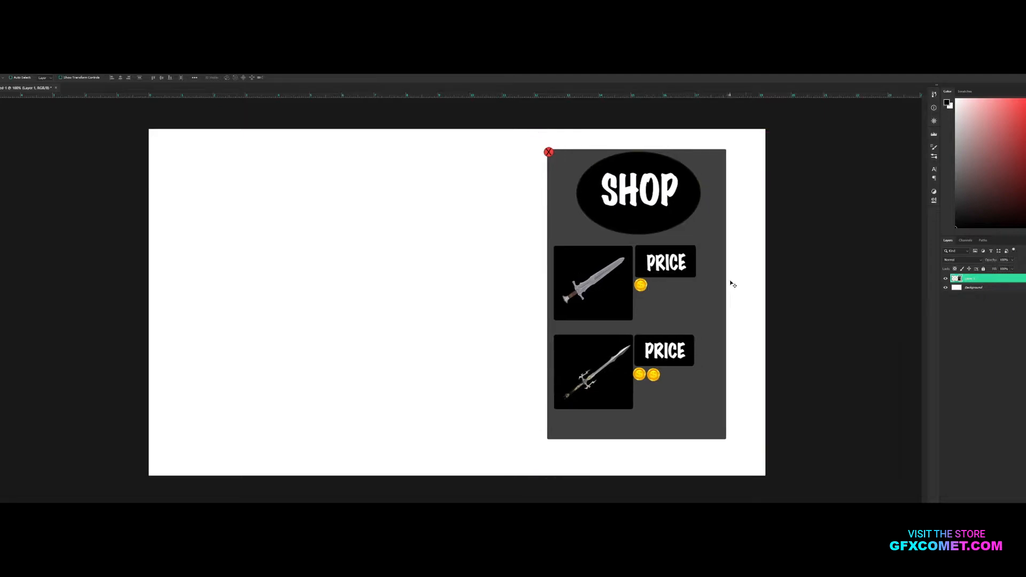
drag(743, 275, 743, 284)
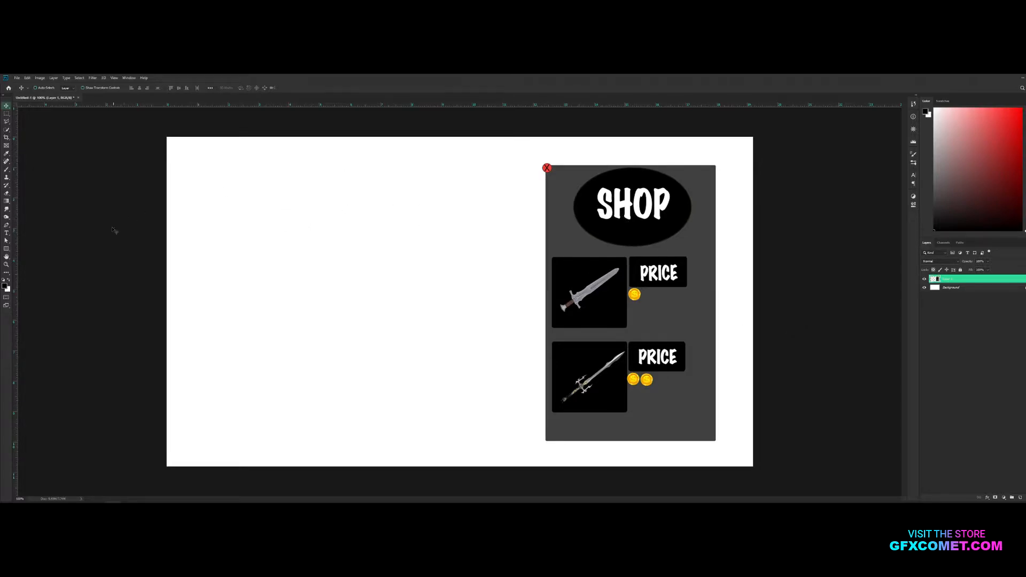
Choose the Rounded Rectangle tool and set its corner radius
click(6, 250)
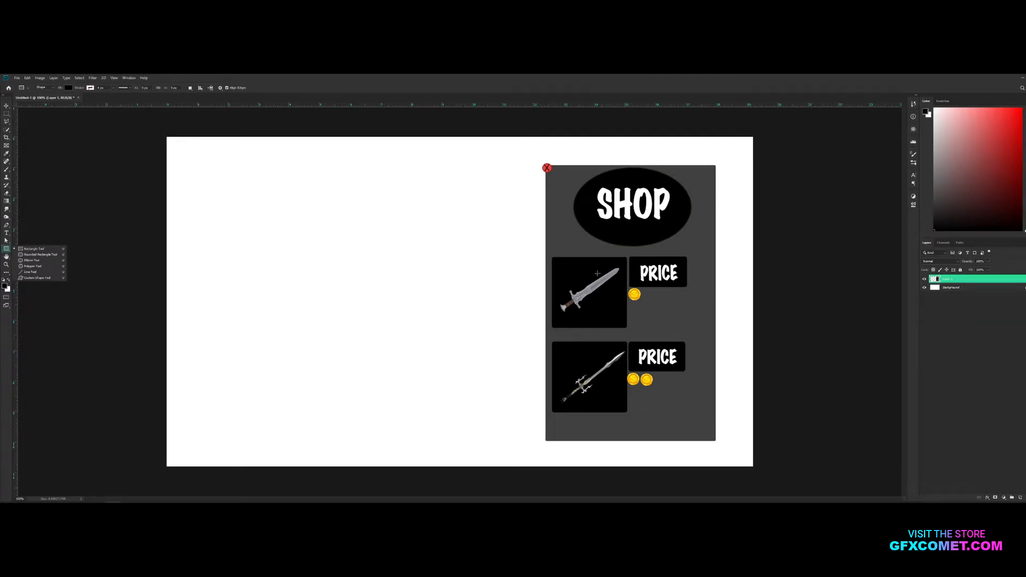
click(40, 255)
click(7, 250)
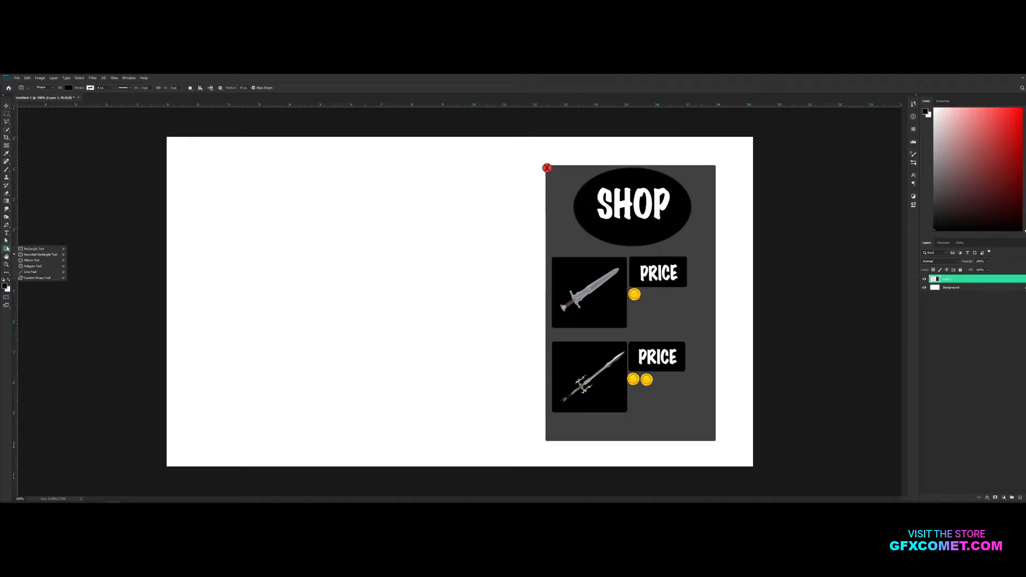
click(32, 261)
drag(248, 87, 227, 96)
text(60)
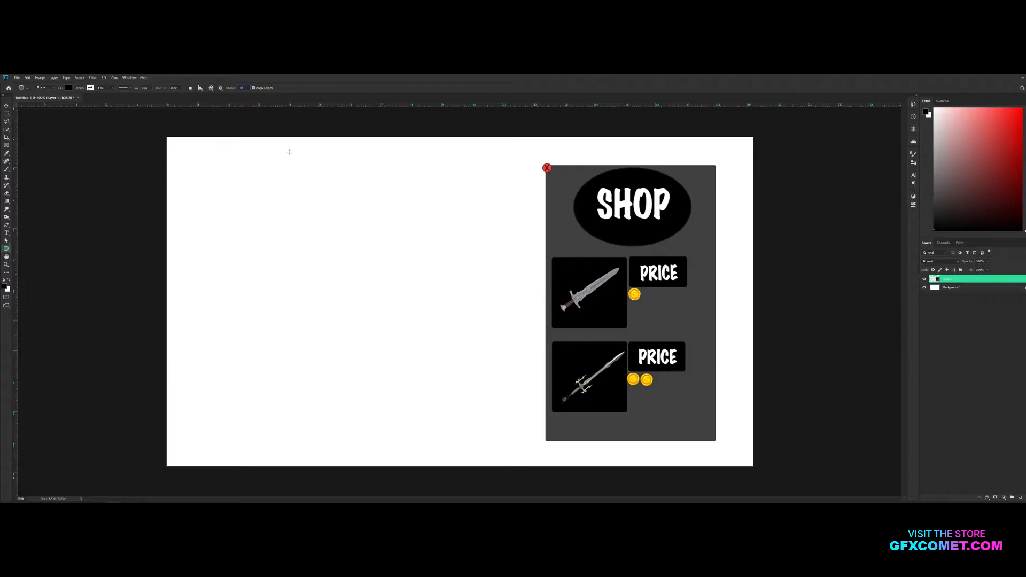
Set the foreground colour to a very dark grey
click(6, 286)
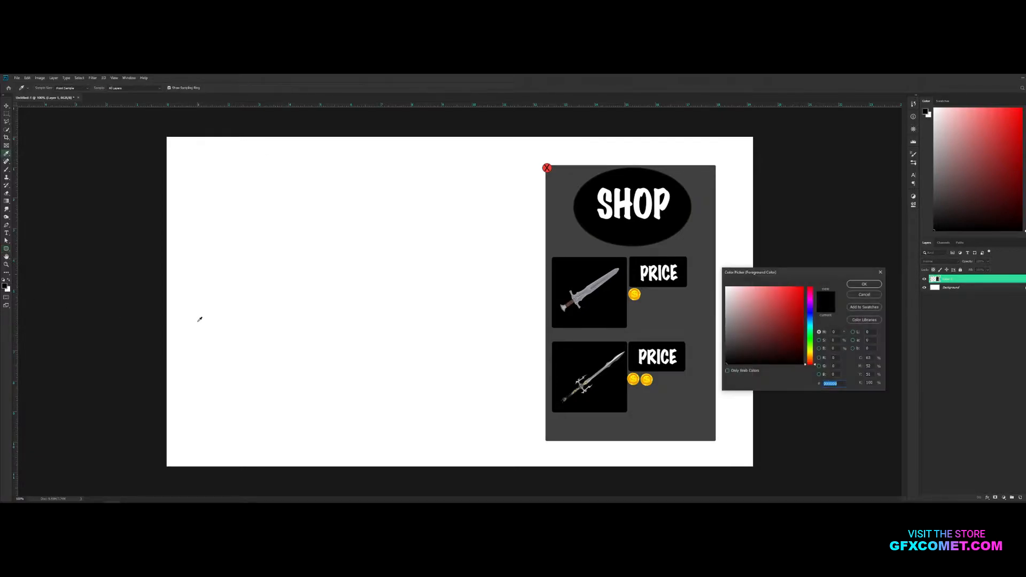
drag(739, 362, 718, 356)
double_click(840, 386)
click(865, 284)
Draw a dark rounded rectangle about 490 by 760 px on the left half of the canvas and centre it vertically
key(u)
drag(260, 188, 410, 421)
key(Return)
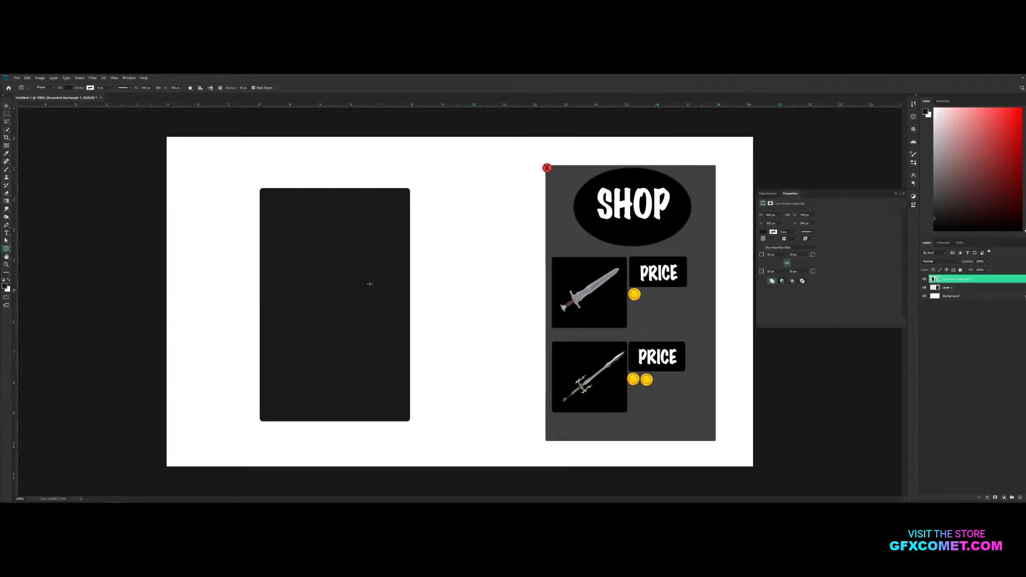
key(v)
drag(440, 271, 437, 266)
click(895, 194)
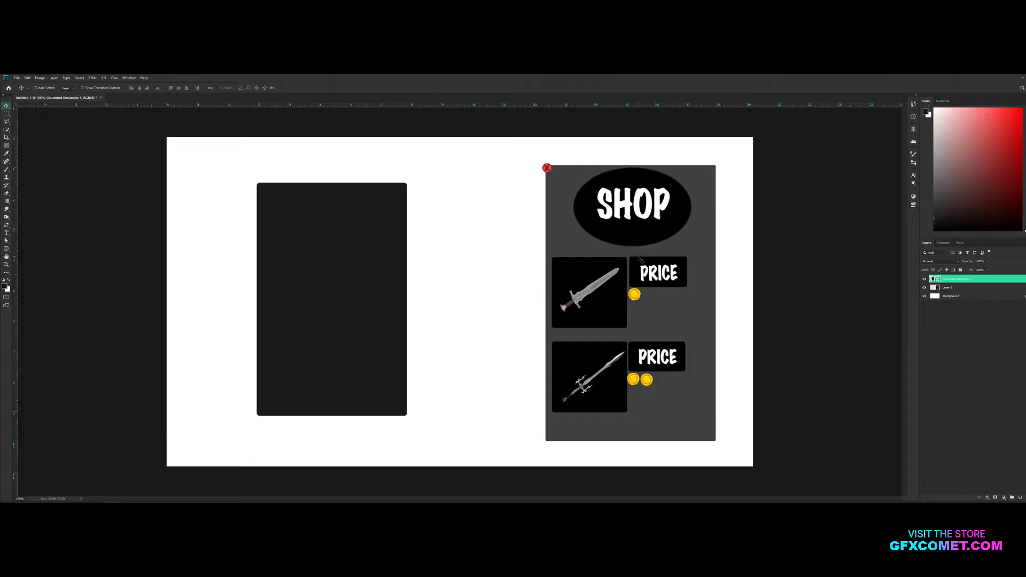
Add a new layer above the rounded rectangle and set the text colour to off-white f2f2f2
key(t)
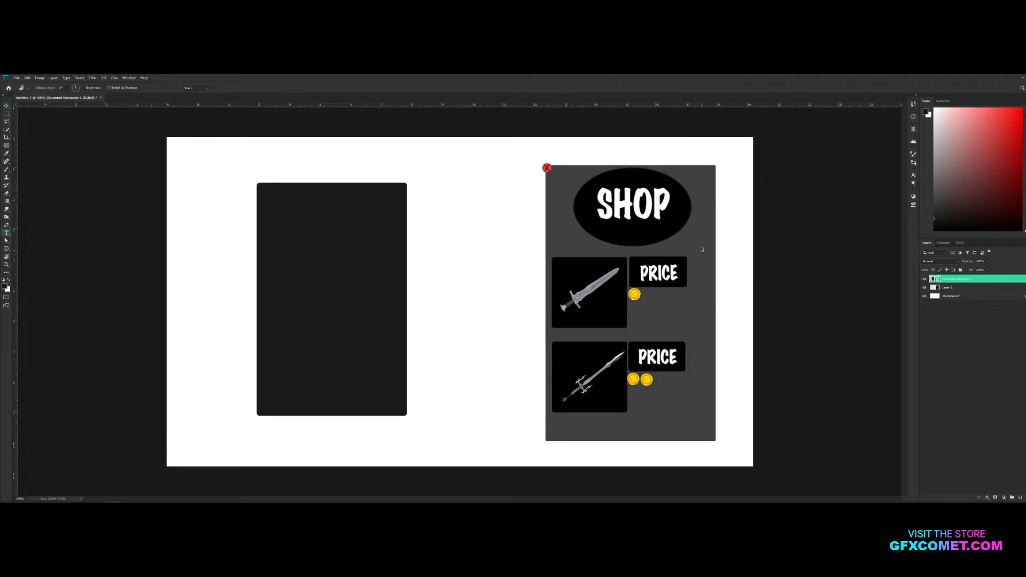
click(1012, 498)
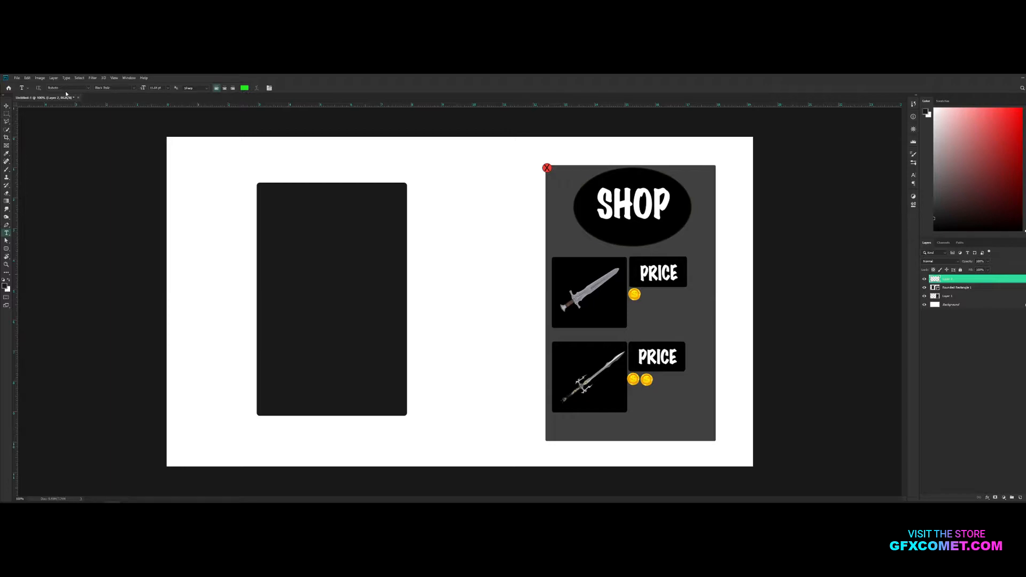
click(245, 88)
click(726, 287)
drag(727, 290, 720, 289)
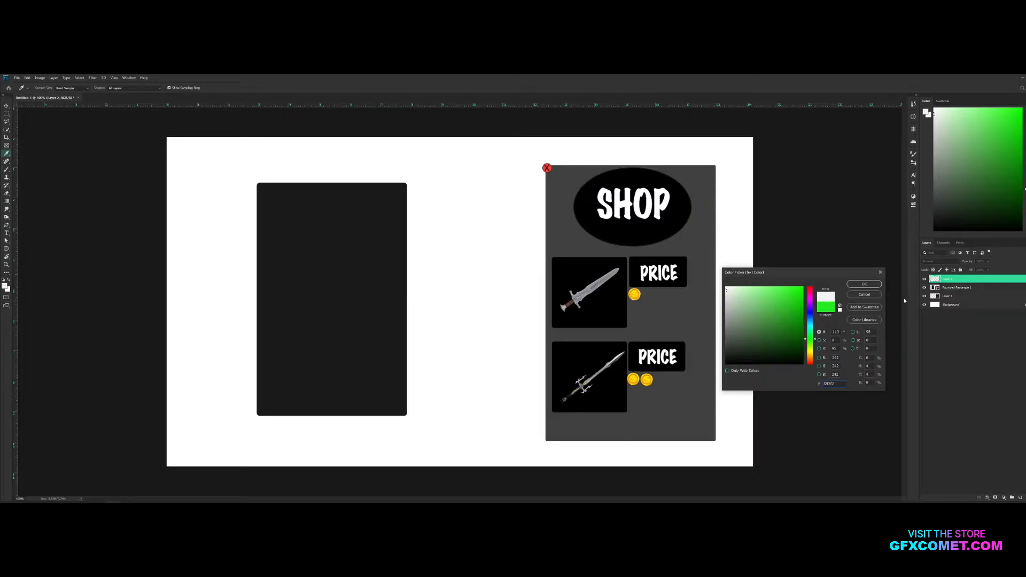
click(864, 284)
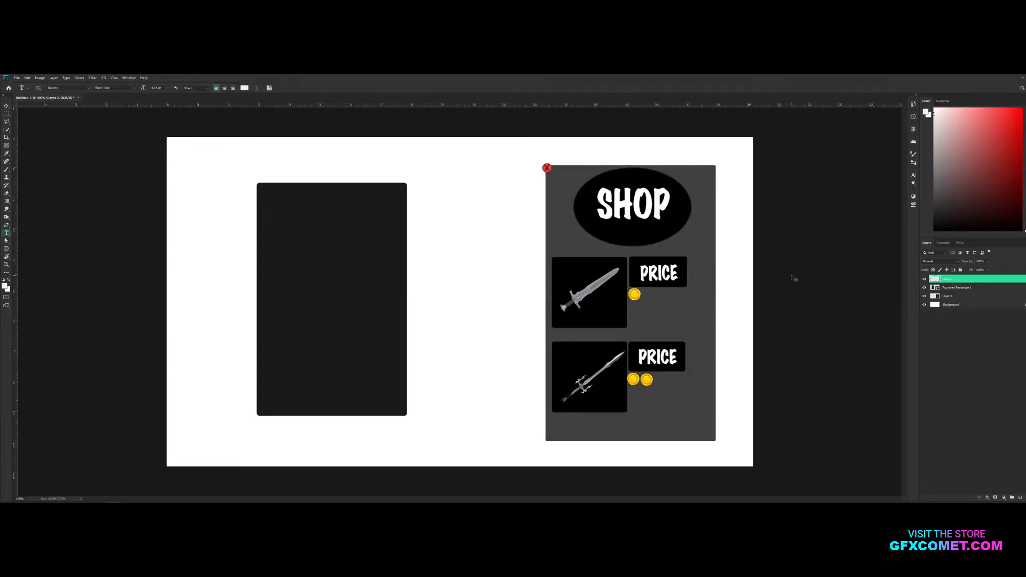
Write the title "Shop" near the top of the dark panel and set its font style to Bold
click(315, 204)
text(Shop)
key(ctrl+a)
click(133, 88)
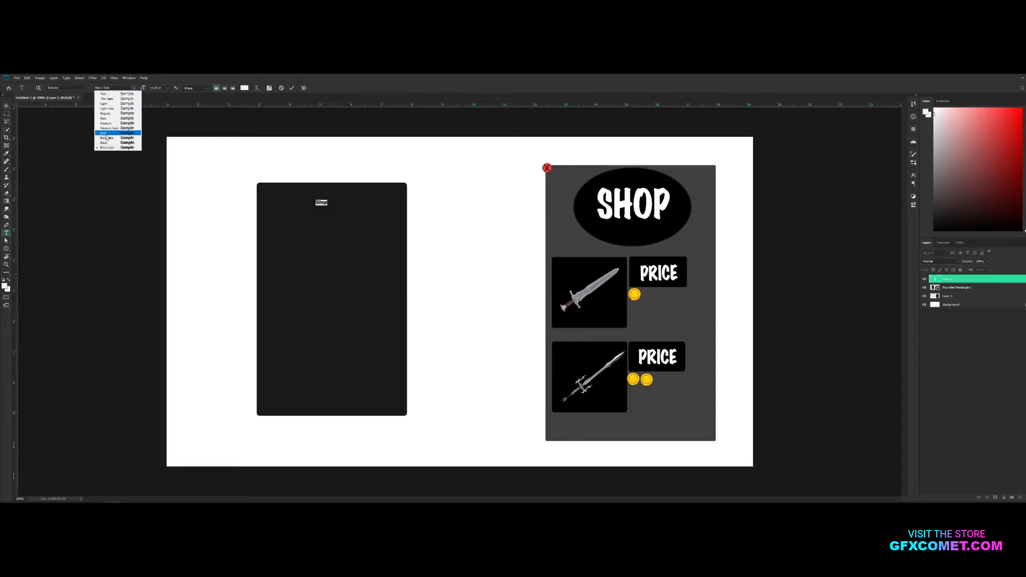
click(110, 135)
Enlarge the "Shop" title and centre it horizontally at the top of the dark panel
key(ctrl+t)
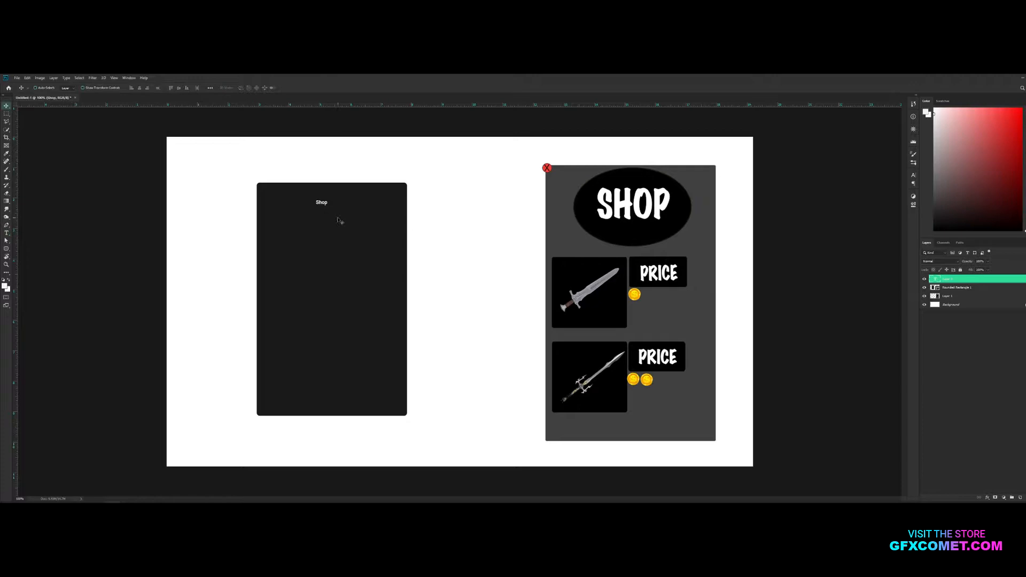
drag(330, 198, 358, 199)
key(Return)
key(ctrl+t)
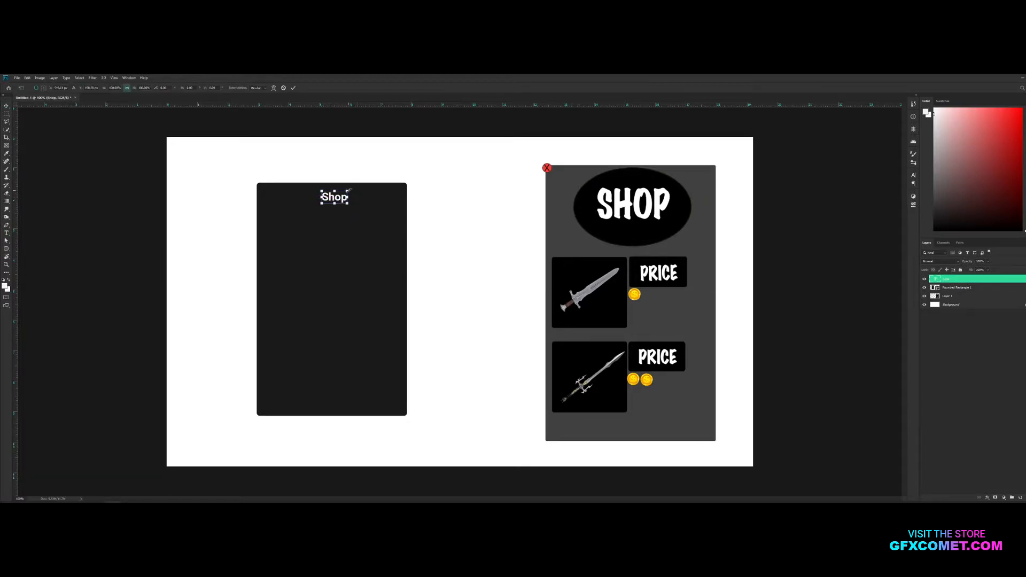
key(Return)
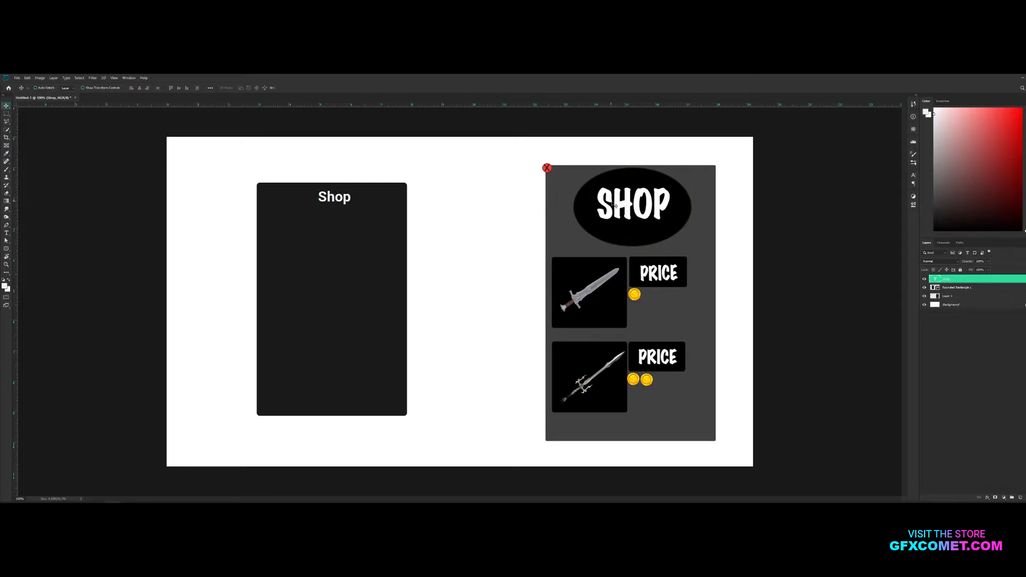
mouse_move(404, 202)
mouse_down()
mouse_move(390, 193)
mouse_move(404, 204)
mouse_up()
Duplicate the dark rounded rectangle and shrink the copy's height to a header strip behind the "Shop" title
click(969, 288)
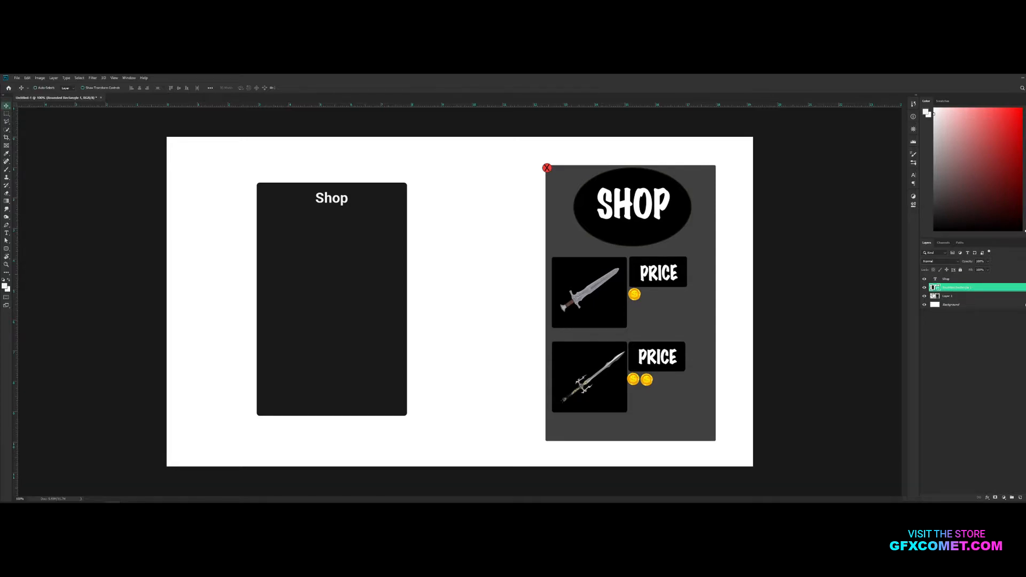
key(ctrl+j)
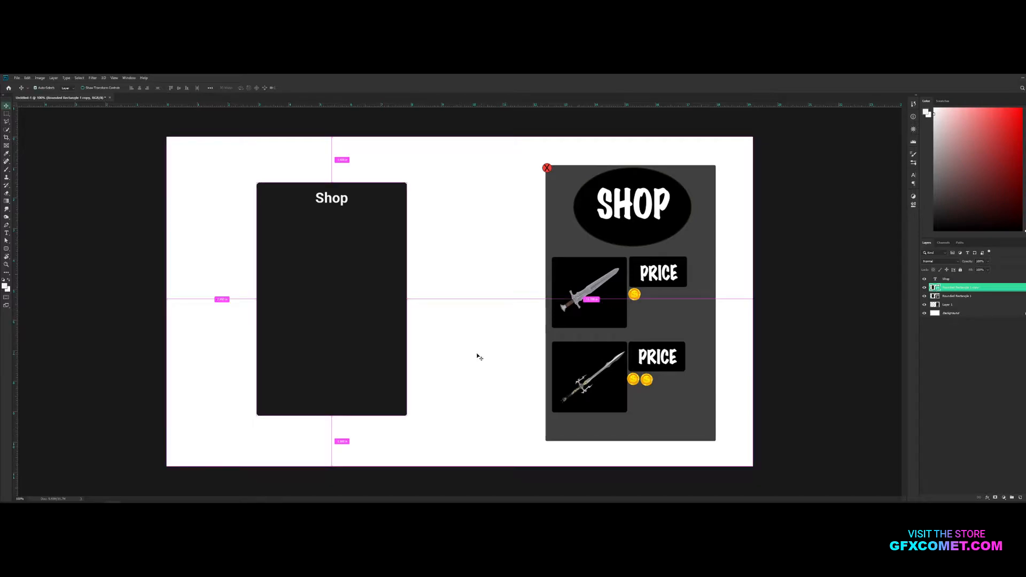
key(ctrl+t)
drag(333, 417, 356, 205)
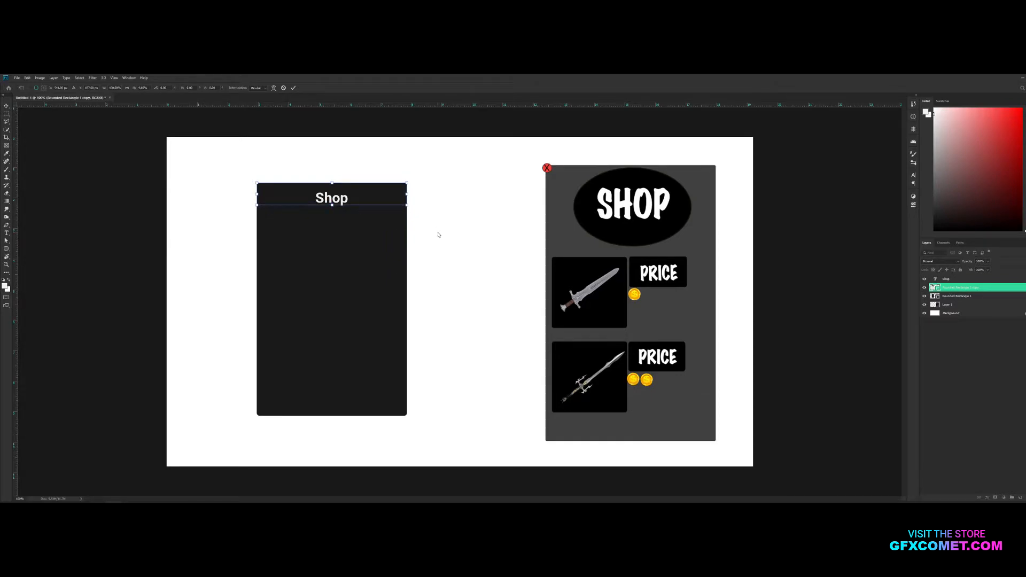
key(Return)
Change the header strip's fill to a bright light blue
double_click(933, 287)
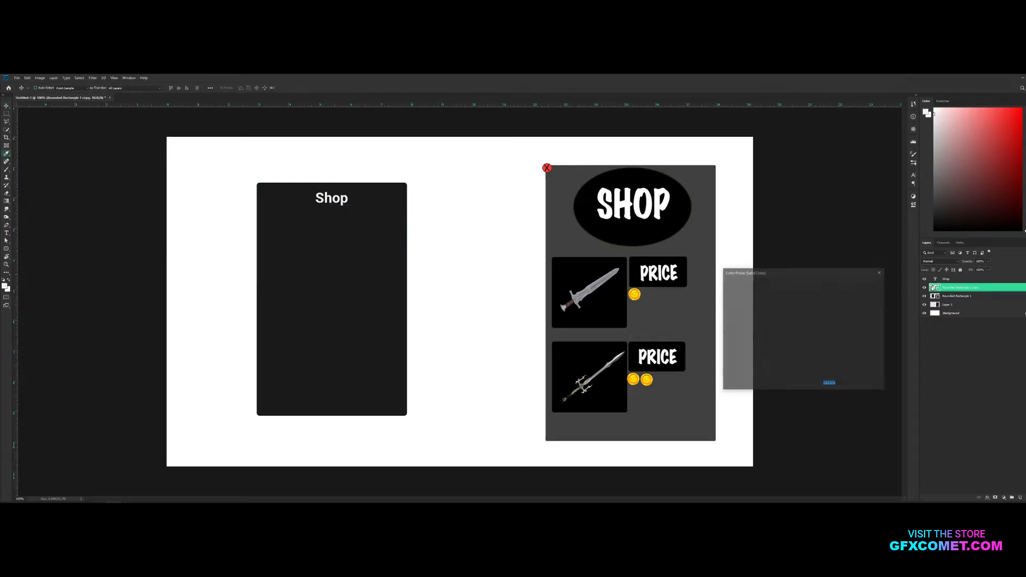
click(820, 321)
click(804, 306)
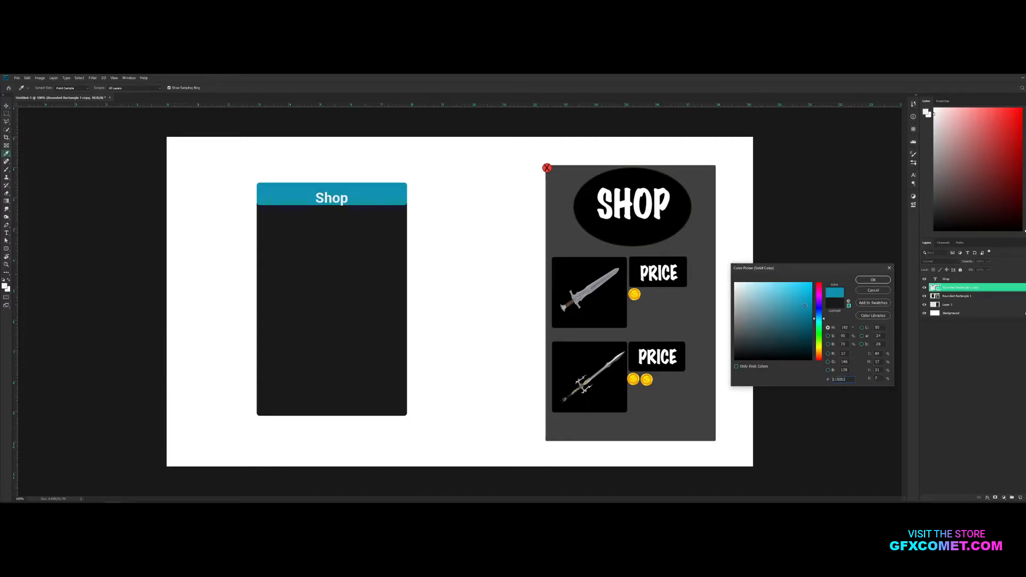
mouse_move(804, 304)
mouse_down()
mouse_move(808, 294)
mouse_move(822, 317)
mouse_up()
click(873, 279)
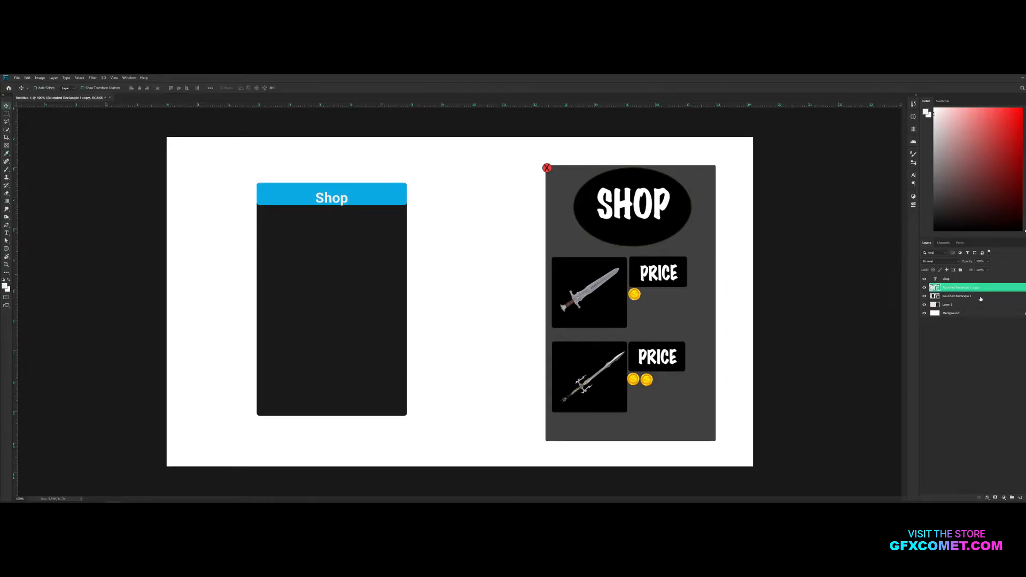
Rasterize the blue header layer and delete a thin strip along its bottom to give it a straight lower edge
right_click(990, 289)
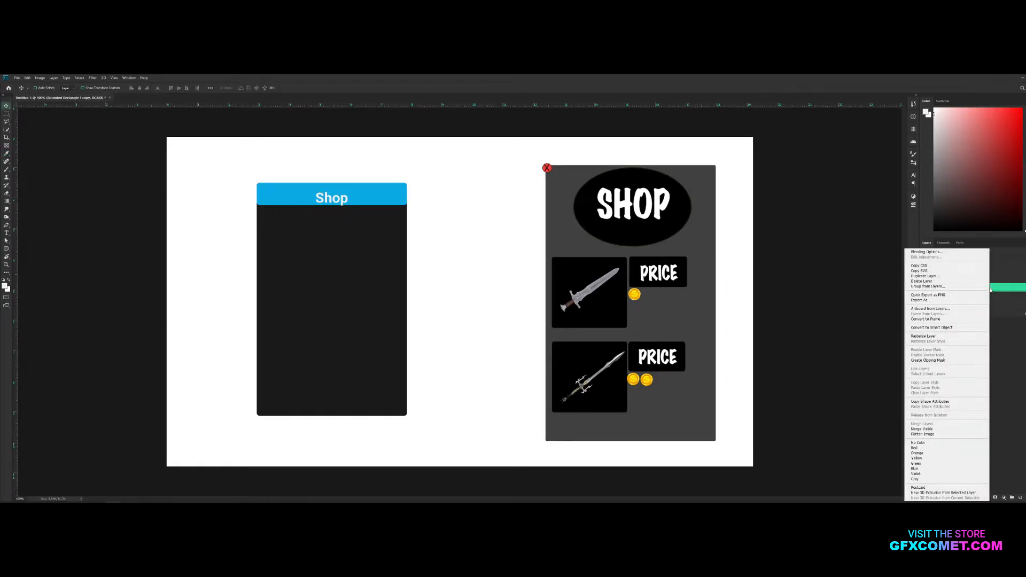
click(961, 337)
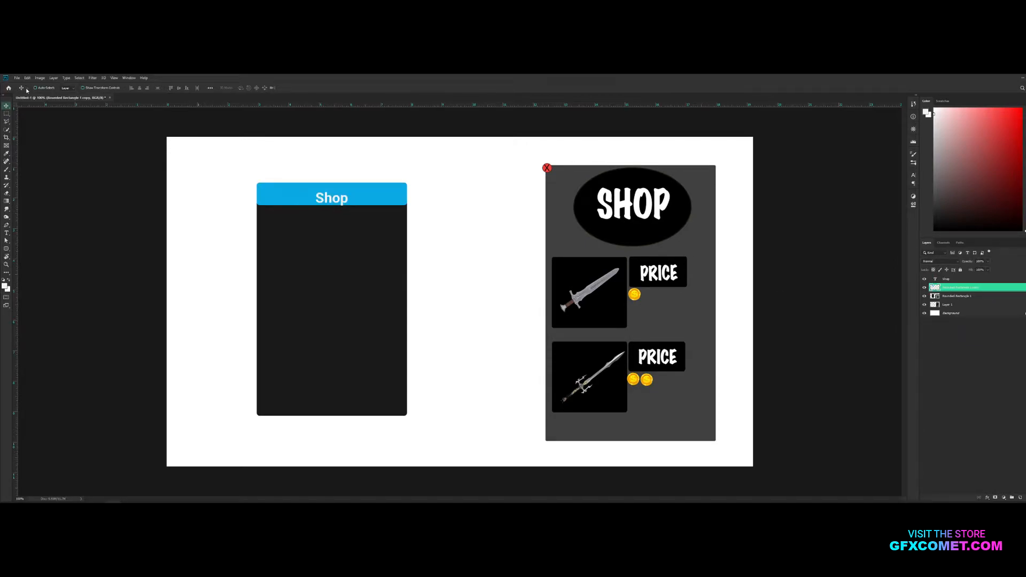
click(7, 113)
click(26, 115)
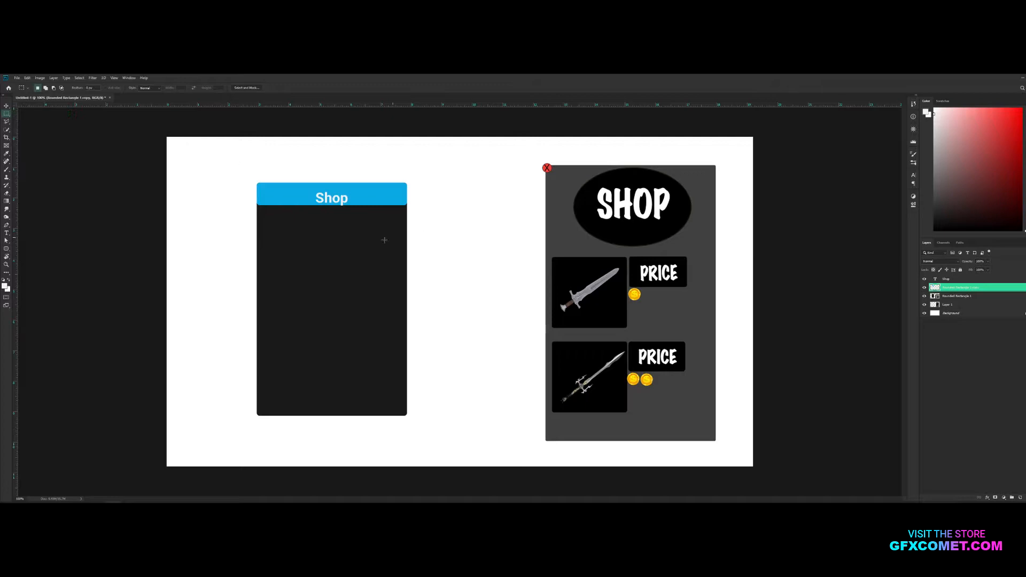
drag(238, 228, 439, 202)
key(Delete)
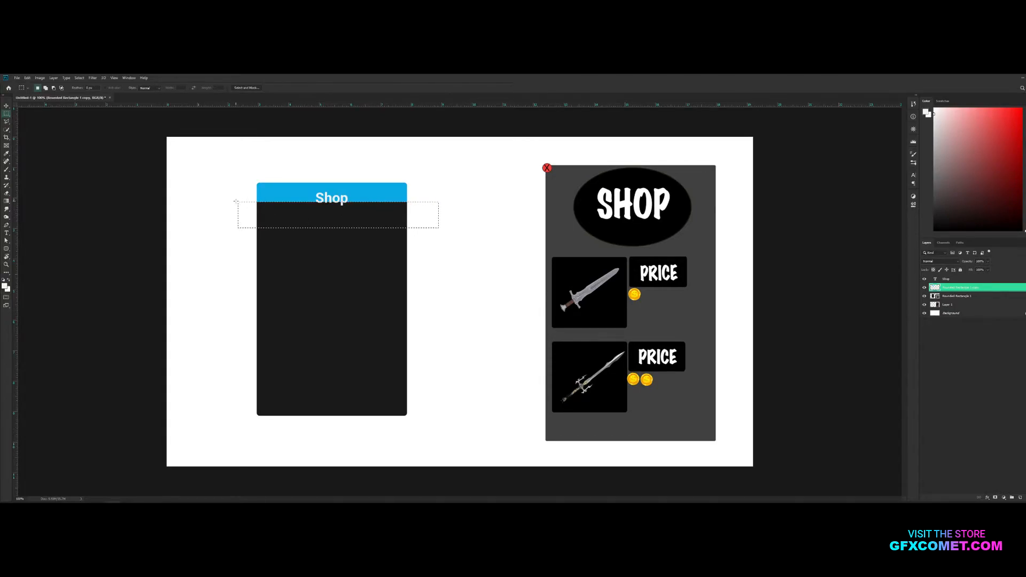
key(ctrl+d)
key(v)
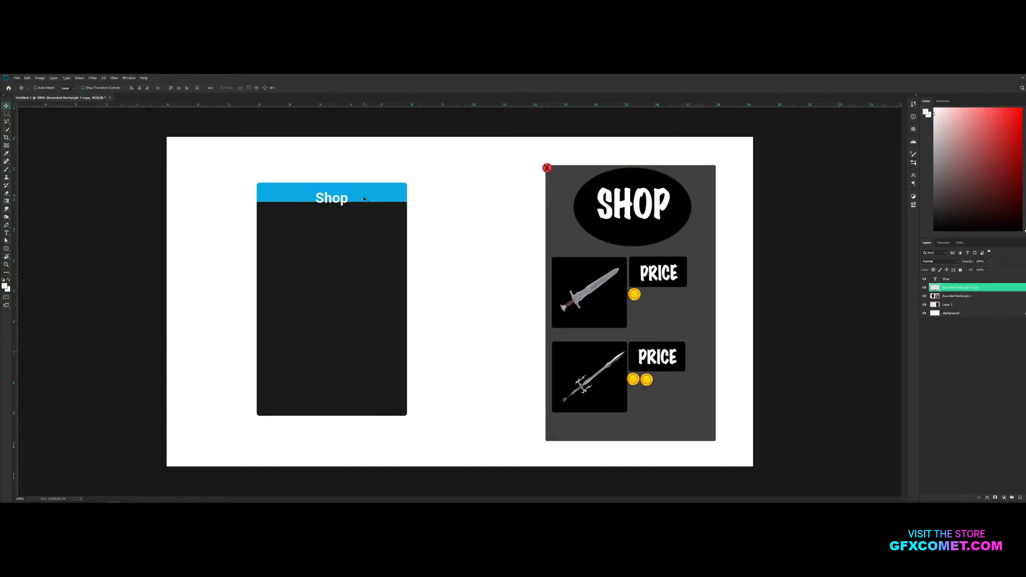
Scale the "Shop" title down slightly and centre it within the blue header strip
key(ctrl+plus)
key(space)
drag(455, 202, 581, 350)
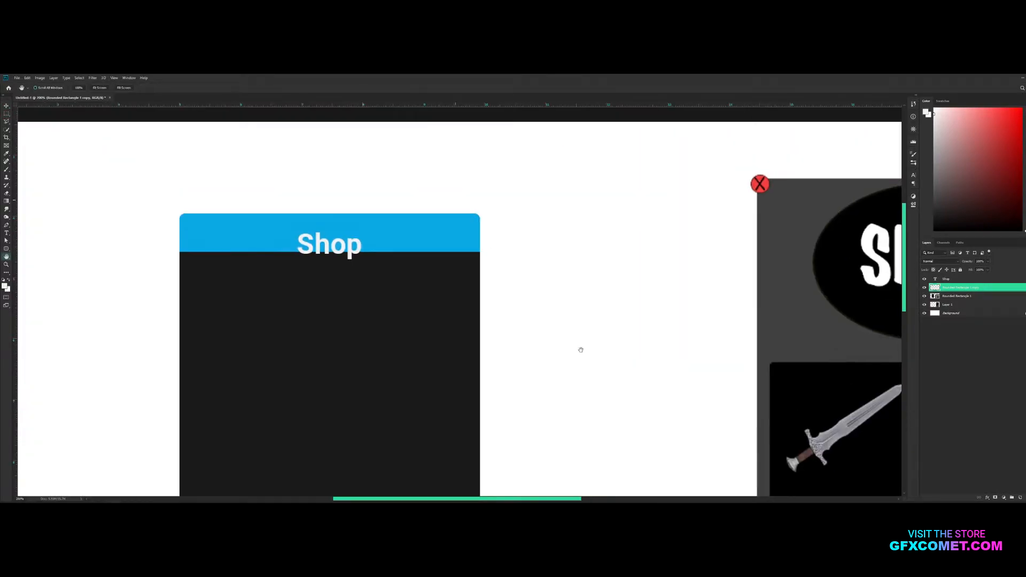
drag(412, 255, 408, 240)
key(ctrl+t)
drag(360, 217, 356, 228)
key(Return)
key(Up)
key(Up)
key(Up)
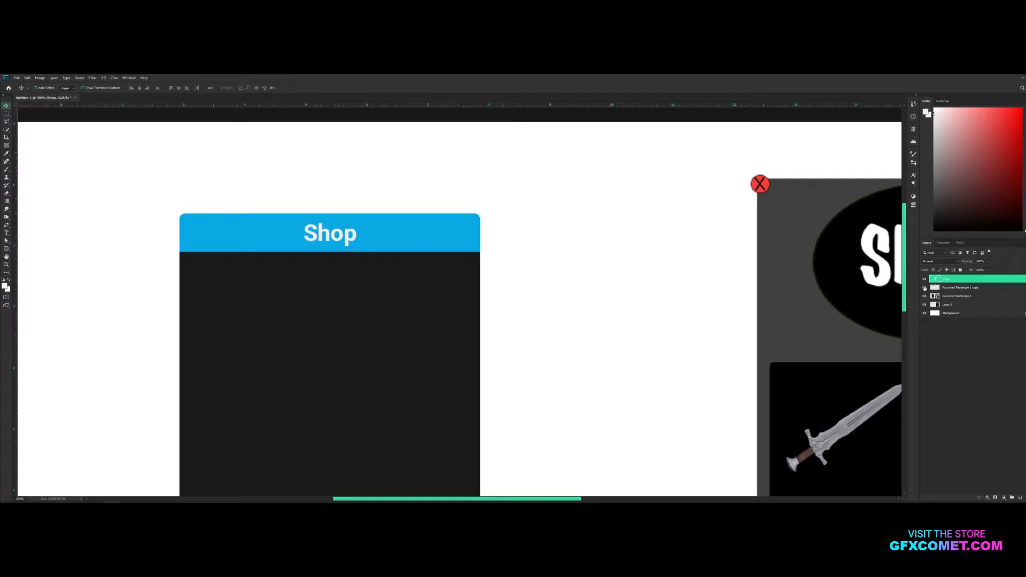
Add a new layer above the blue header strip and clip it to the header
click(954, 287)
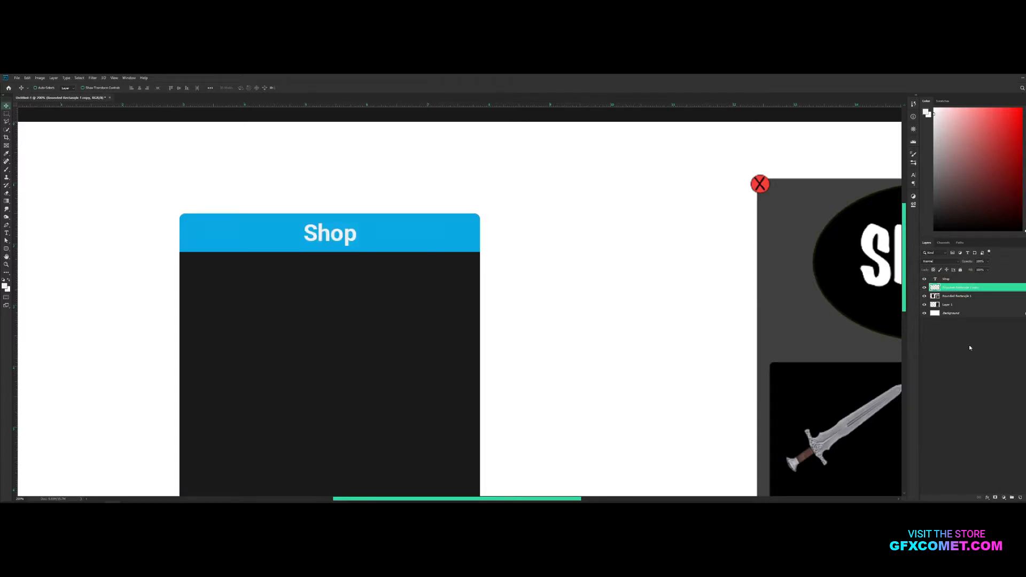
click(1021, 498)
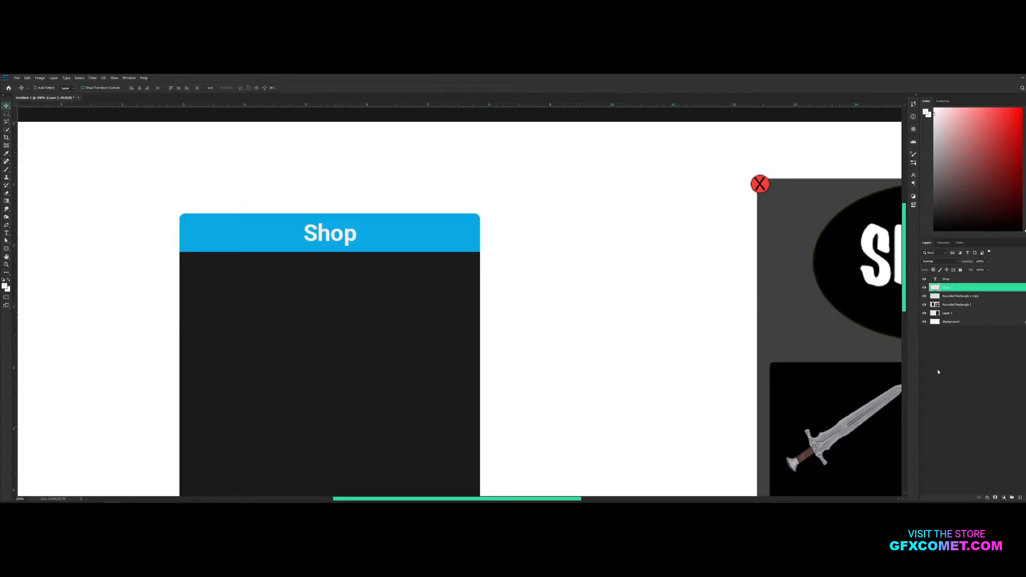
right_click(973, 290)
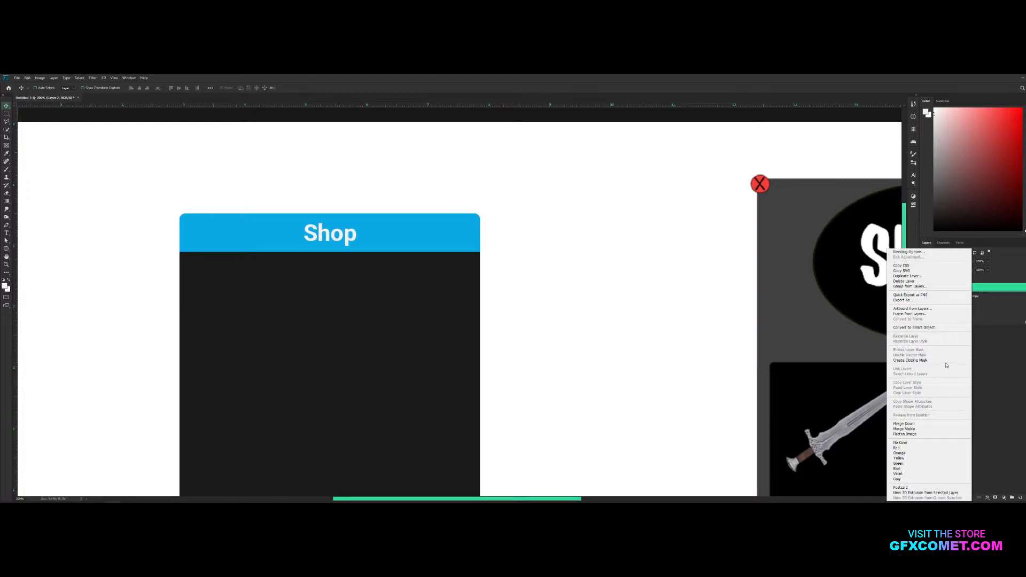
click(924, 360)
Shade the lower edge of the blue header with a large, soft, reduced-opacity black brush on the clipped layer
key(b)
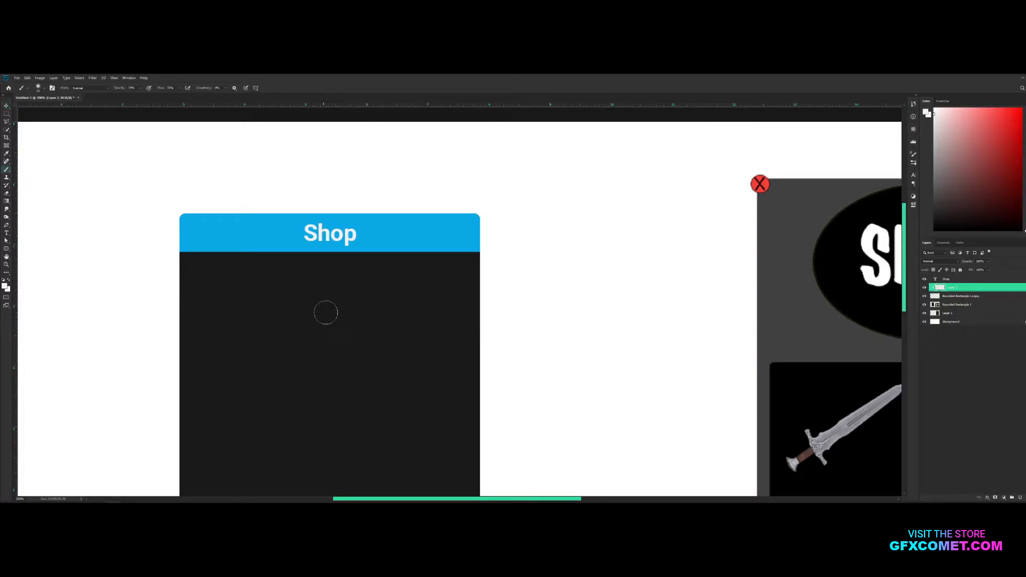
click(46, 89)
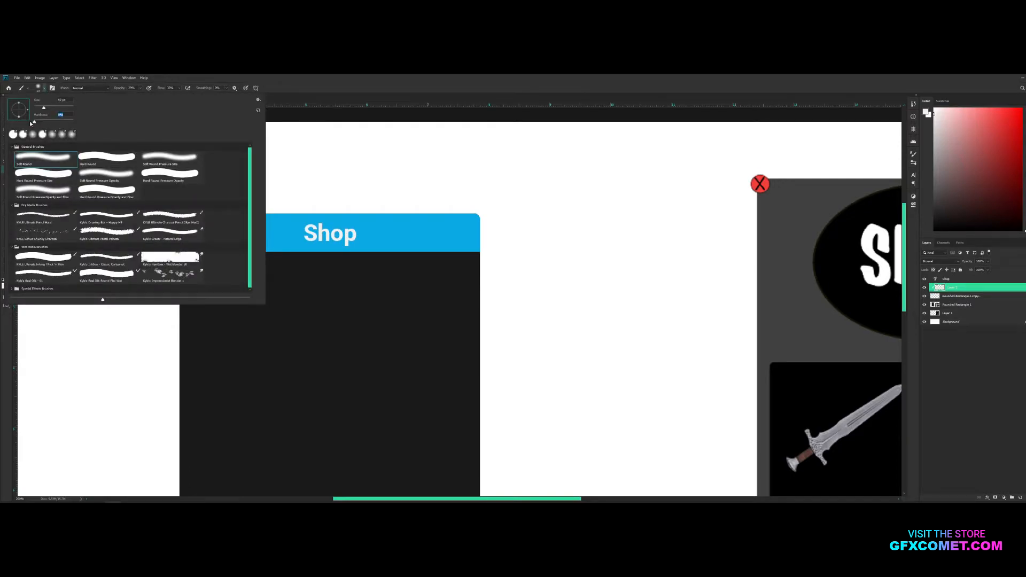
click(260, 79)
drag(118, 89, 161, 90)
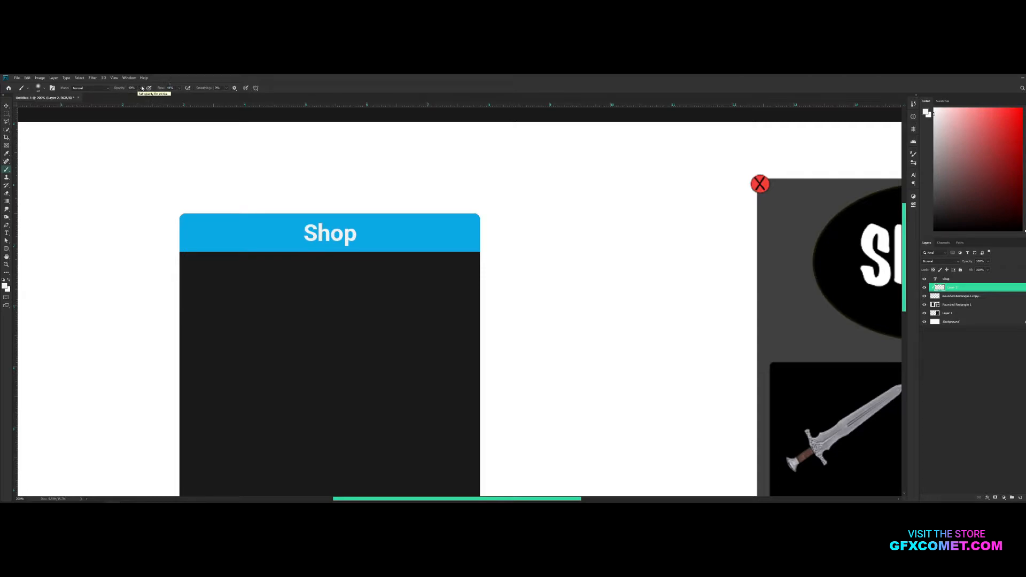
key(x)
key(bracketright)
key(bracketright)
key(bracketright)
shift+click(528, 257)
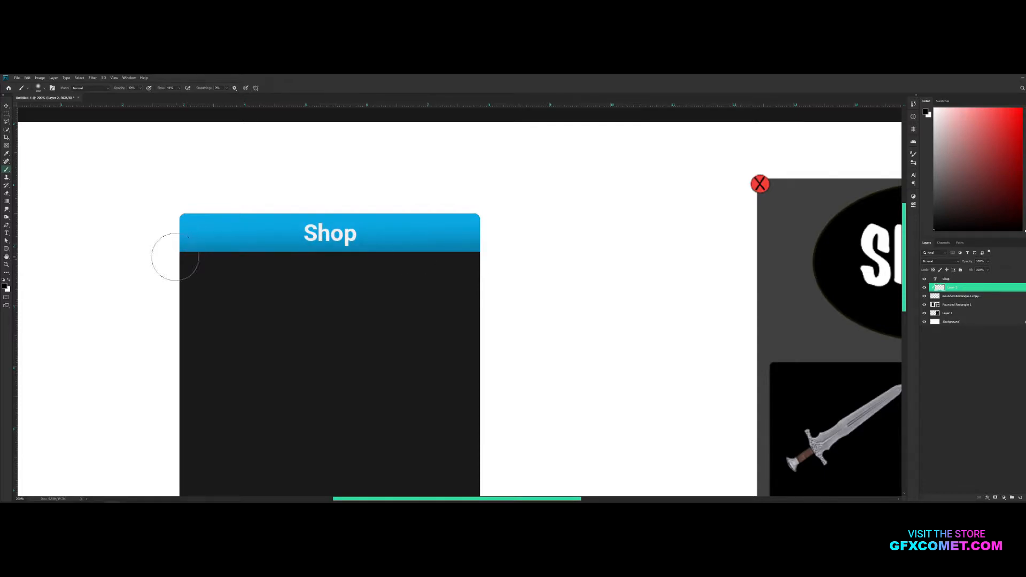
drag(153, 266, 502, 271)
drag(121, 271, 505, 273)
drag(124, 268, 545, 273)
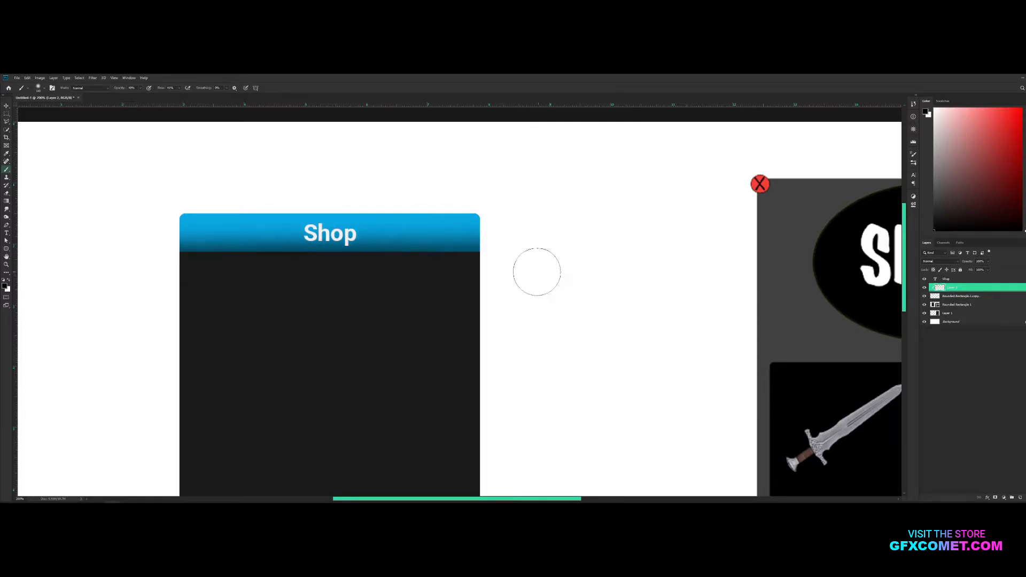
Set the header shading layer's blend mode to Overlay and lower its opacity slightly
key(v)
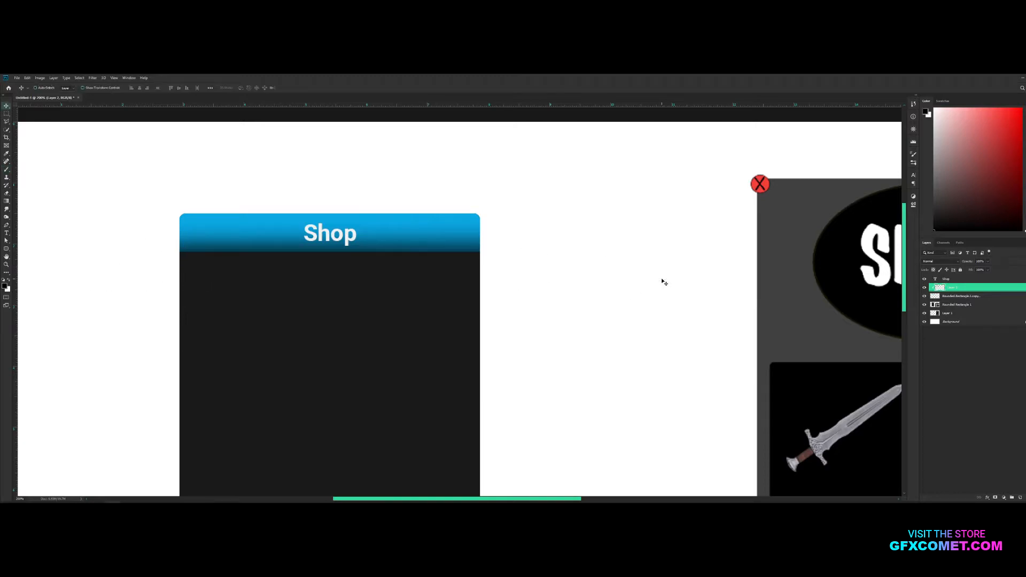
click(950, 264)
click(944, 335)
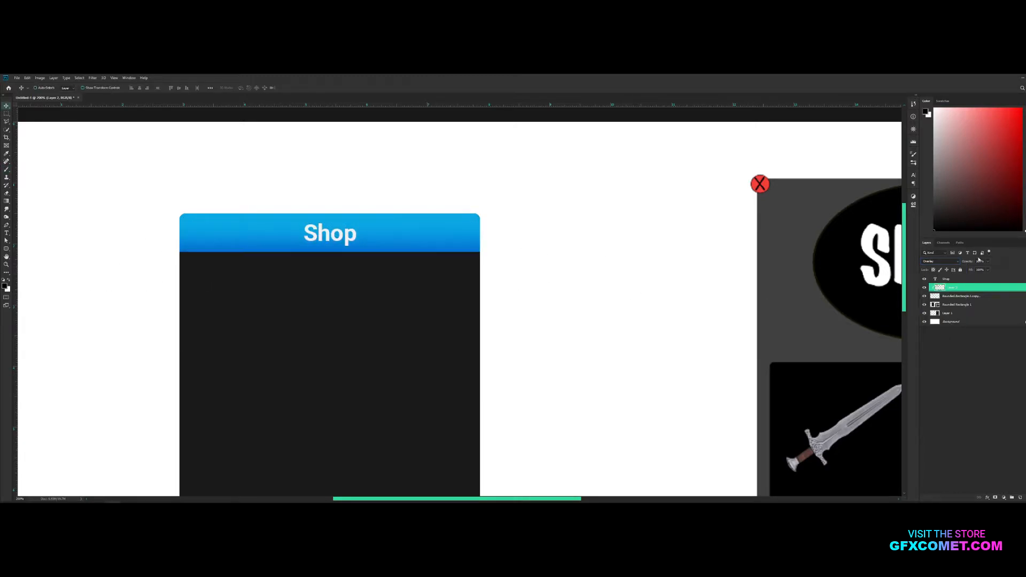
drag(958, 263, 959, 263)
key(ctrl+minus)
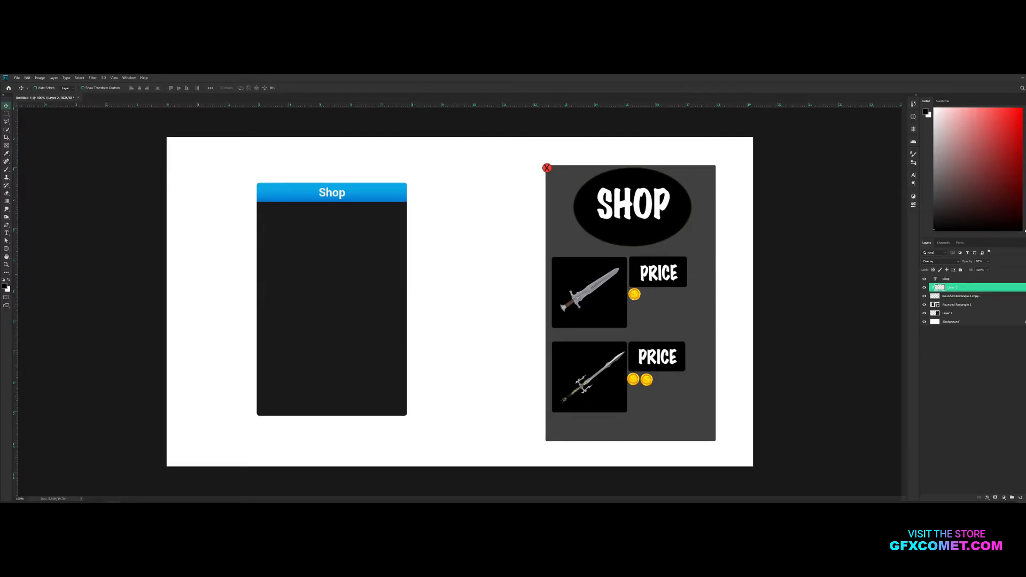
Draw a slightly inset rounded rectangle with a small corner radius on a new layer, directly below the header, as an item row
click(1020, 498)
right_click(7, 250)
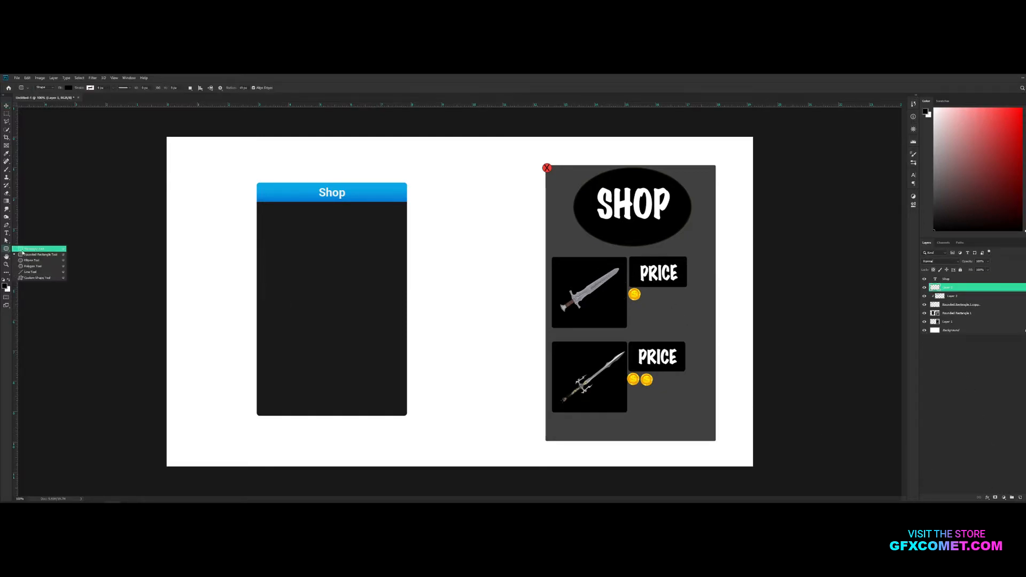
click(37, 252)
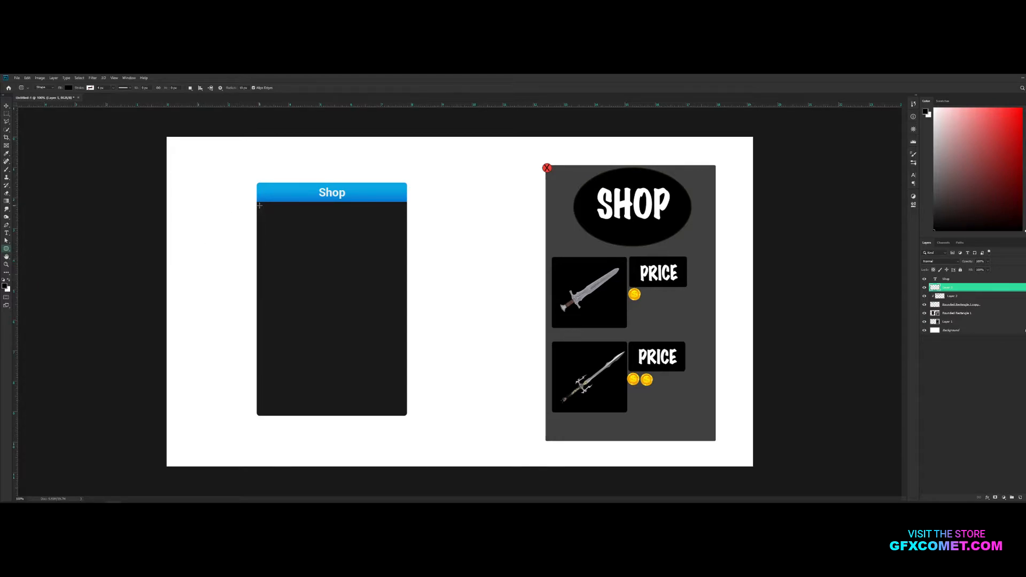
drag(260, 206, 403, 230)
key(ctrl+z)
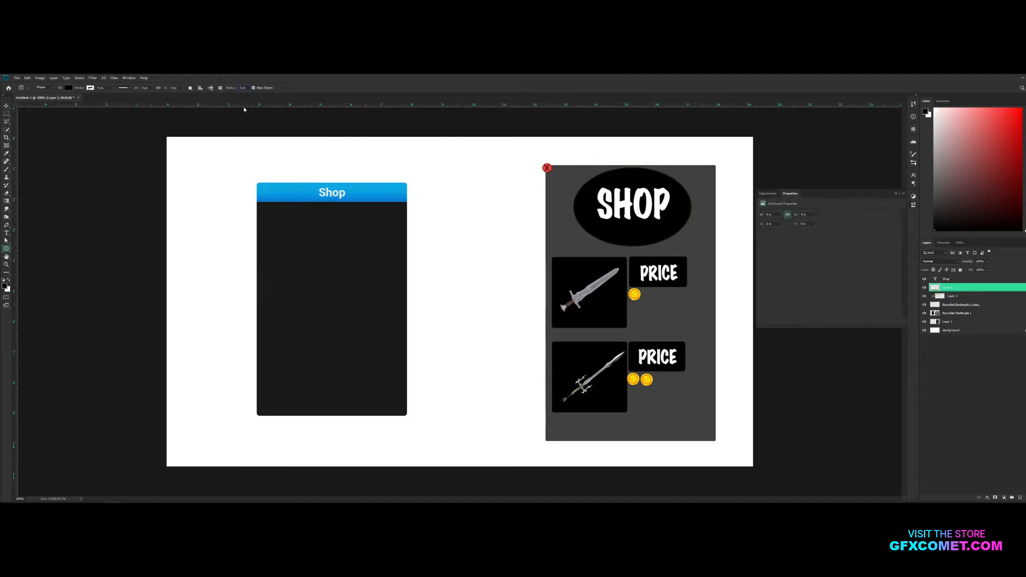
drag(258, 205, 405, 229)
key(v)
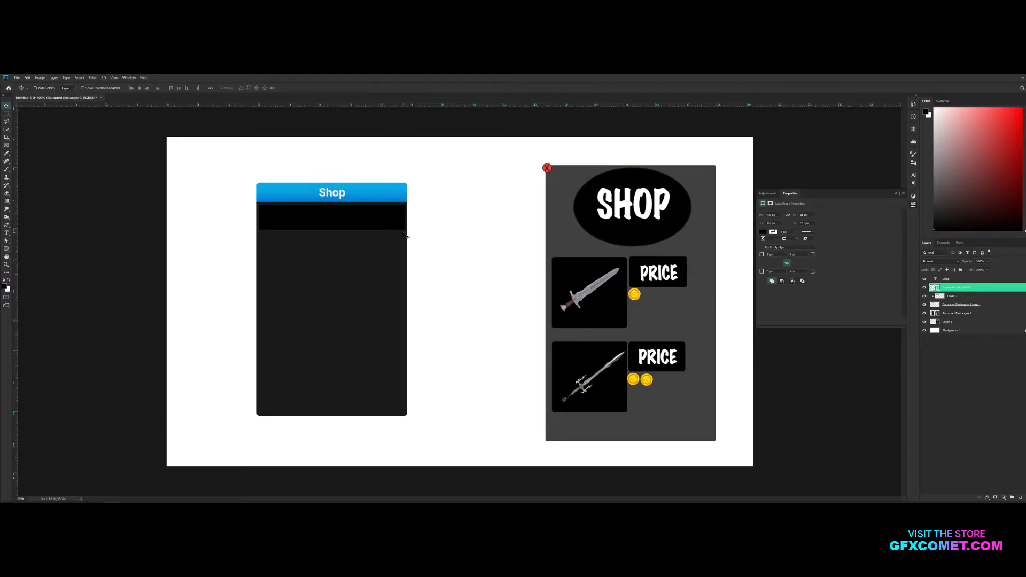
Change the item row's fill to dark grey #2e2e2e
double_click(934, 288)
click(713, 344)
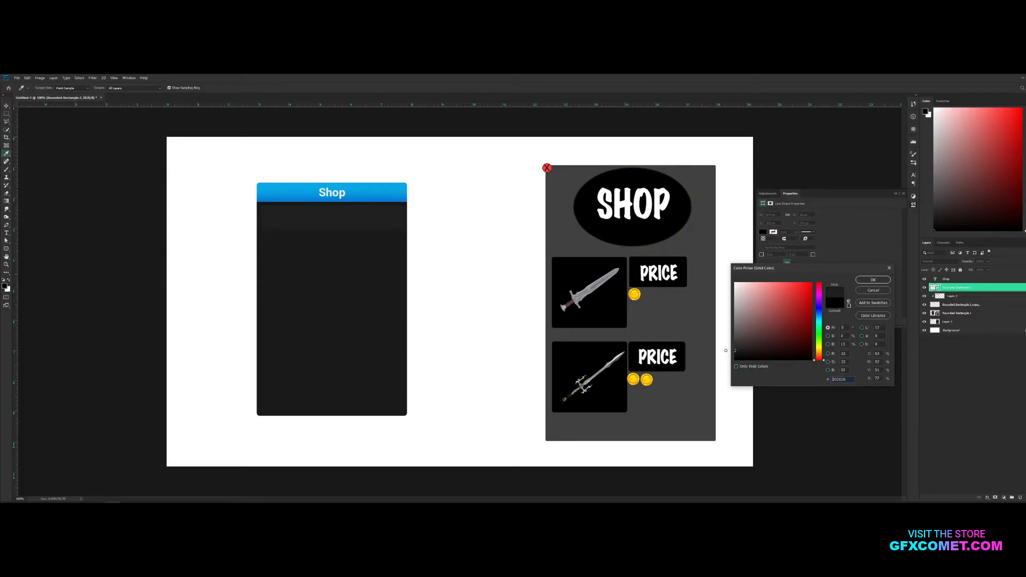
drag(725, 344, 721, 347)
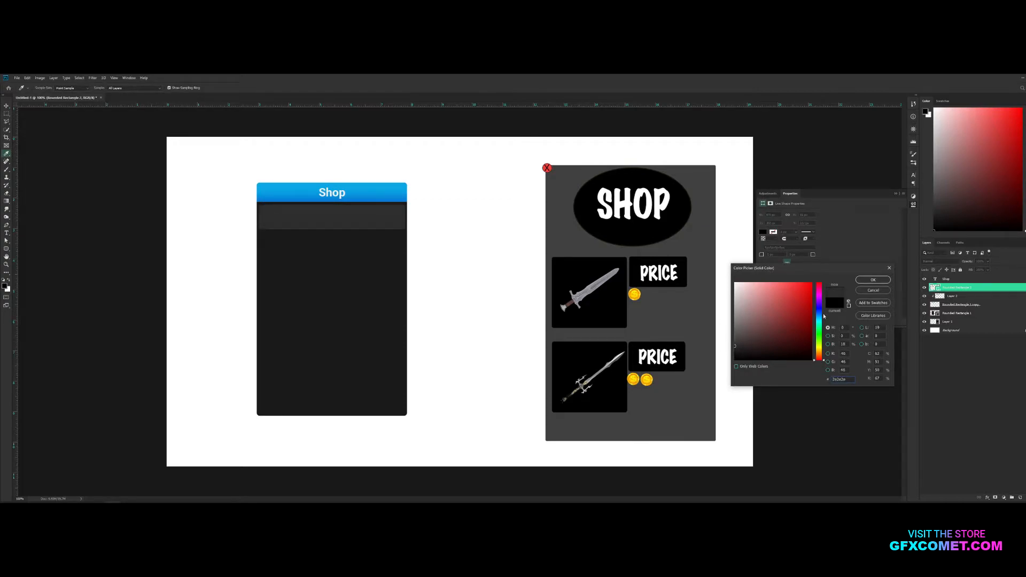
click(874, 280)
Draw a small rounded square on a new layer at the item row's left end and nudge it to an even margin
key(ctrl+plus)
key(ctrl+plus)
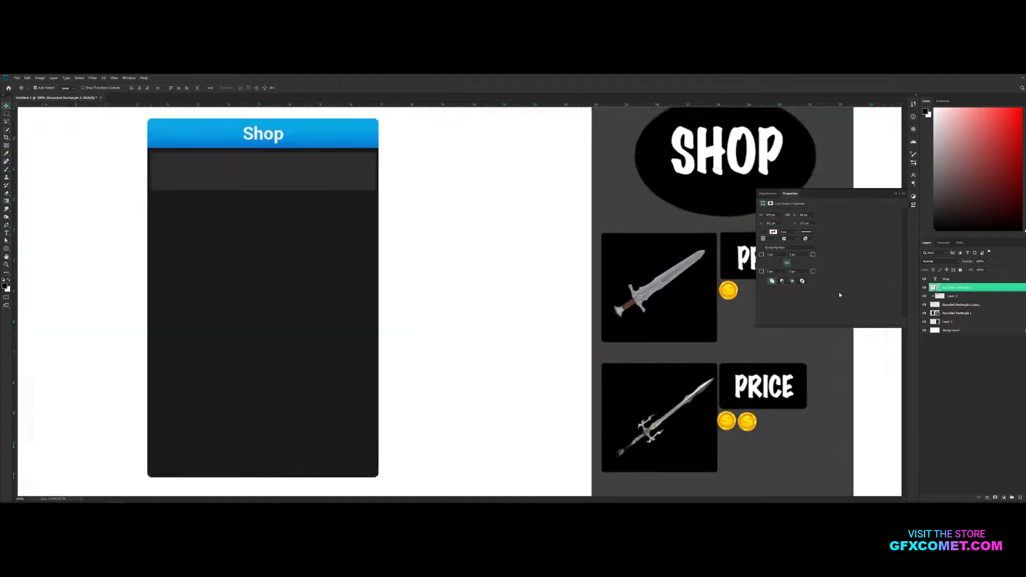
drag(456, 209, 763, 449)
drag(599, 329, 613, 332)
click(896, 194)
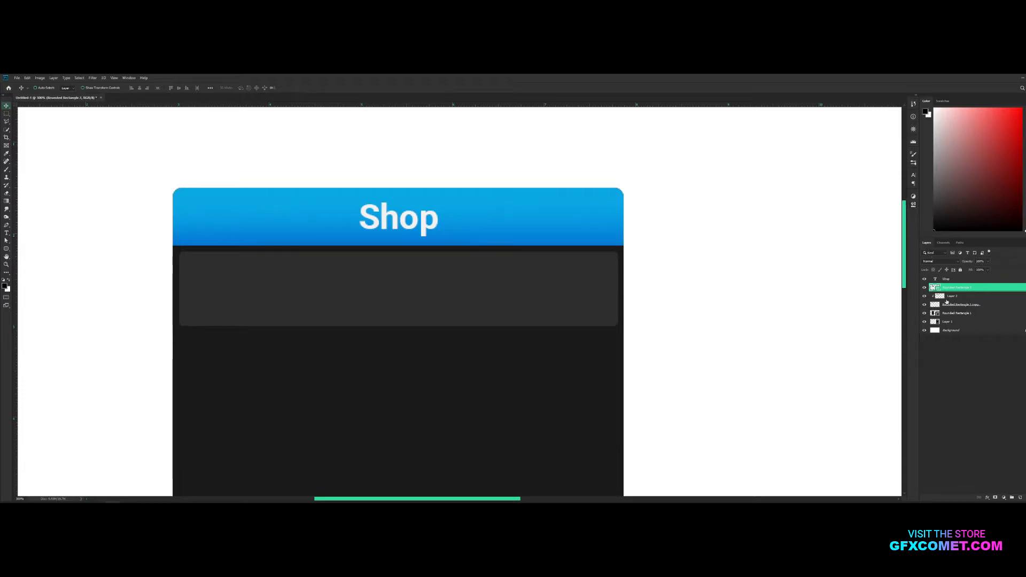
click(1021, 499)
drag(6, 248, 30, 255)
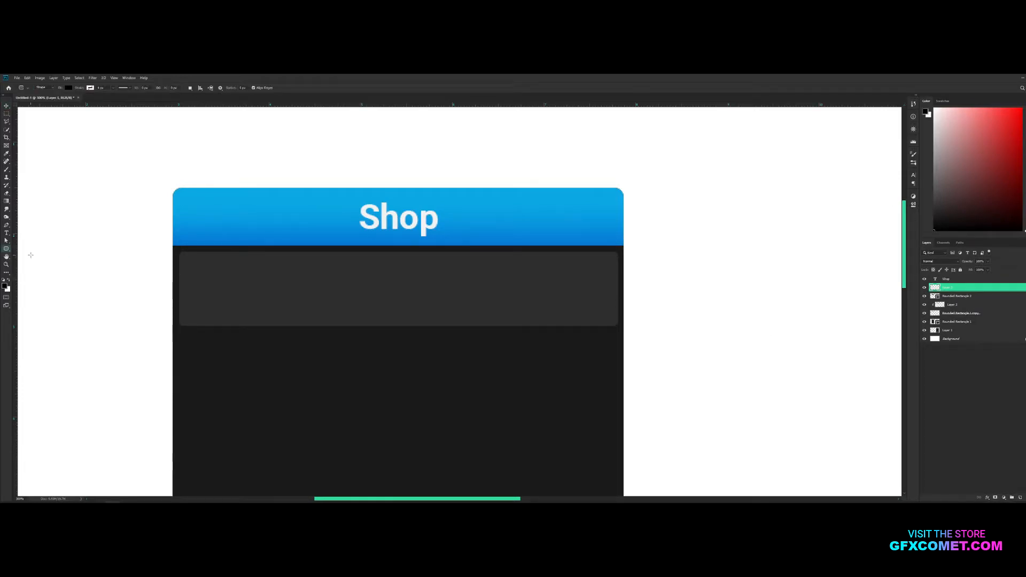
drag(220, 291, 264, 258)
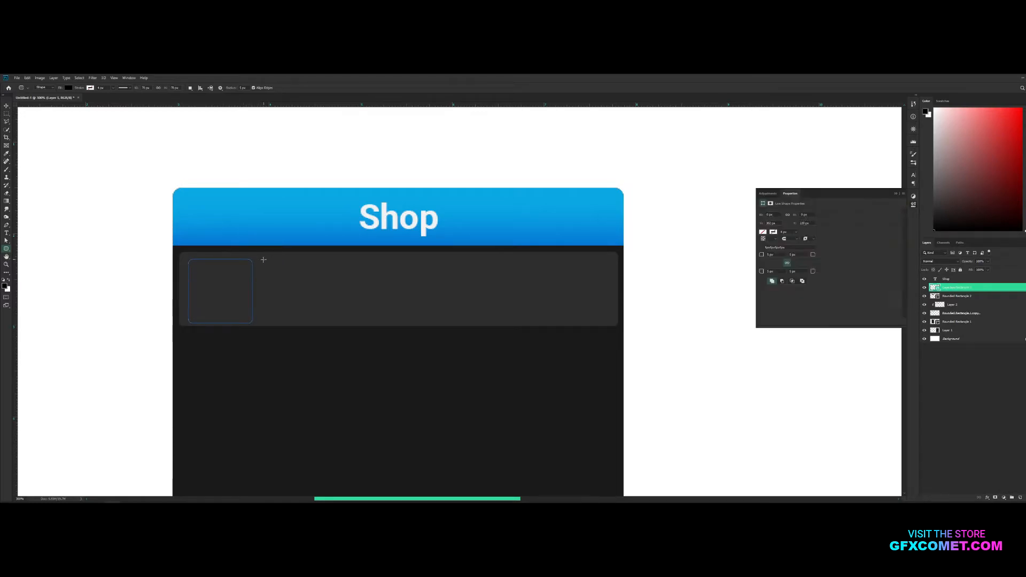
key(v)
key(Left)
key(Up)
key(Left)
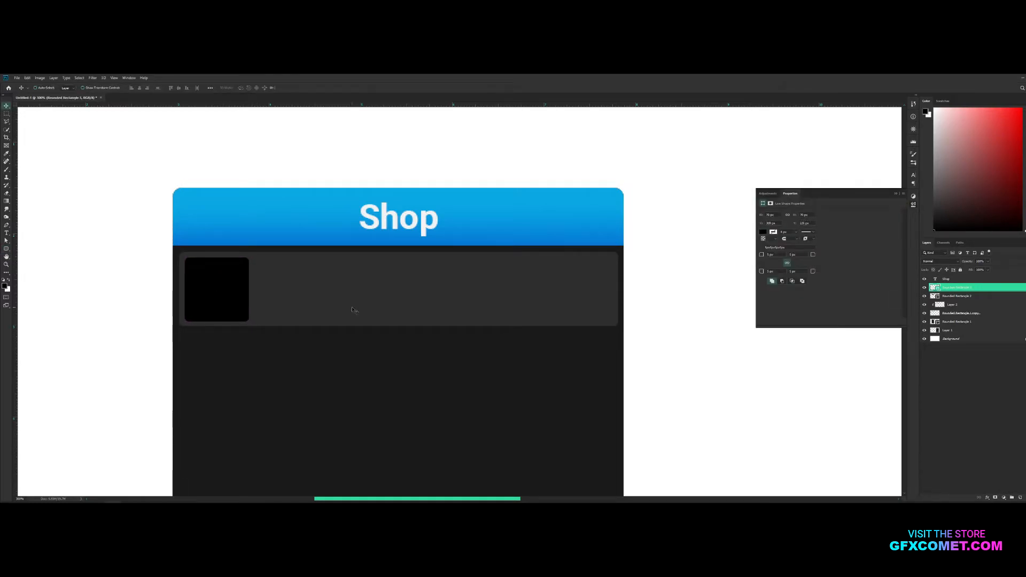
Fill the rounded square with the dark colour sampled from the panel body
double_click(933, 289)
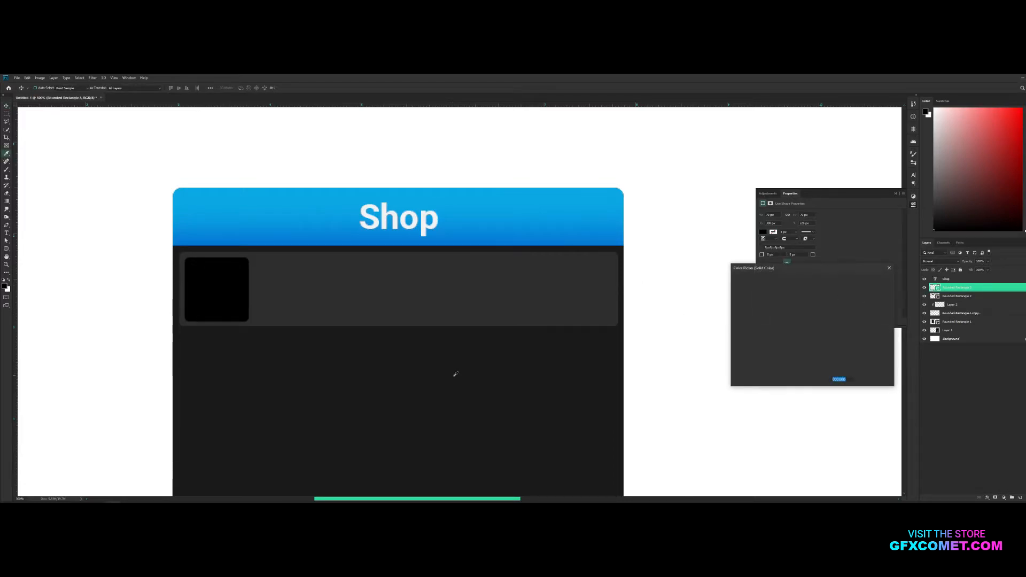
click(378, 363)
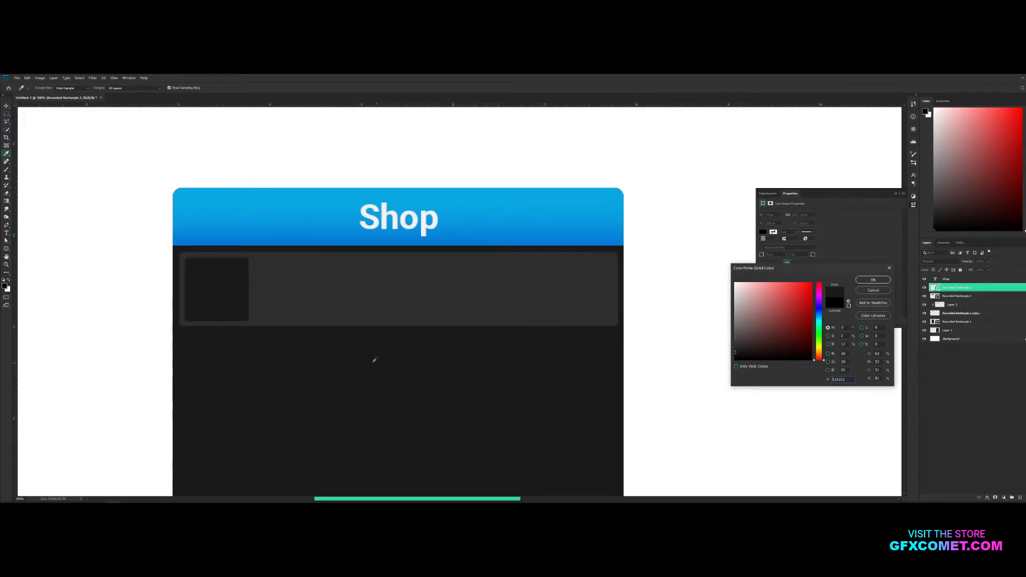
click(872, 279)
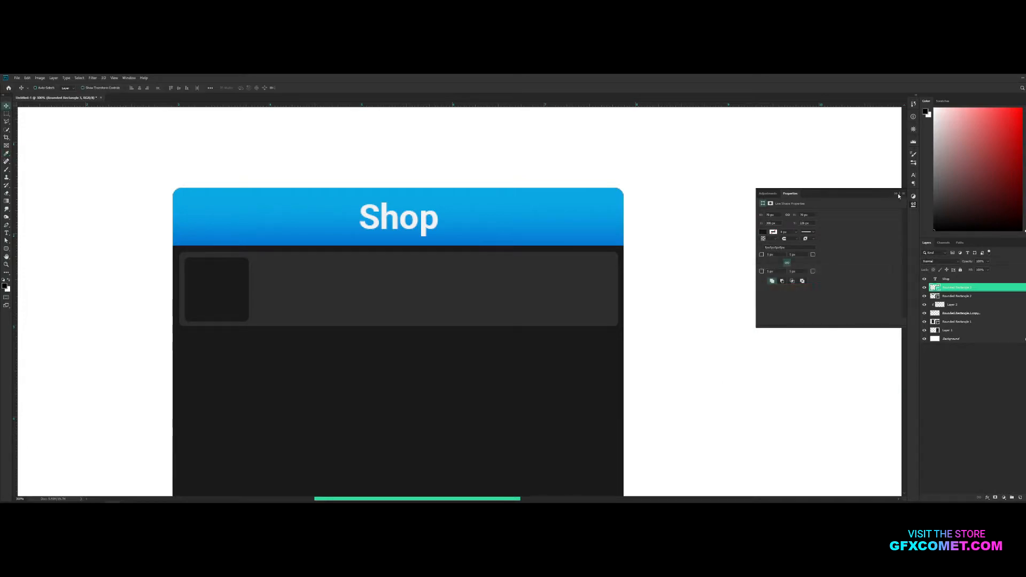
Recolour the "Shop" title with the dark colour sampled from the panel body
key(v)
key(space)
drag(654, 385, 300, 304)
drag(545, 374, 384, 390)
drag(154, 329, 642, 402)
drag(159, 343, 578, 398)
key(t)
key(x)
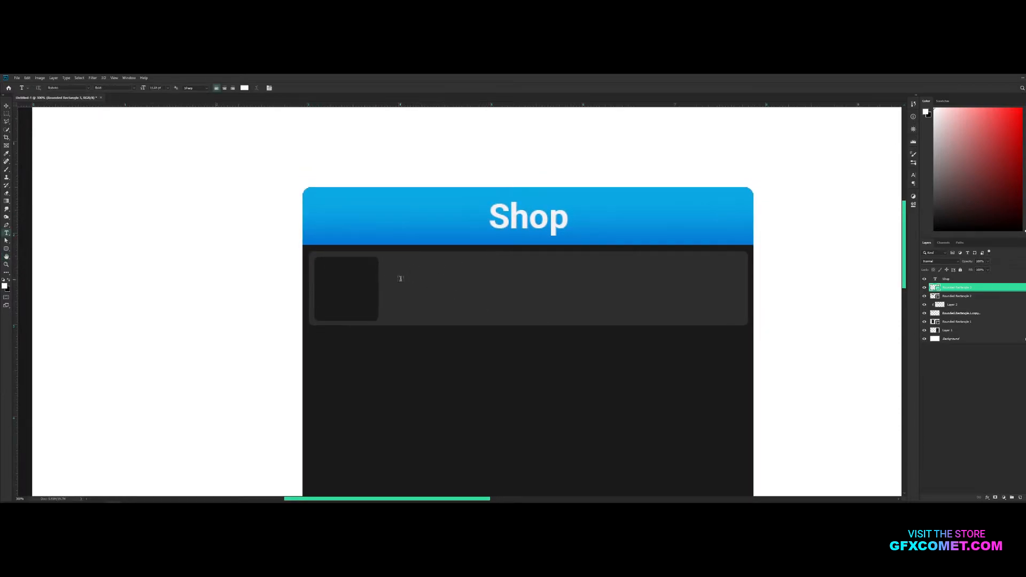
click(505, 224)
key(ctrl+a)
click(244, 88)
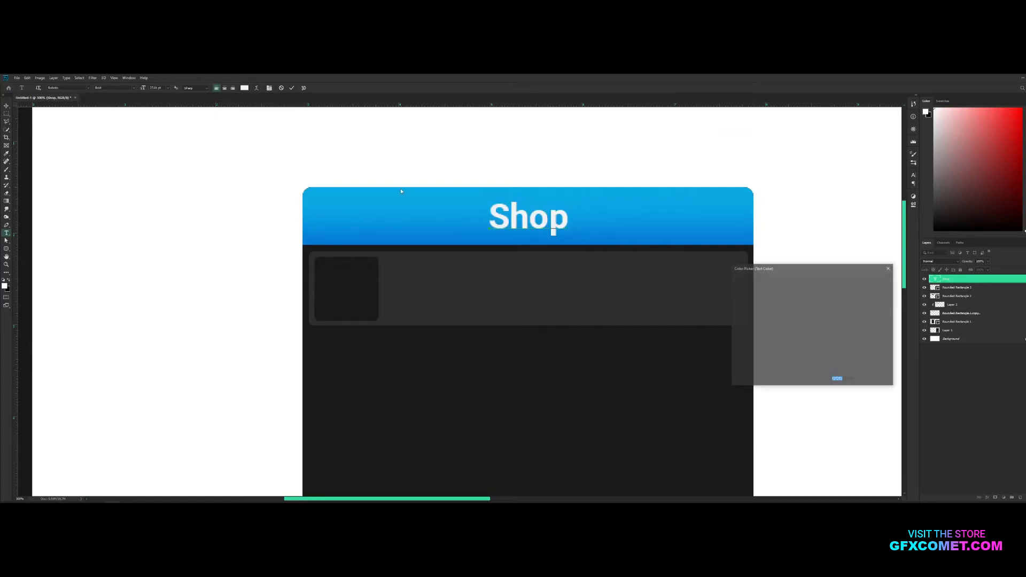
click(521, 378)
click(873, 280)
click(962, 281)
Retype the header title in capitals as "SHOP"
key(v)
key(ctrl+minus)
key(ctrl+minus)
key(ctrl+plus)
key(space)
drag(378, 114, 660, 300)
key(t)
double_click(489, 277)
text(SHOP)
Set the "SHOP" title's font style to Black and adjust its size slightly within the header
key(ctrl+a)
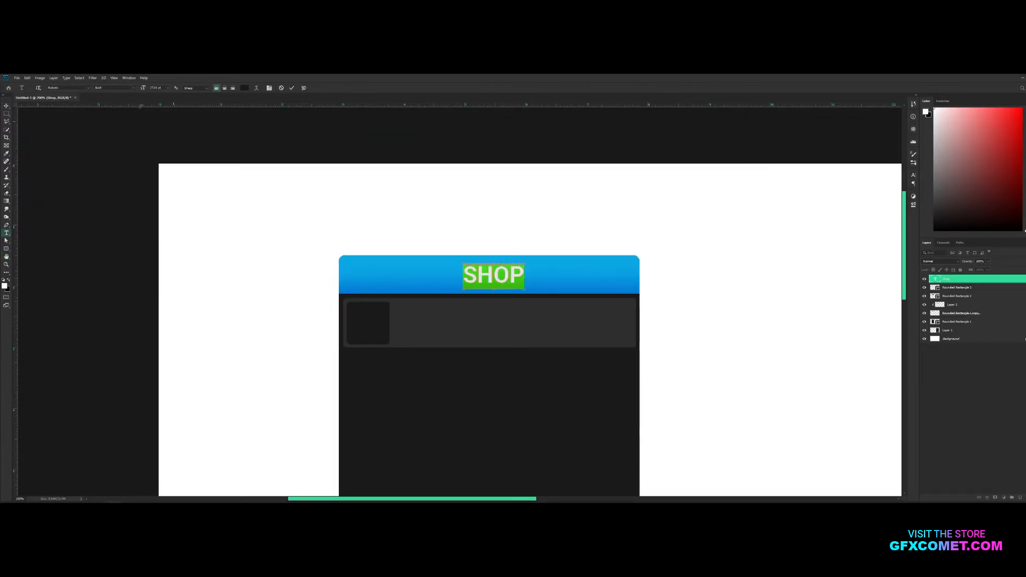
click(137, 89)
click(118, 142)
key(ctrl+Return)
key(ctrl+t)
drag(524, 264, 526, 264)
key(Return)
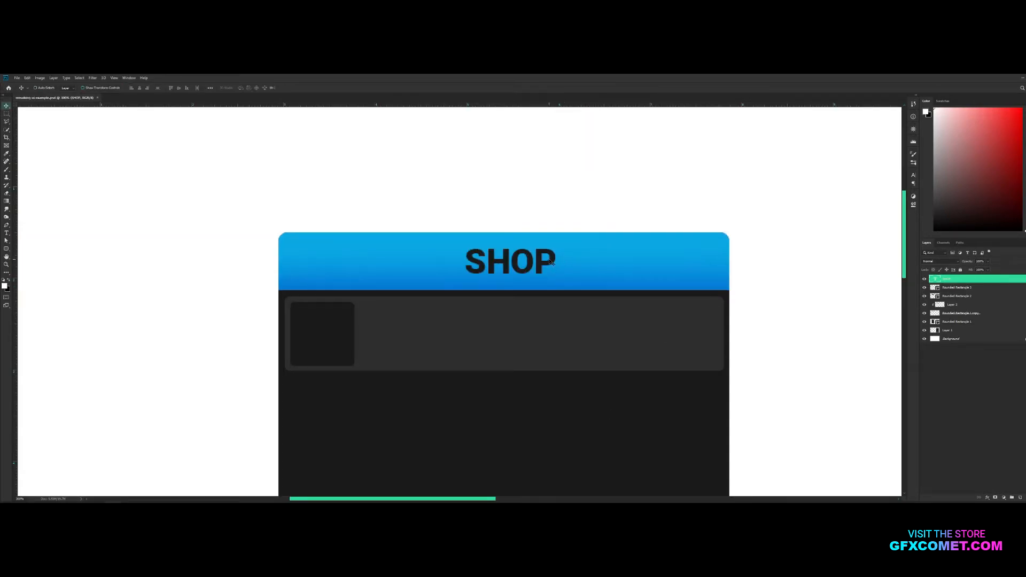
Duplicate the "SHOP" title into the item row beside the square and set the copy's text colour to #dfdfdf
alt+drag(541, 259, 449, 319)
key(t)
click(420, 322)
key(ctrl+a)
click(247, 88)
text(dfdfdf)
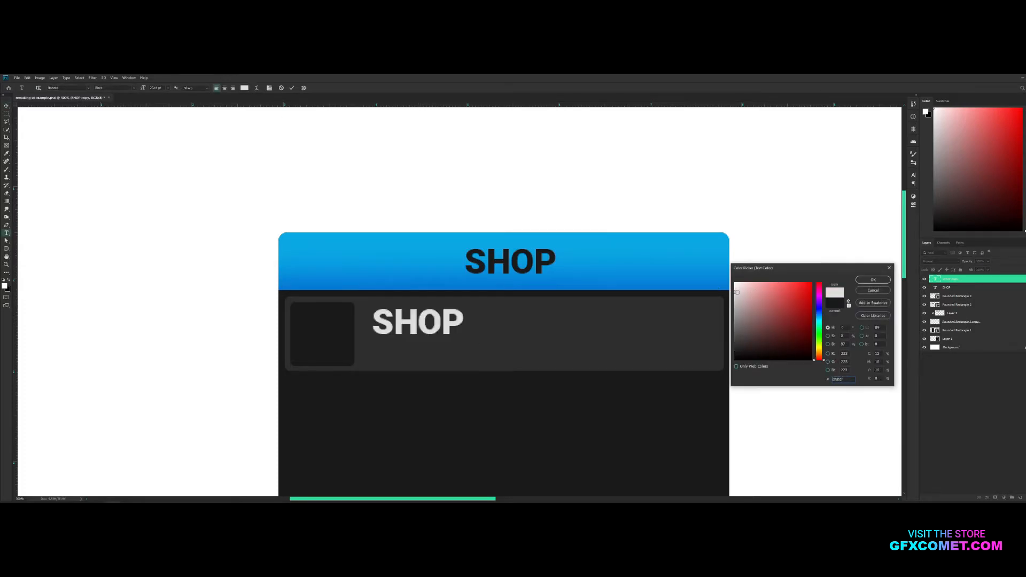
click(873, 279)
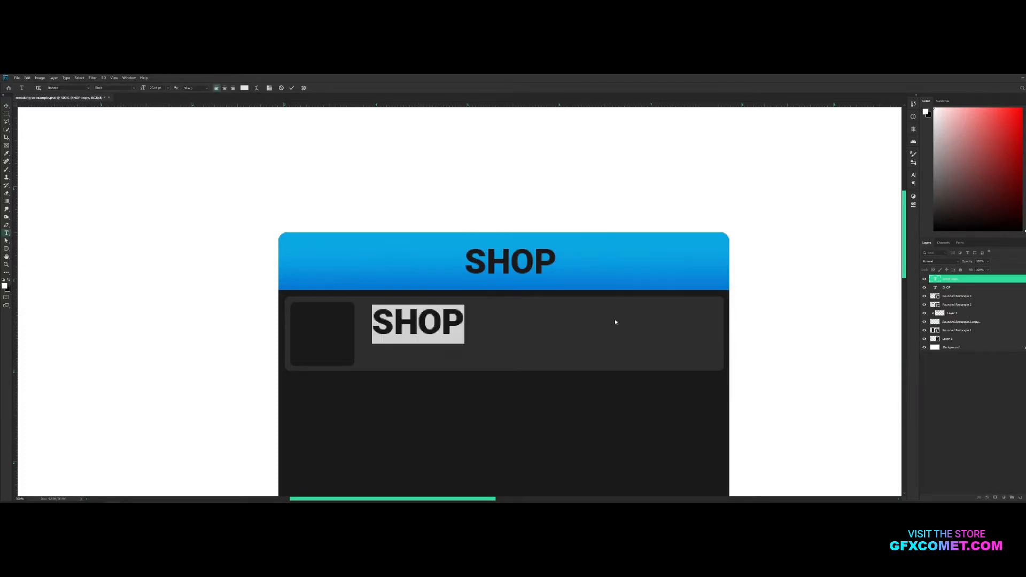
Change the copied text to "Item Name", scale it down and position it beside the square near the row's upper edge
text(Item Name)
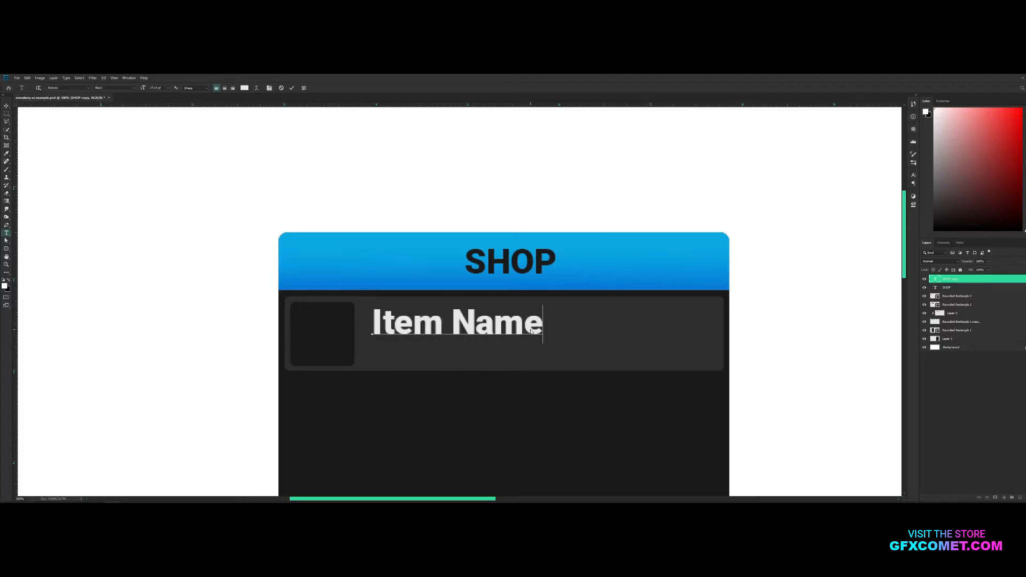
click(9, 107)
key(ctrl+t)
drag(545, 306, 475, 316)
key(Return)
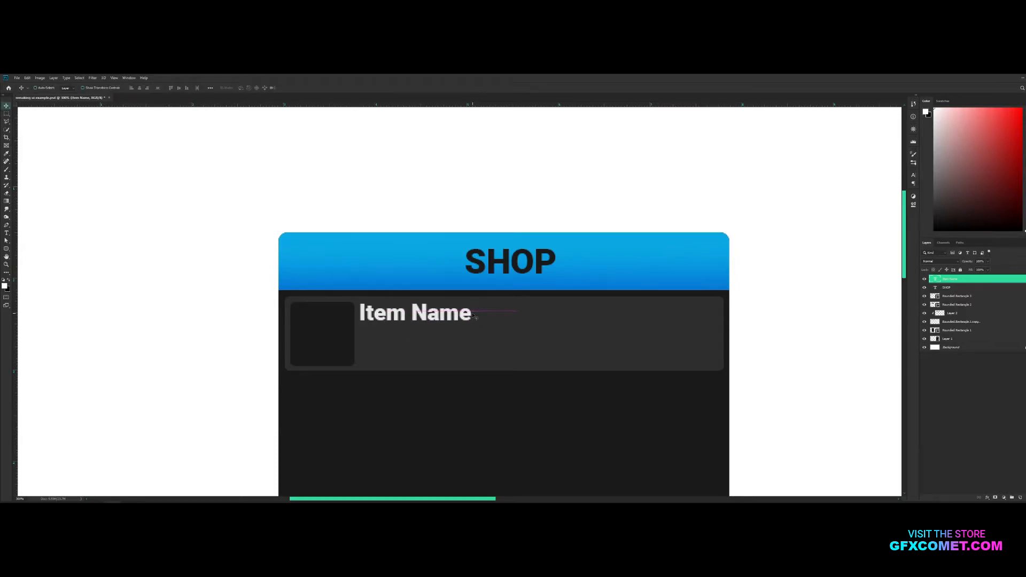
key(Right)
key(Right)
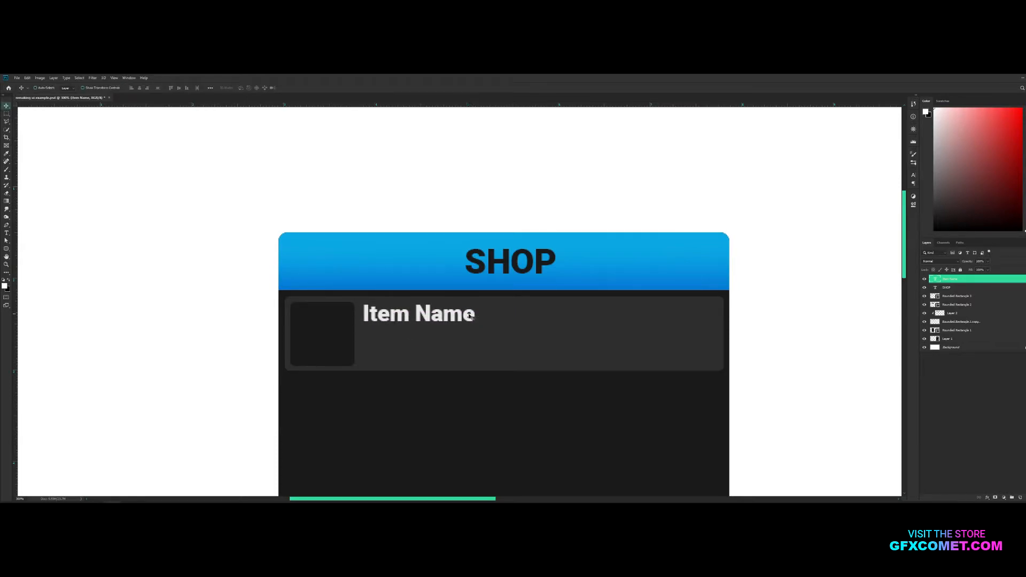
Duplicate the "Item Name" label directly below itself and change the copy's text to "300G"
drag(449, 316, 451, 337)
double_click(451, 337)
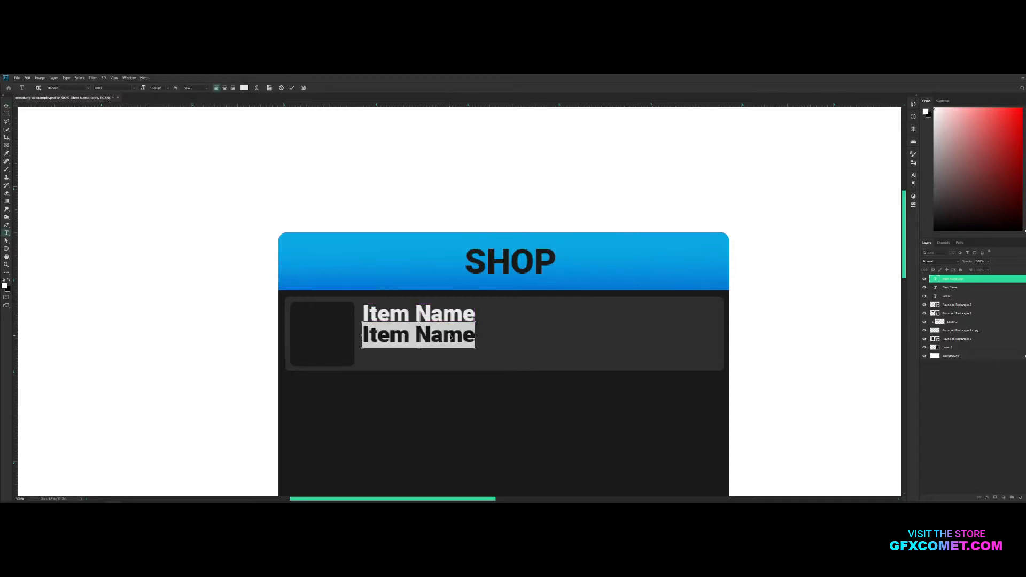
text(300G)
Set the "300G" price text's colour to a light orange
key(ctrl+a)
click(244, 87)
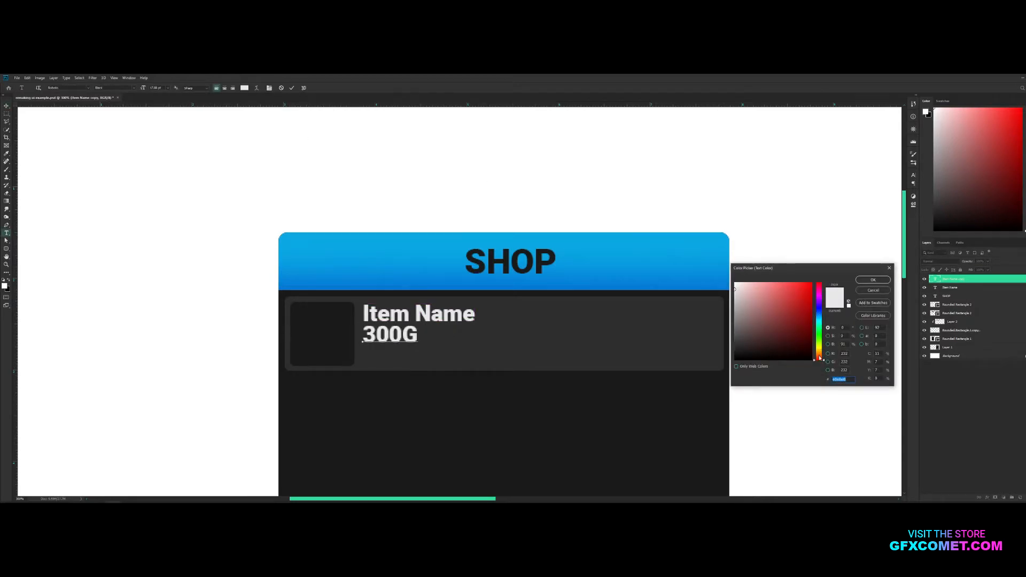
click(819, 353)
drag(793, 302, 790, 285)
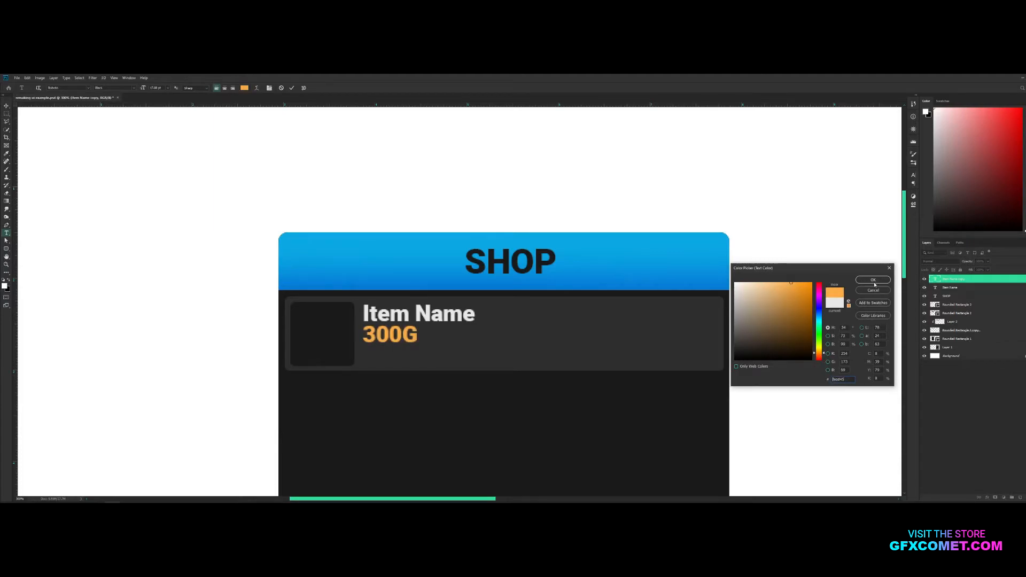
click(874, 283)
Set the price text's font style to Medium and scale it down beneath the item name
click(133, 87)
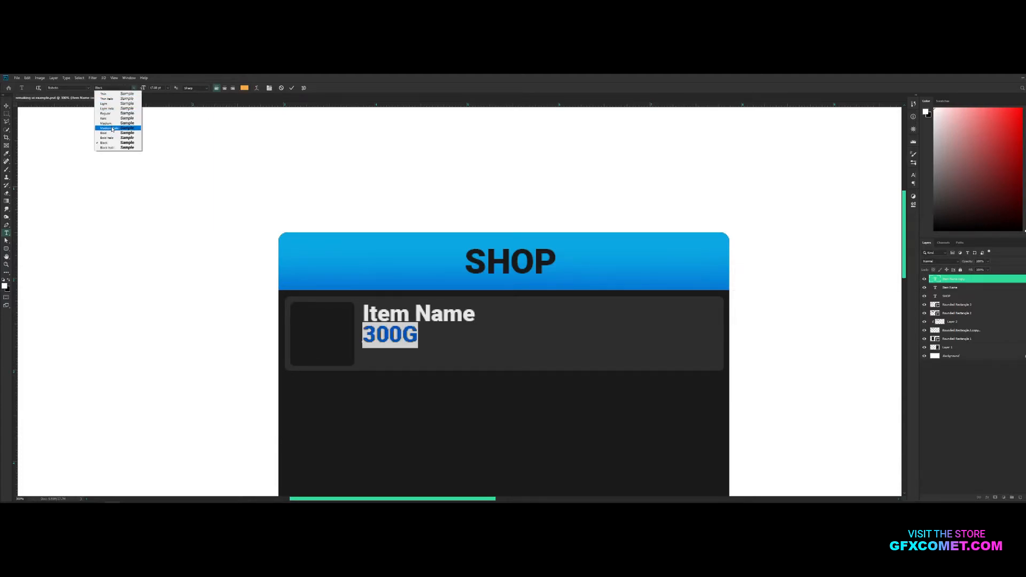
click(117, 124)
key(ctrl+Return)
key(ctrl+t)
drag(418, 322, 402, 351)
key(Return)
Duplicate the price label below itself and match the copy's text colour to the item name's light grey
key(t)
key(ctrl+a)
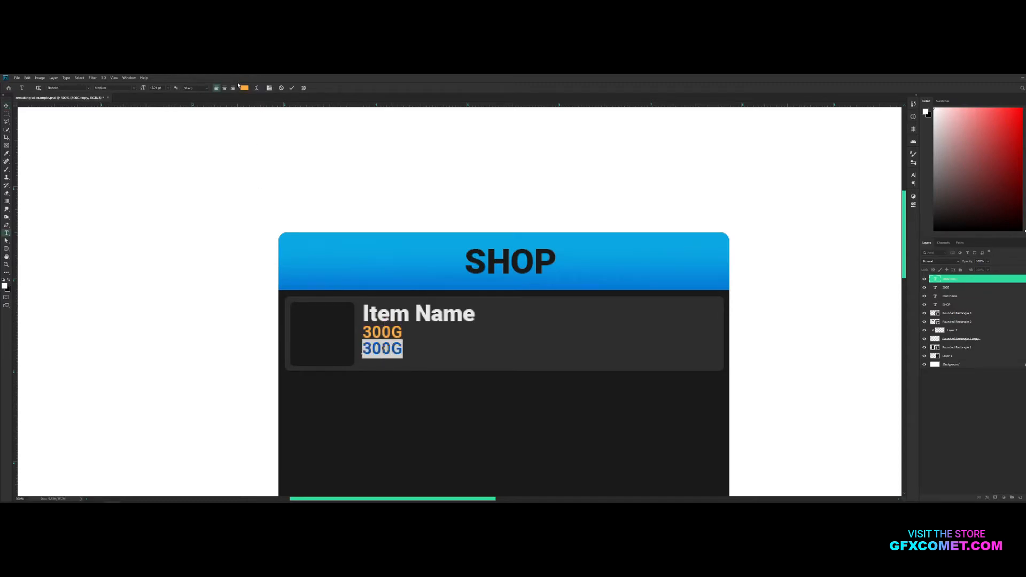
click(245, 88)
click(367, 314)
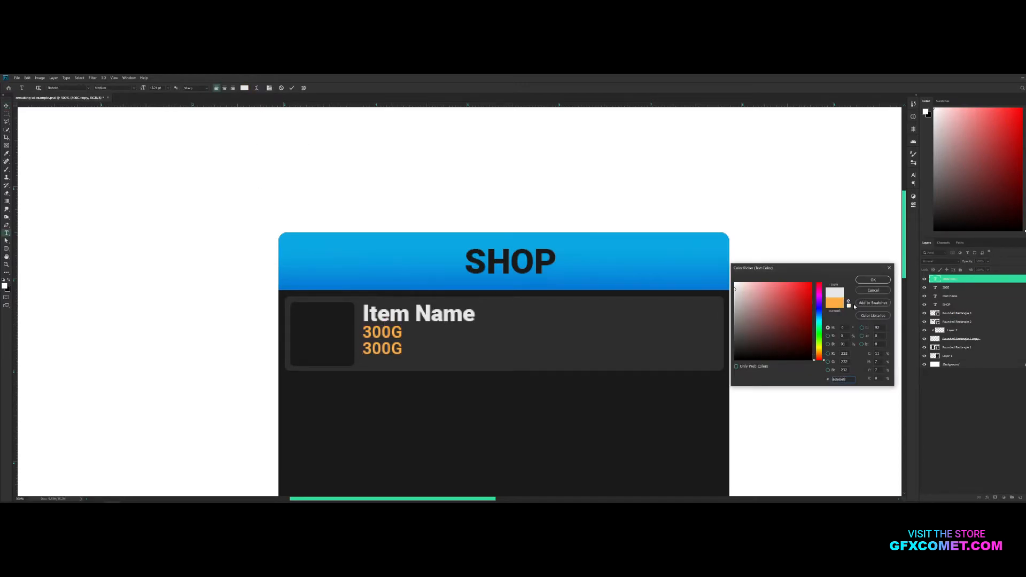
click(873, 280)
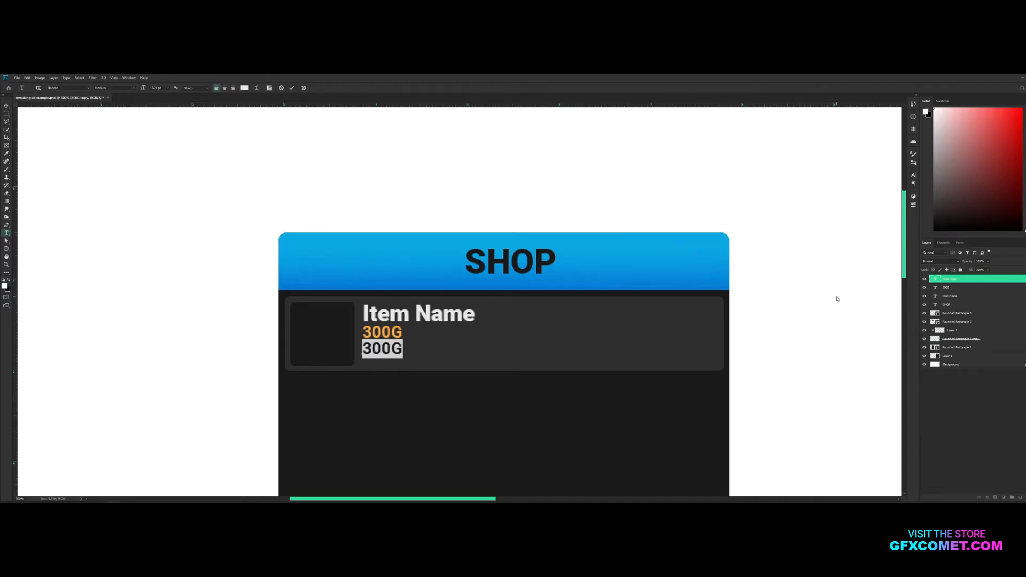
Change the copied label's text to "Description of your item here" and save the document
text(Desc)
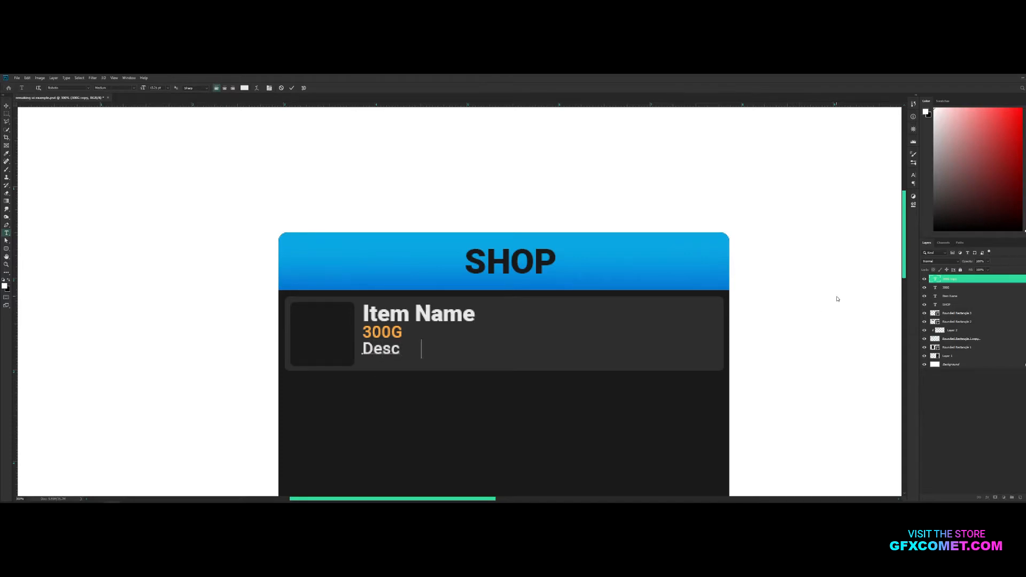
text(ription of your item here)
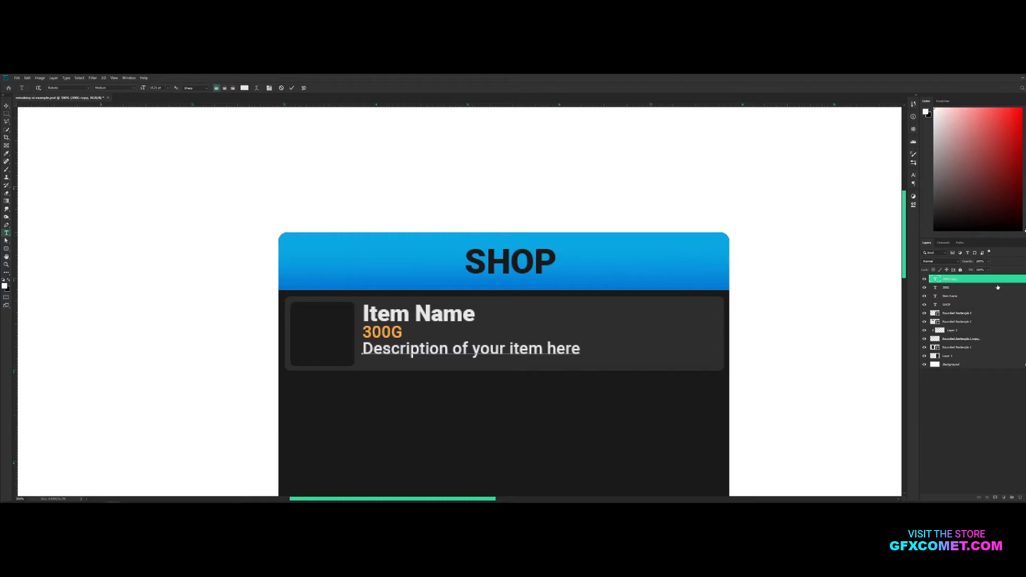
key(ctrl+Return)
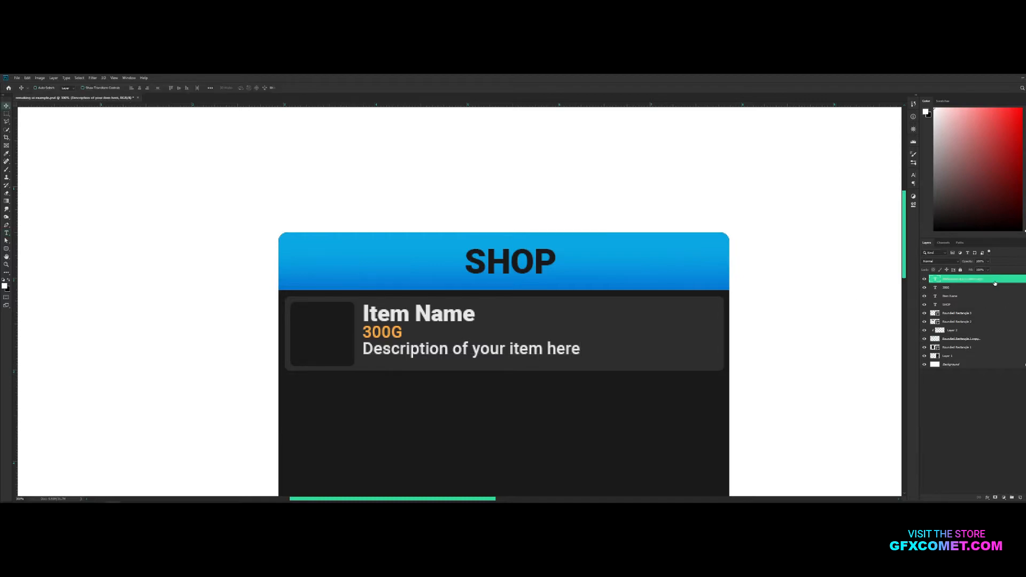
key(ctrl+s)
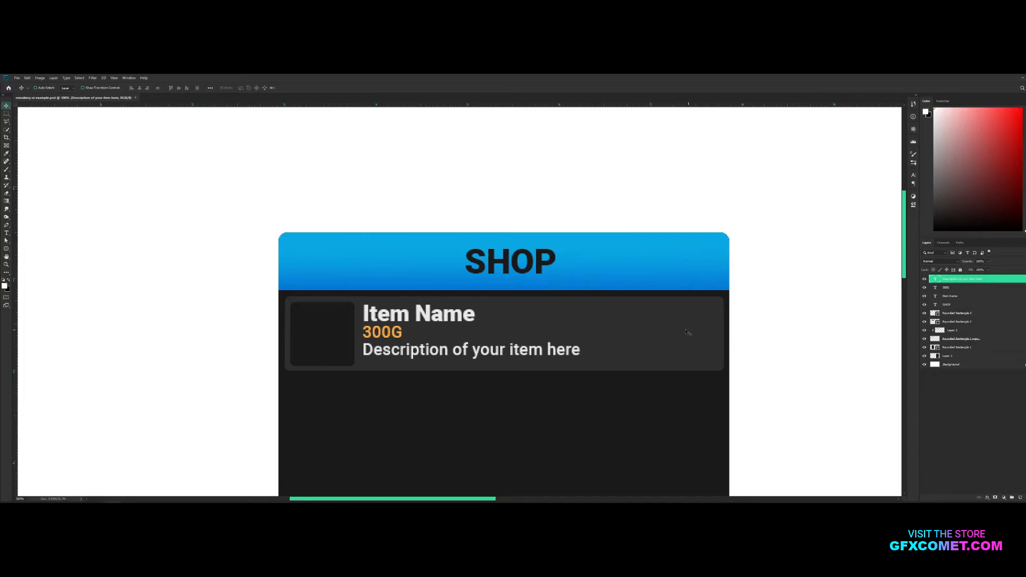
Draw a rounded rectangle button on a new layer beside the item description and nudge it towards the row's outer edge
click(6, 249)
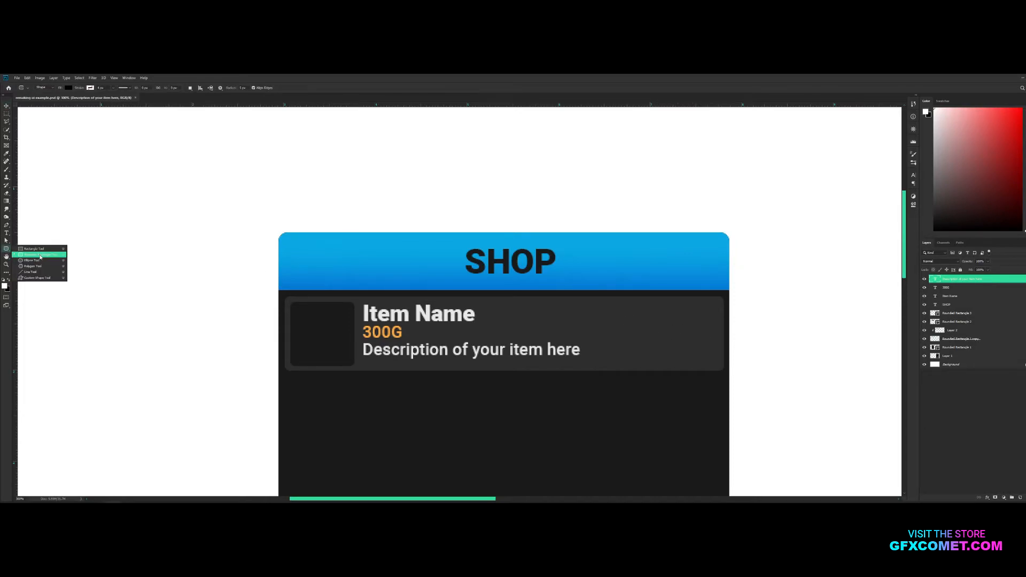
click(40, 256)
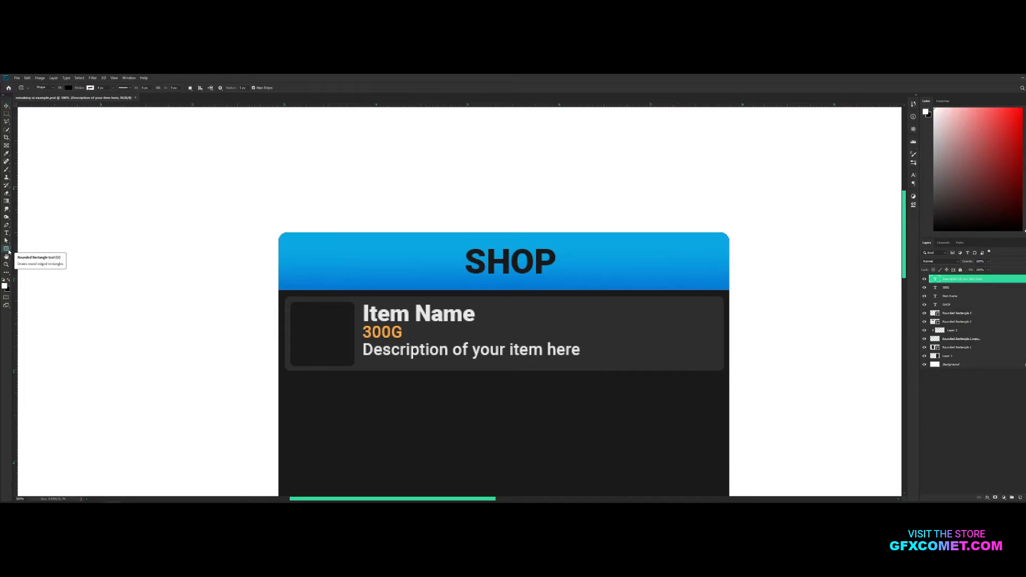
click(1021, 498)
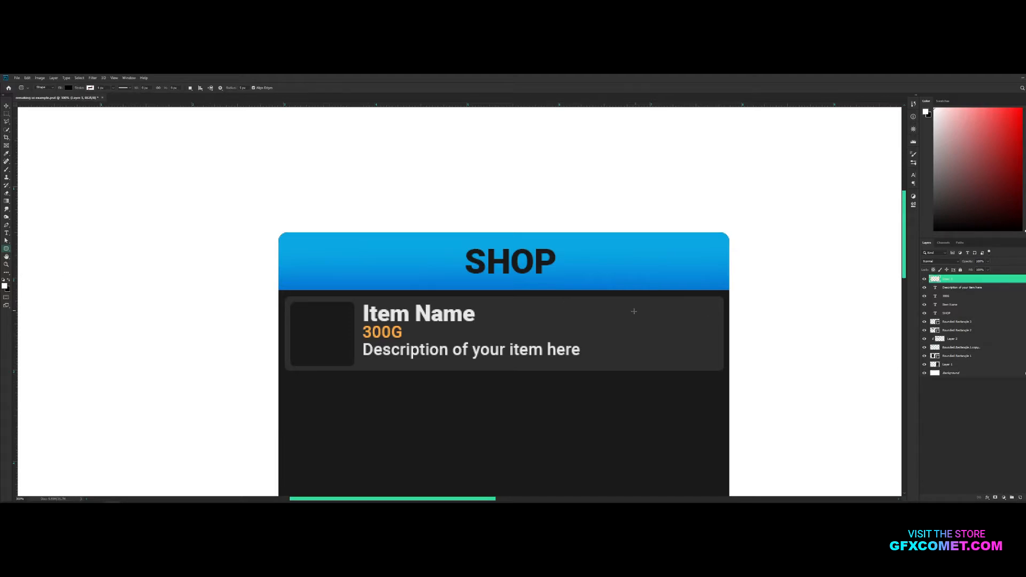
drag(615, 320, 715, 345)
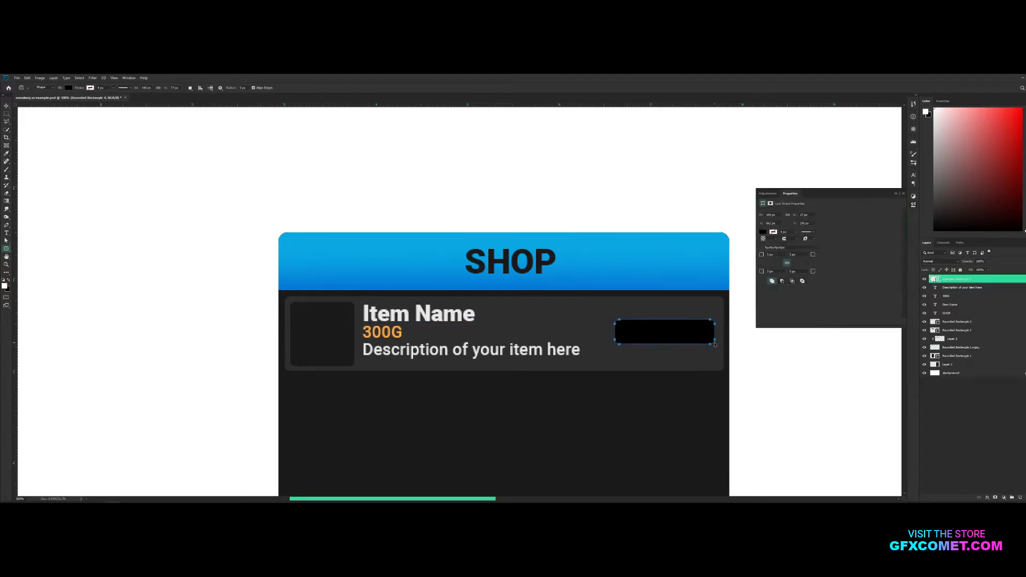
click(897, 194)
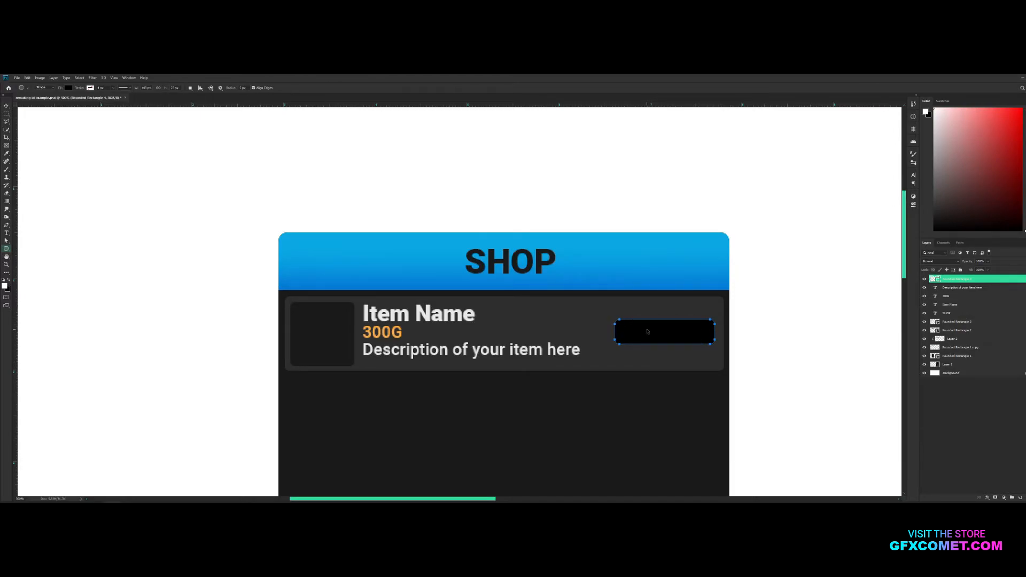
key(v)
key(Right)
key(Right)
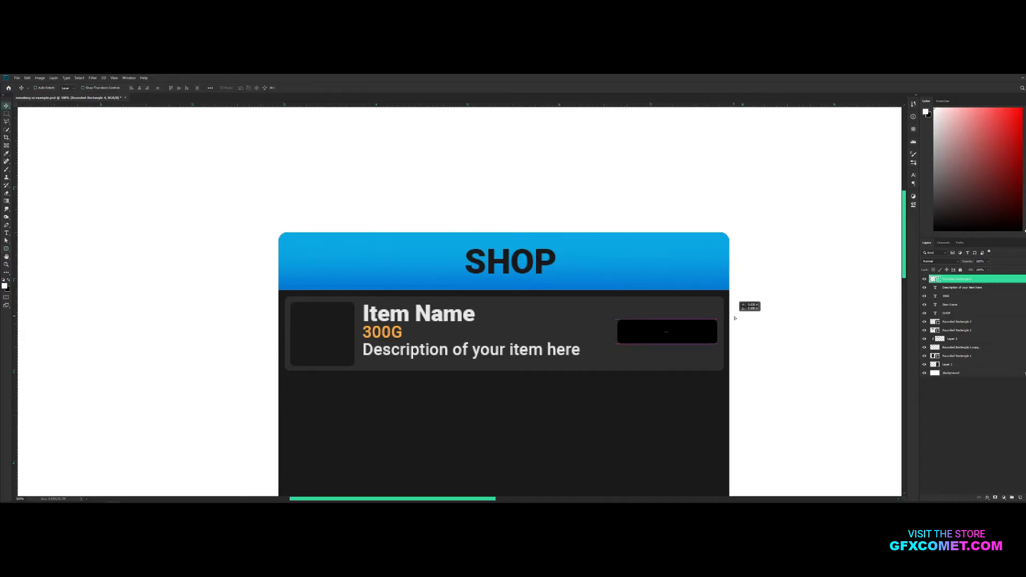
Change the button rectangle's fill colour to a medium green
double_click(936, 280)
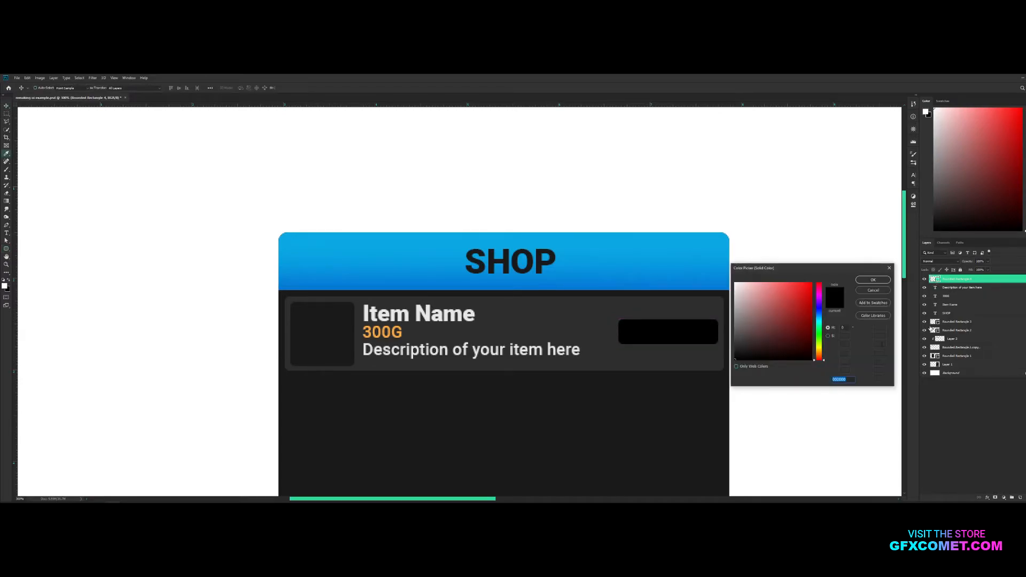
click(820, 333)
drag(808, 319, 797, 305)
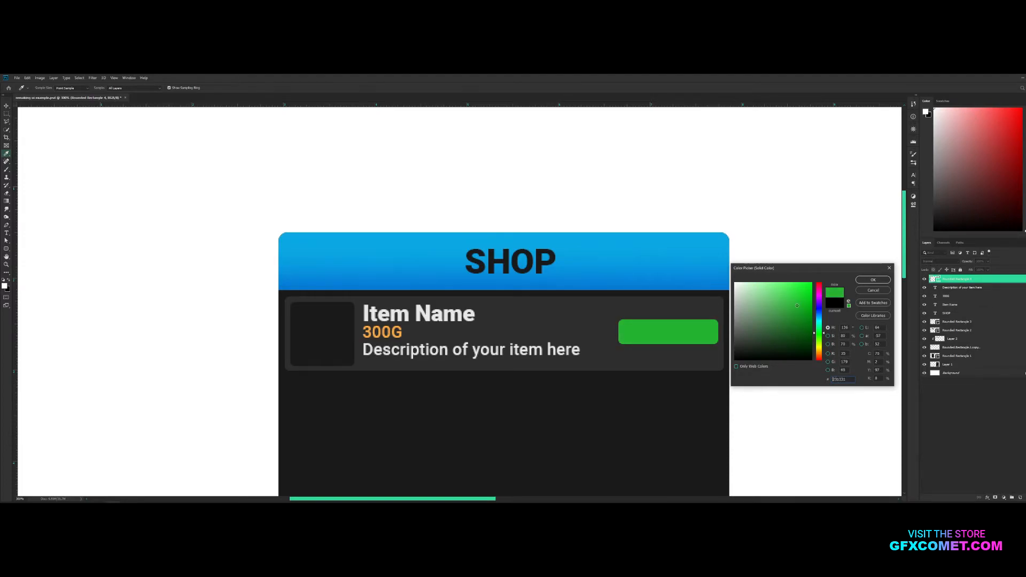
mouse_move(796, 305)
mouse_down()
mouse_move(812, 284)
mouse_move(781, 298)
mouse_move(822, 287)
mouse_up()
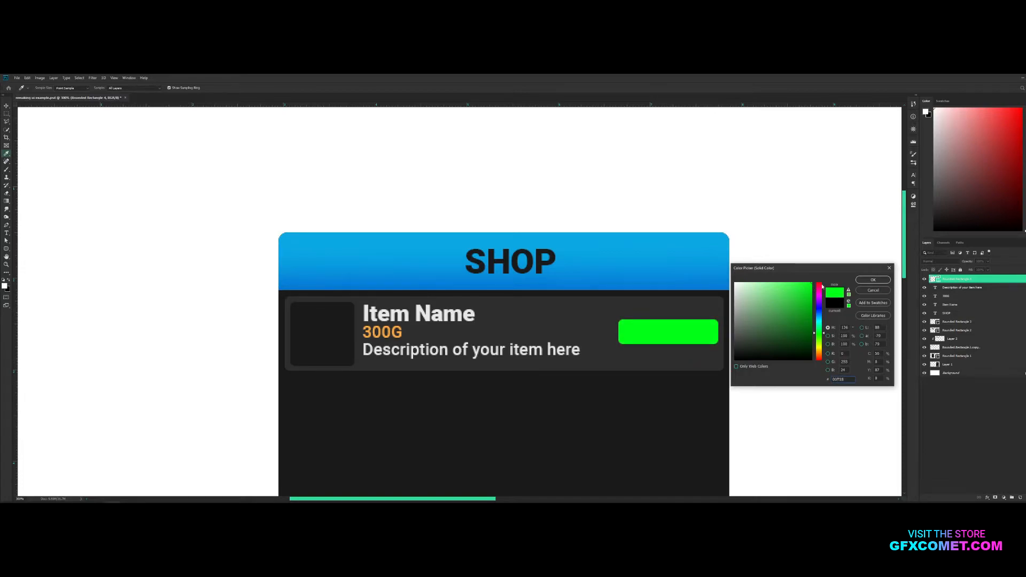
mouse_move(819, 333)
mouse_down()
mouse_move(819, 286)
mouse_move(821, 338)
mouse_up()
drag(808, 301, 791, 301)
click(873, 280)
Add a new layer clipped to the green button and ready the Brush tool with black
key(ctrl+shift+alt+n)
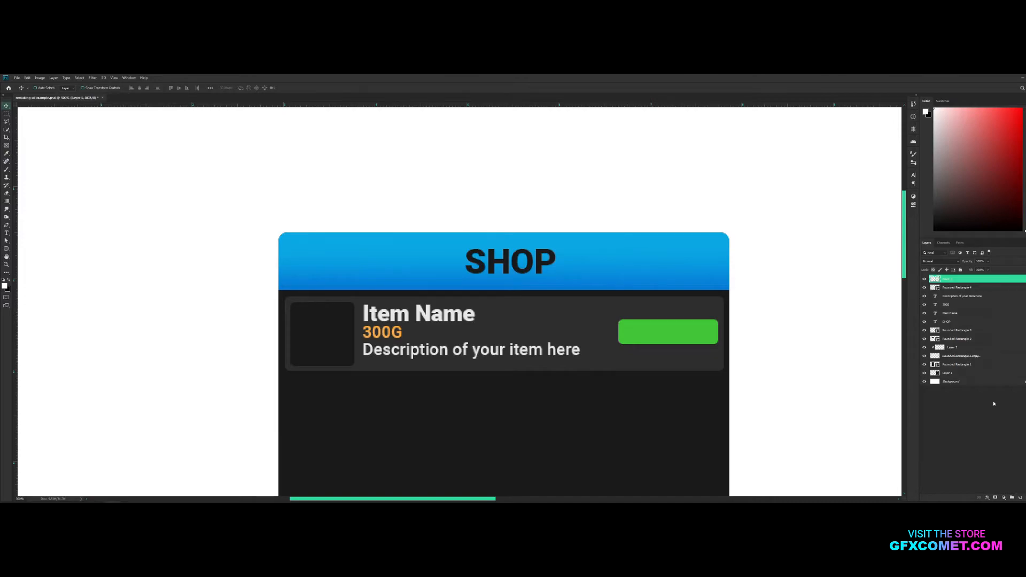
right_click(961, 284)
click(986, 361)
key(b)
key(d)
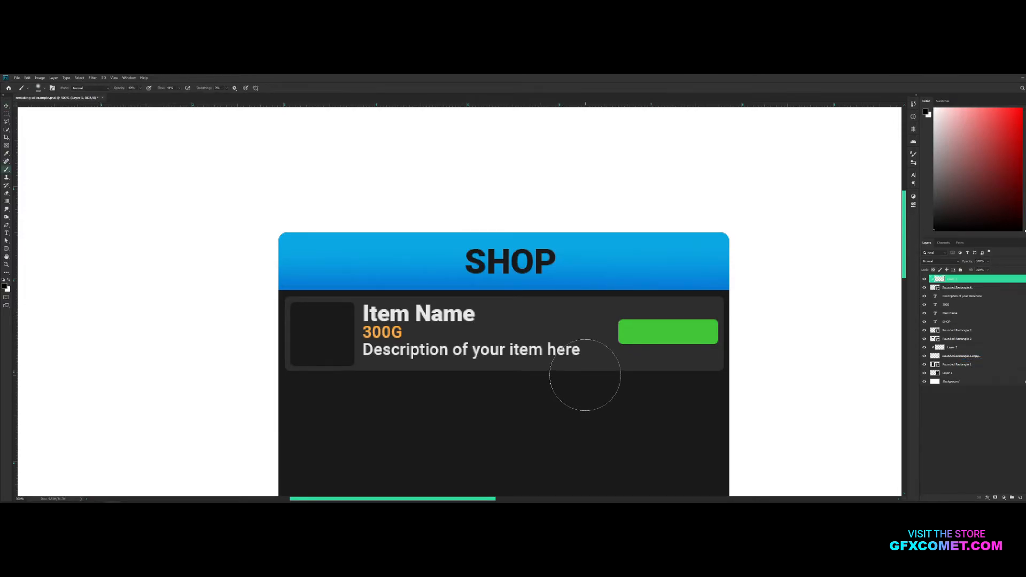
Brush soft black shading along the green button's lower edge and set the shading layer's blend mode to Overlay
key([)
drag(596, 348, 758, 343)
key(ctrl+z)
mouse_move(604, 350)
mouse_down()
mouse_move(736, 353)
mouse_move(587, 348)
mouse_move(765, 350)
mouse_move(480, 347)
mouse_up()
key(v)
click(939, 261)
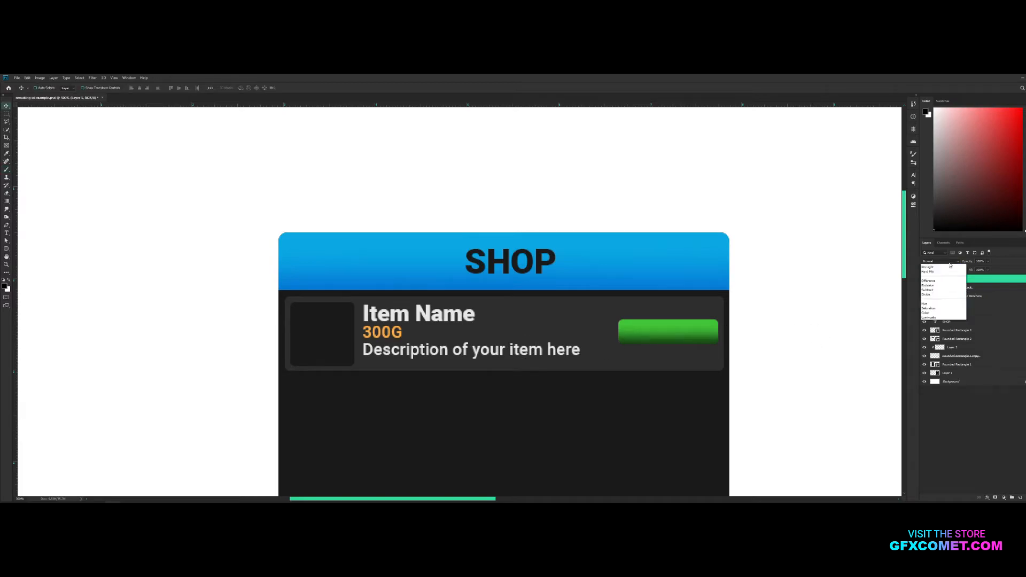
click(924, 339)
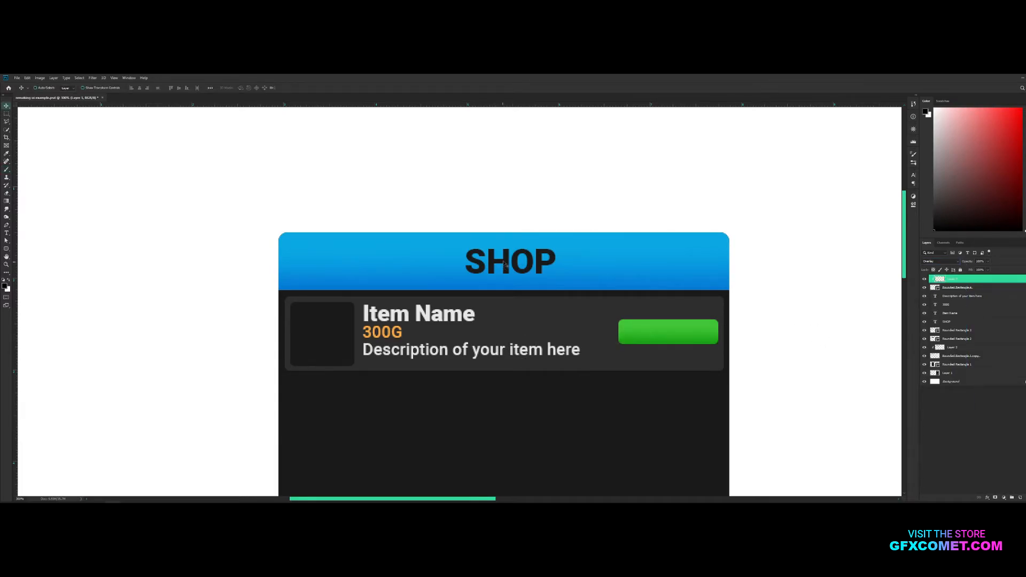
Duplicate the "SHOP" title, bring the copy above all other layers and move it onto the green button
drag(538, 260, 539, 264)
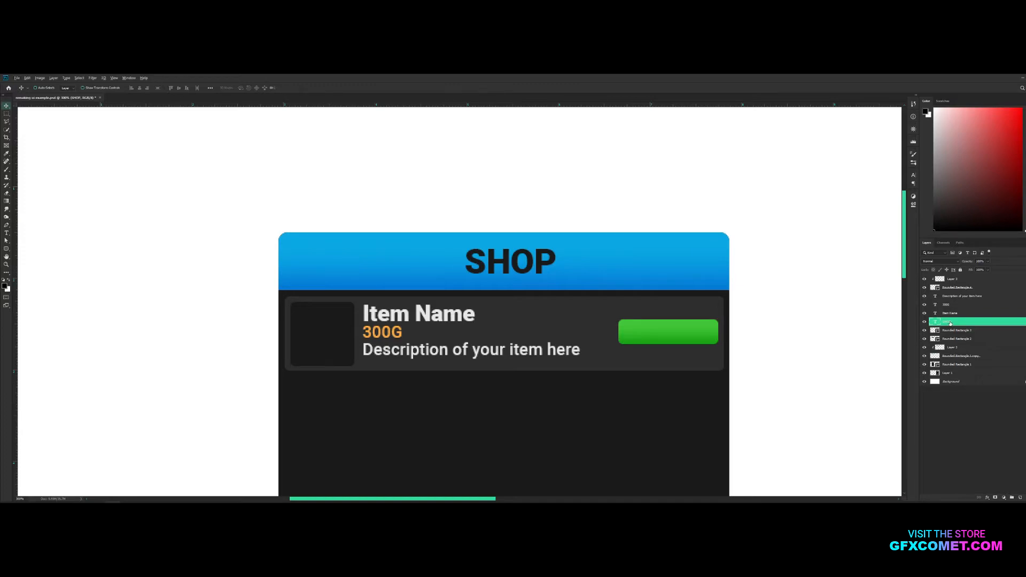
key(ctrl+j)
drag(954, 323, 953, 276)
drag(566, 267, 700, 347)
Change the copied title's text to "Purchase"
double_click(658, 343)
text(P)
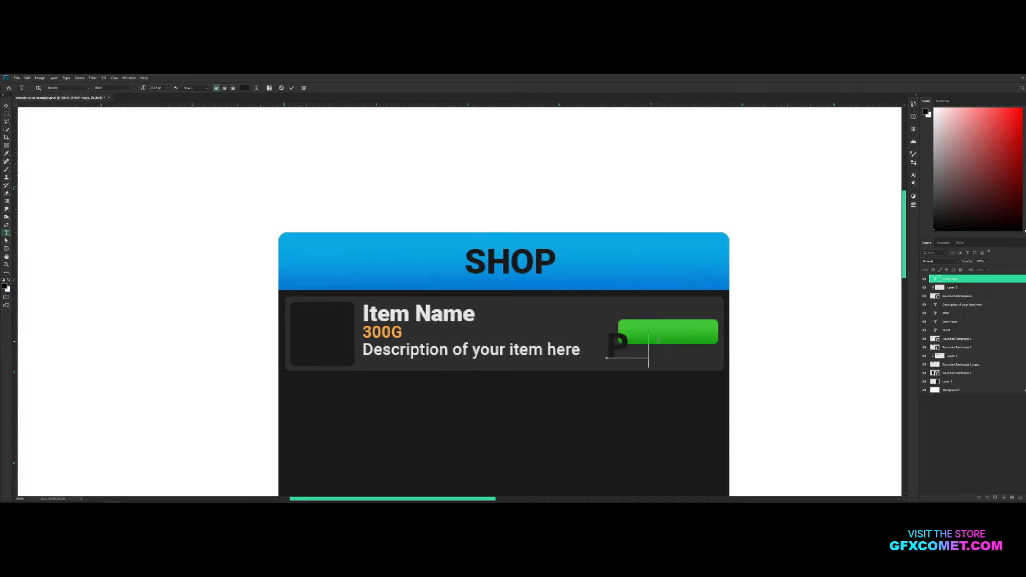
text(urchase)
click(961, 282)
Scale down the "Purchase" label and centre it within the green button
key(ctrl+t)
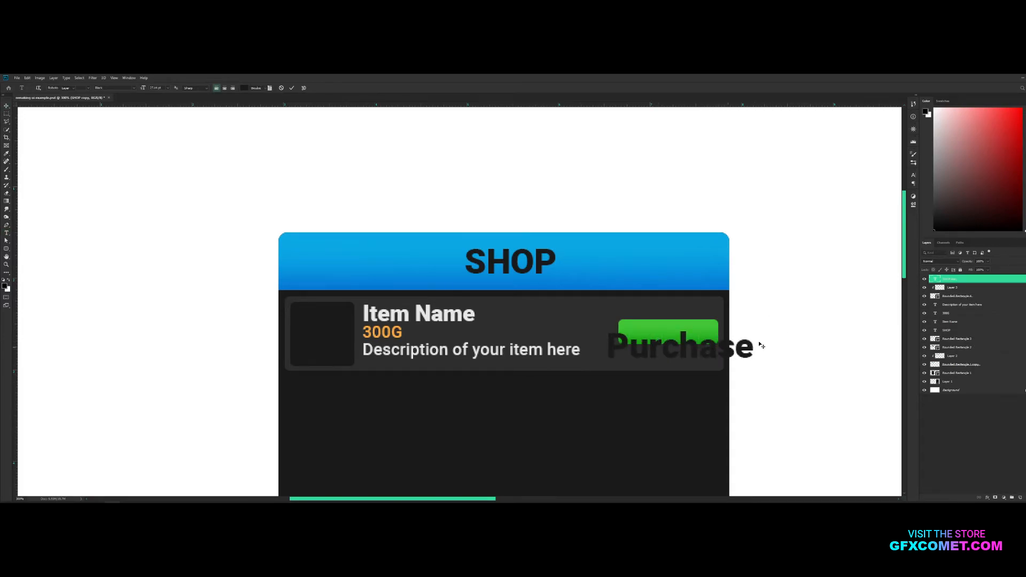
drag(754, 328, 703, 339)
key(Return)
key(Down)
key(Right)
key(Up)
key(Down)
key(Left)
key(Up)
key(Right)
key(Down)
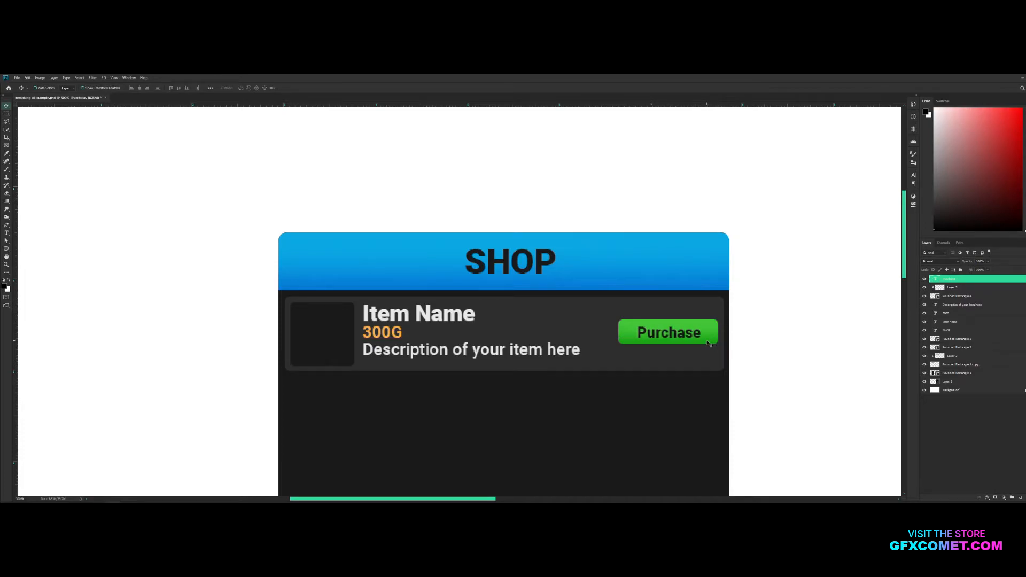
Open the layer style settings for the green button's shape layer
click(957, 296)
right_click(982, 296)
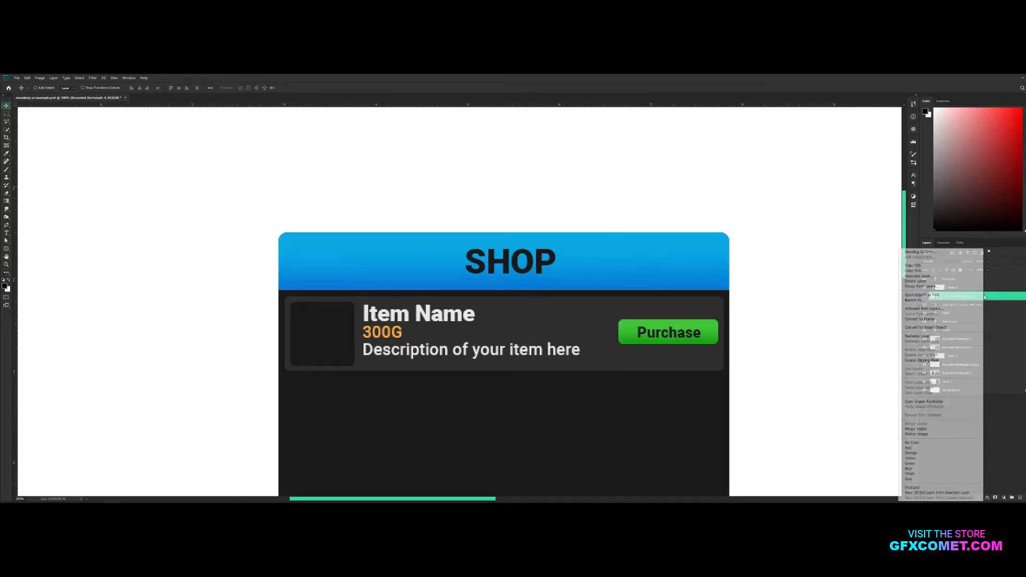
click(941, 252)
Try a small hard-edged drop shadow with full spread beneath the green button and switch it off
scroll(762, 320, down, 3)
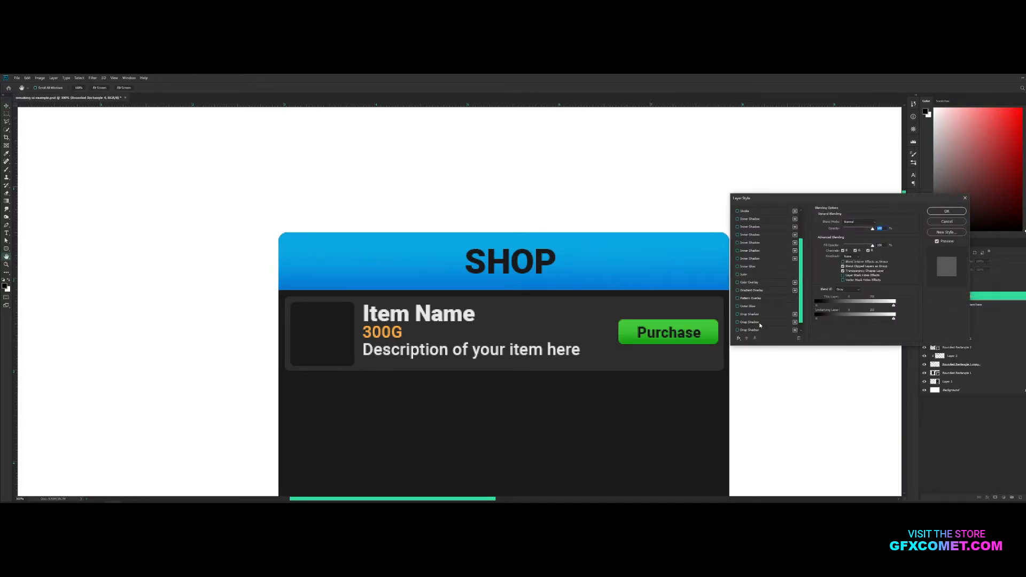
click(754, 306)
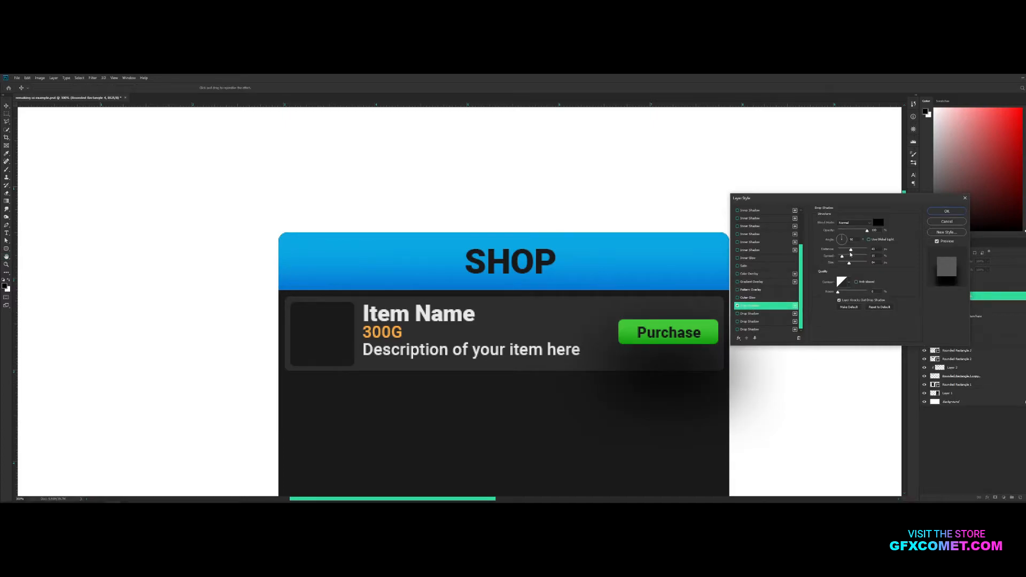
drag(852, 250, 870, 257)
mouse_move(849, 263)
mouse_down()
mouse_move(838, 263)
mouse_move(840, 252)
mouse_up()
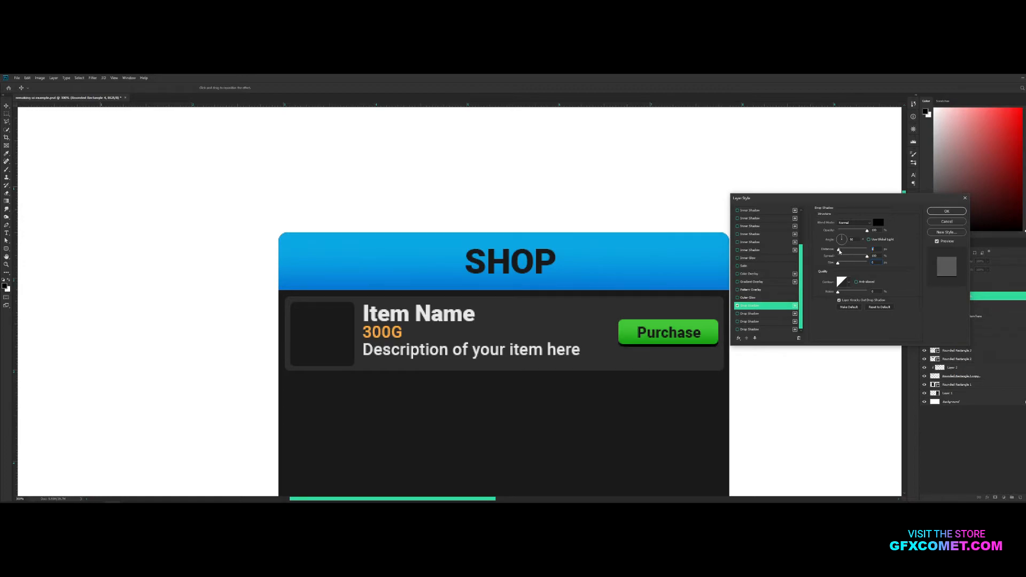
click(738, 306)
Add a stroke to the green button and set its colour to a very dark grey
scroll(754, 254, up, 3)
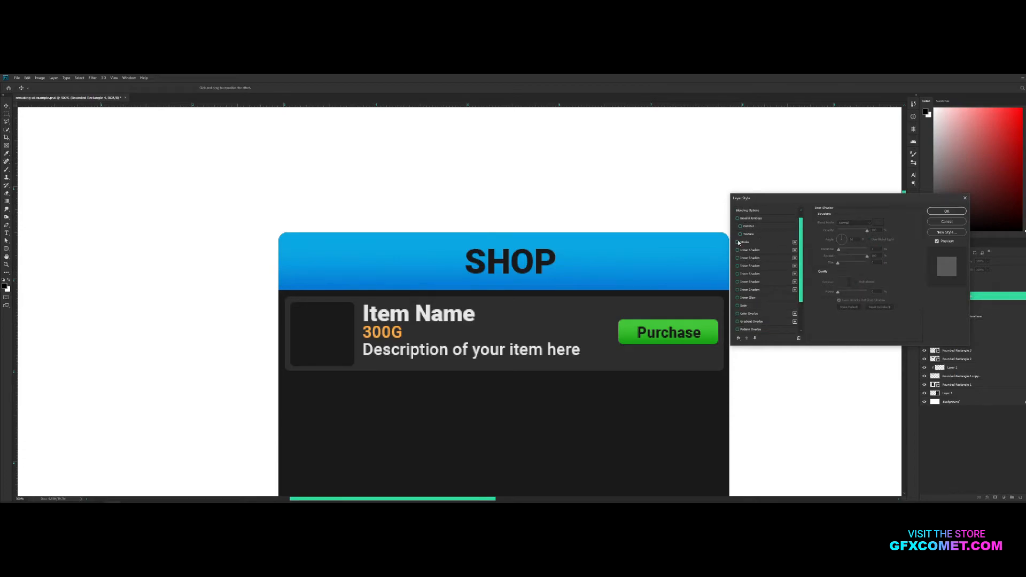
click(739, 243)
click(830, 266)
click(726, 344)
drag(744, 349, 733, 354)
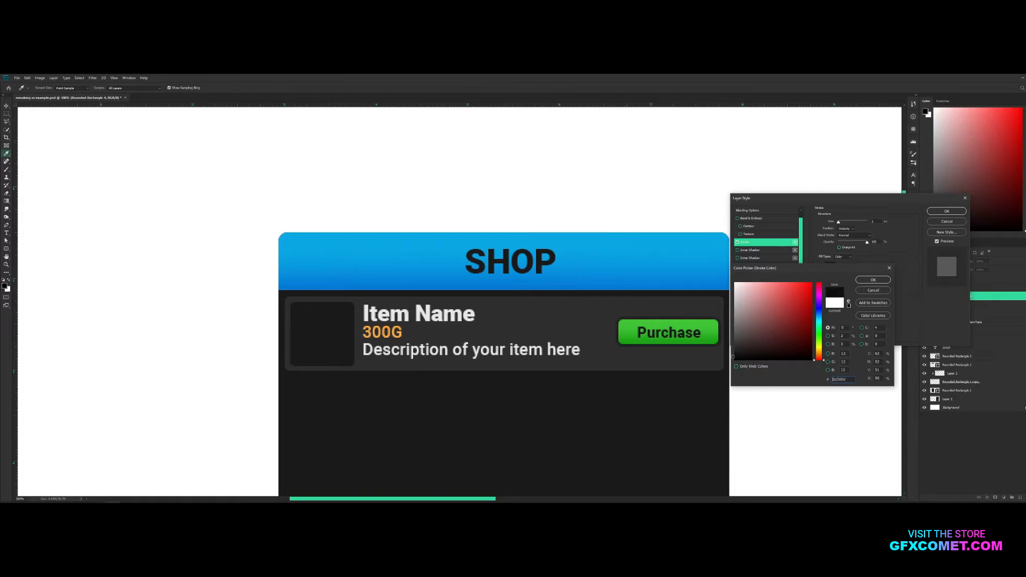
drag(743, 351, 732, 351)
click(874, 280)
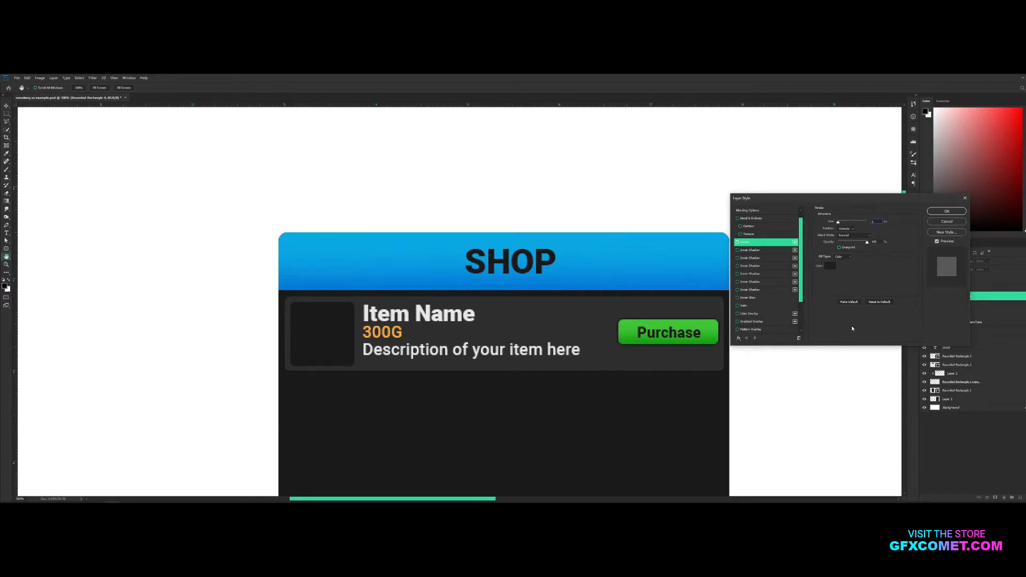
Add a white Overlay inner shadow to the green button and raise its opacity
click(754, 250)
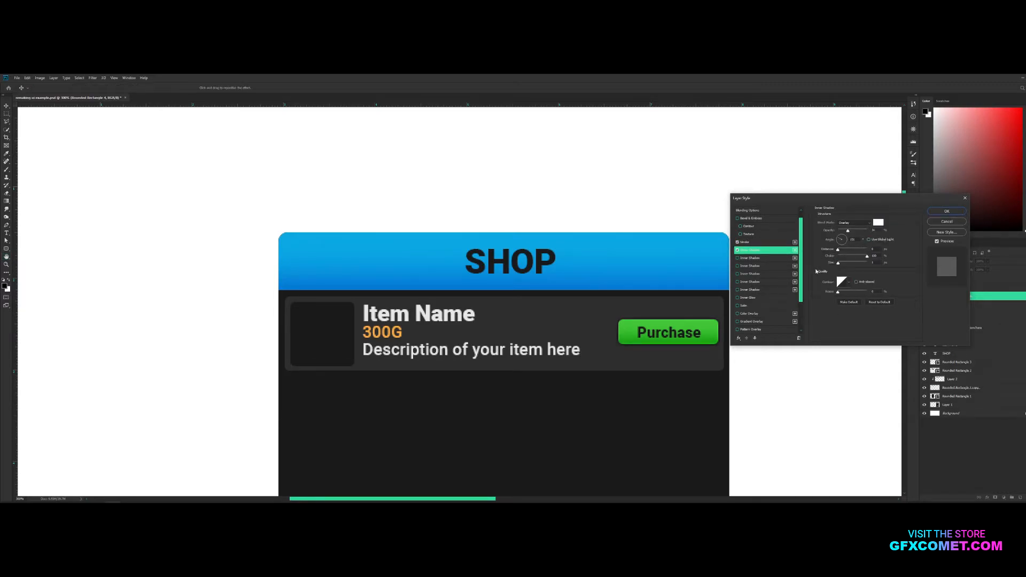
drag(848, 231, 875, 232)
click(947, 211)
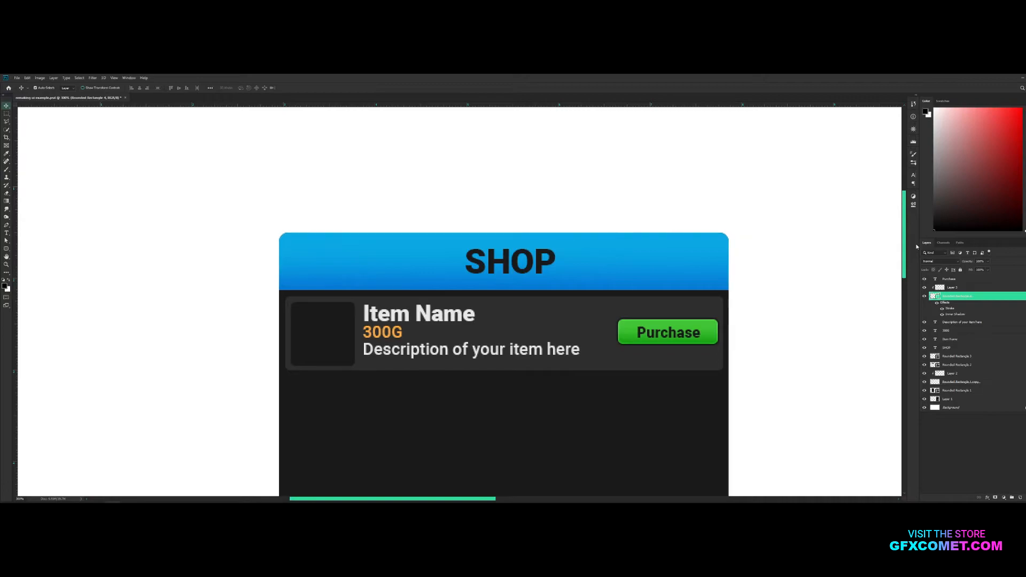
Compare the redesigned shop panel with the original shop design
key(ctrl+minus)
key(ctrl+minus)
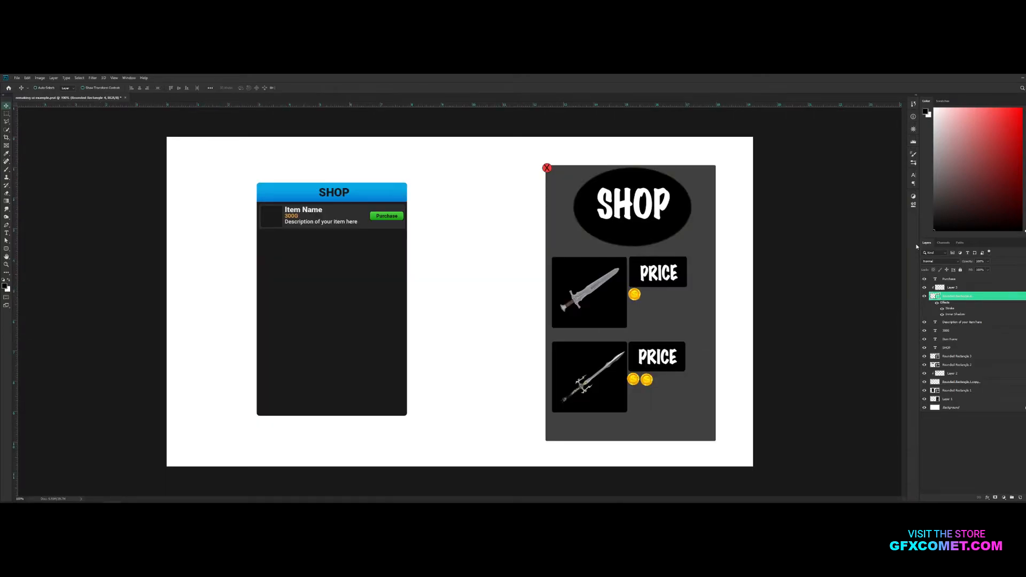
key(ctrl+plus)
key(space)
drag(535, 271, 716, 353)
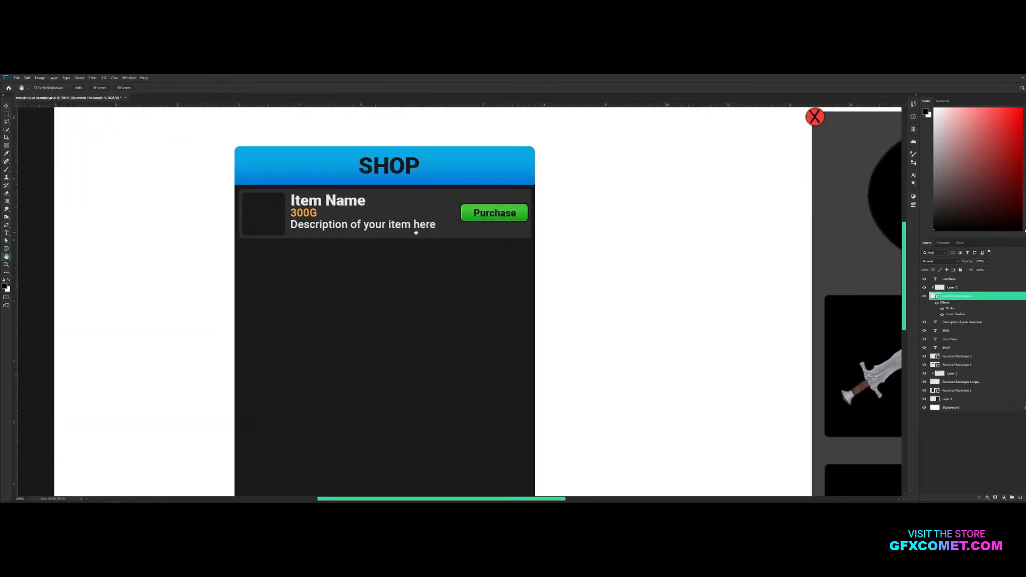
key(ctrl+minus)
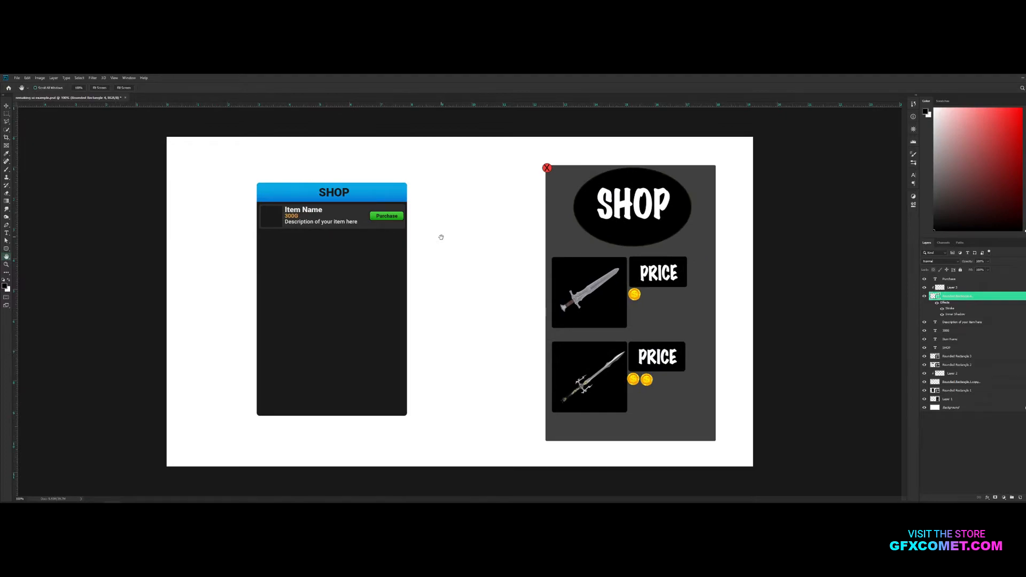
key(ctrl+plus)
drag(439, 234, 751, 419)
drag(745, 362, 742, 365)
Draw a small circle on a new topmost layer, centred on the shop panel's upper-left corner
click(1022, 296)
click(1011, 279)
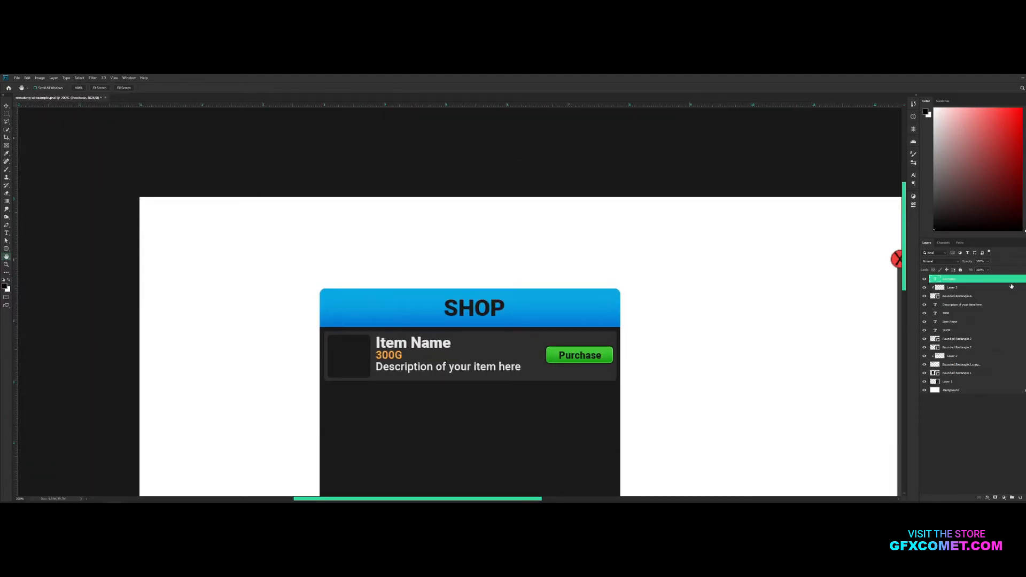
click(1020, 499)
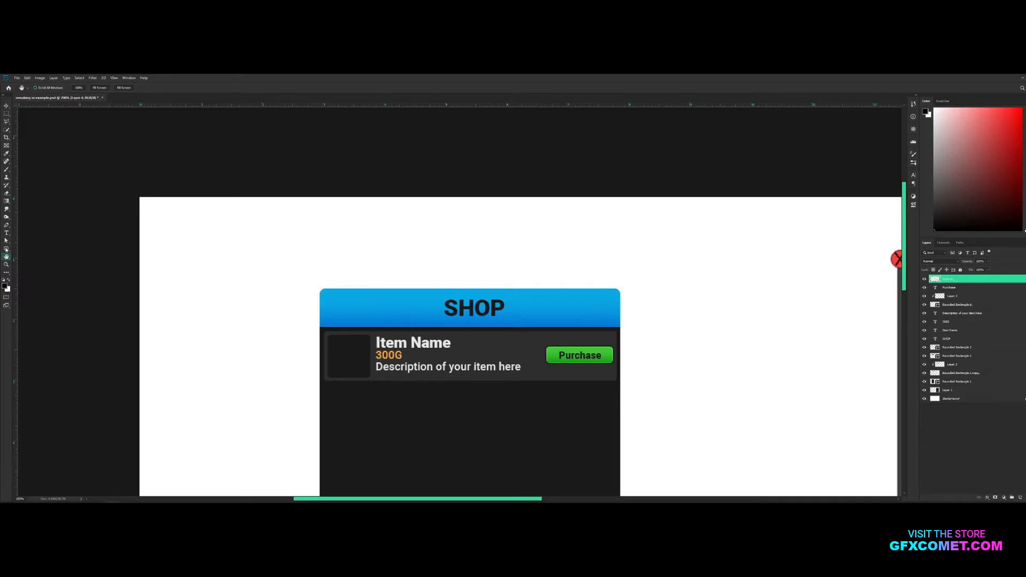
drag(6, 249, 32, 262)
drag(321, 291, 338, 282)
key(v)
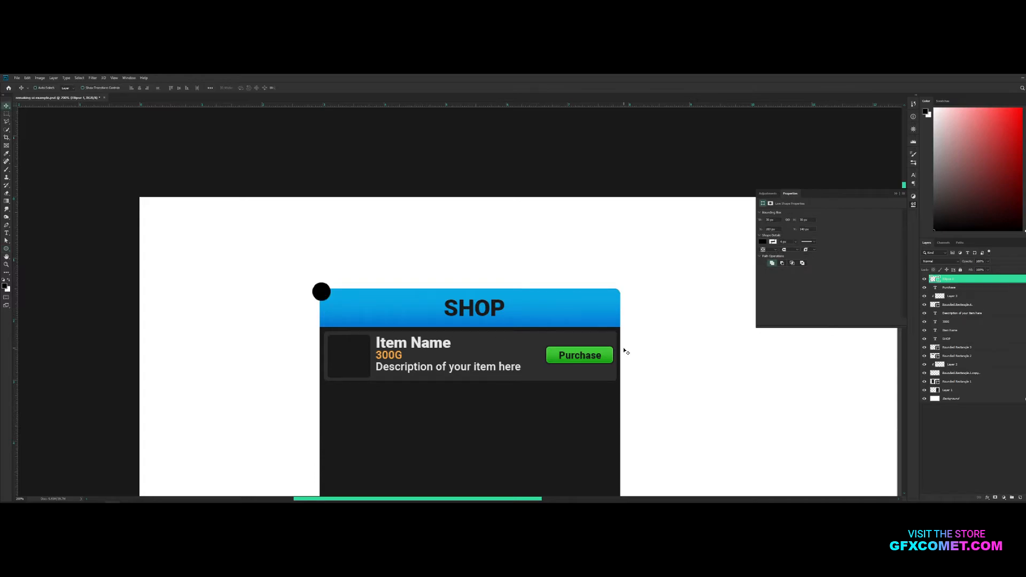
key(Up)
Change the corner circle's fill colour to a bright red
double_click(935, 279)
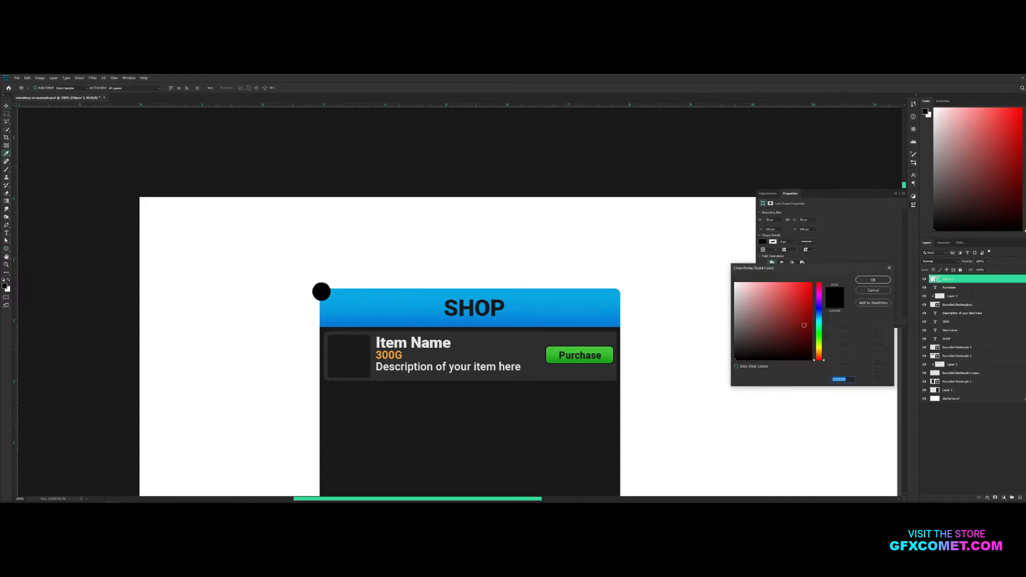
click(790, 287)
click(793, 289)
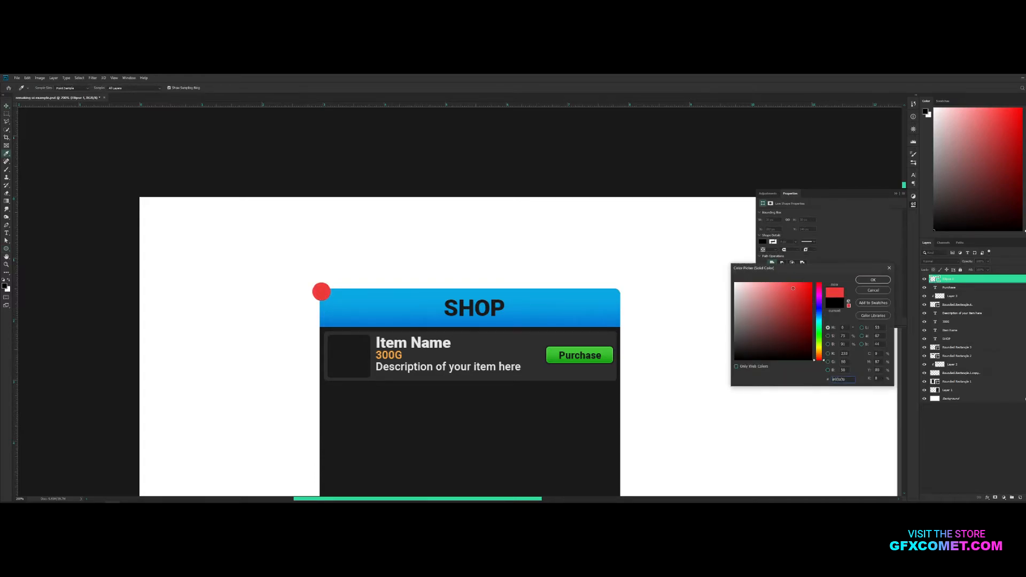
click(789, 289)
click(796, 288)
click(874, 281)
click(897, 194)
Add a text layer reading "X" and centre it on the red circle
key(t)
key(x)
key(x)
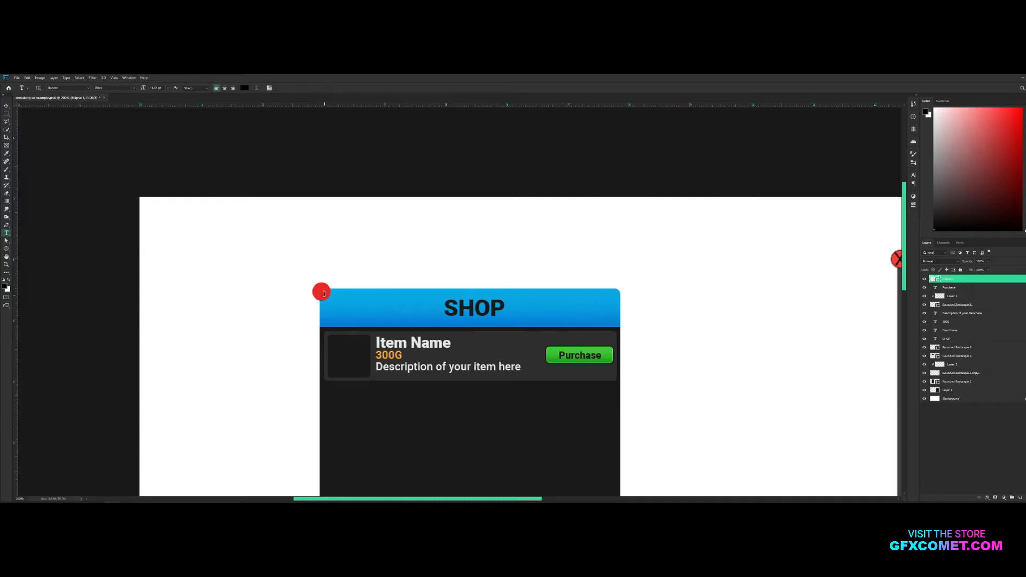
click(324, 293)
text(x)
click(6, 105)
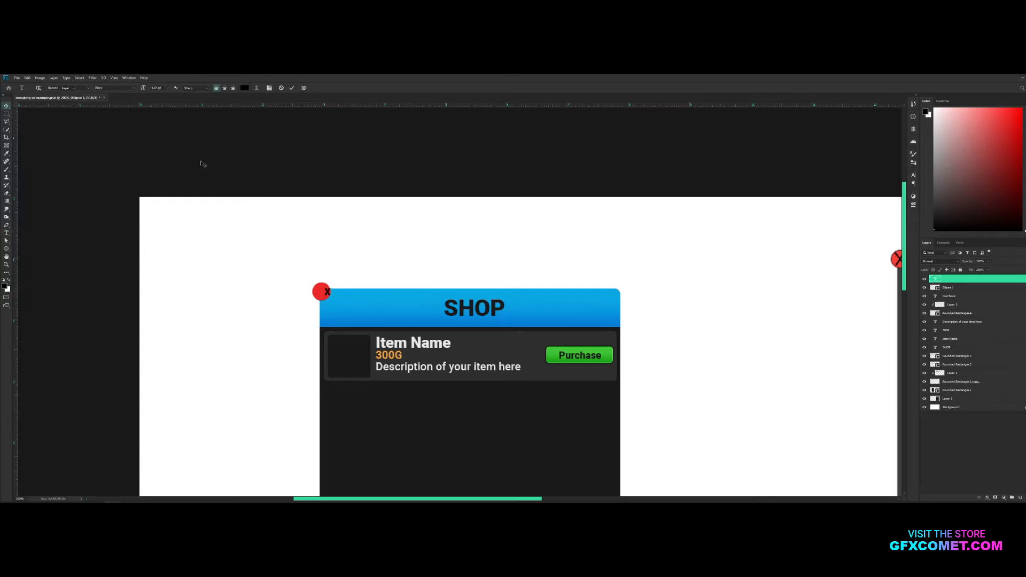
drag(399, 292, 392, 303)
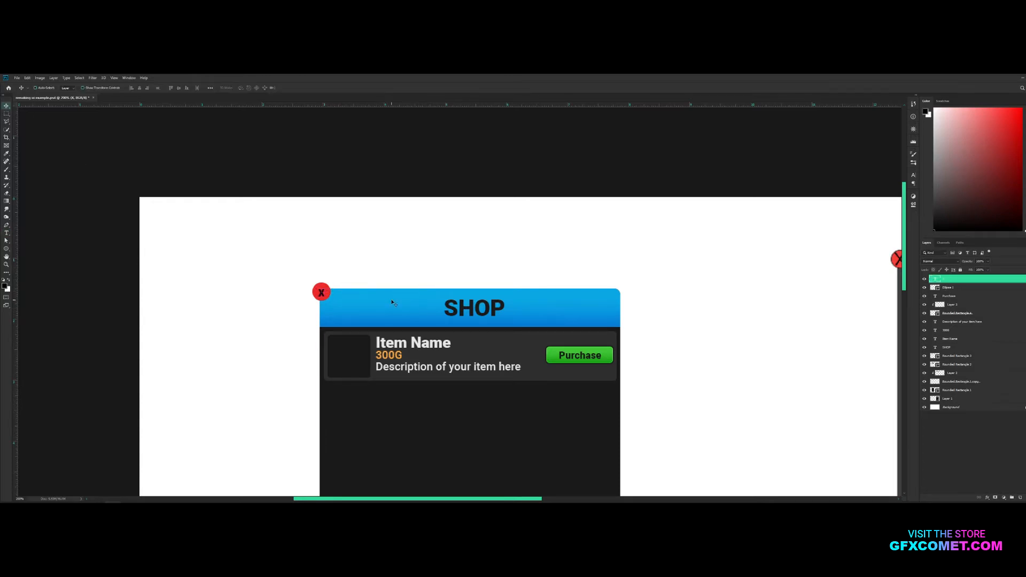
Try a dark stroke around the red close circle
right_click(991, 289)
click(965, 252)
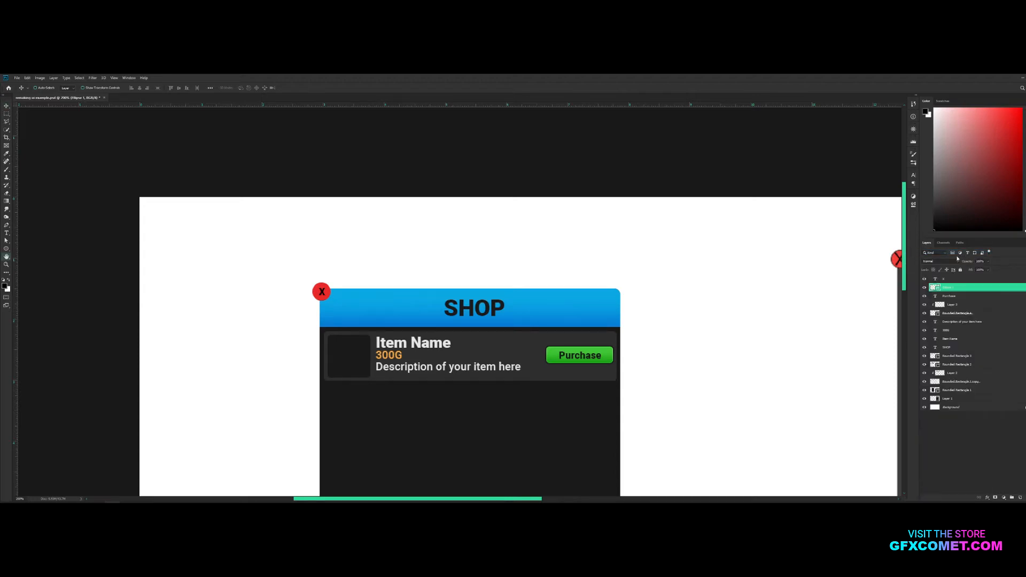
click(752, 252)
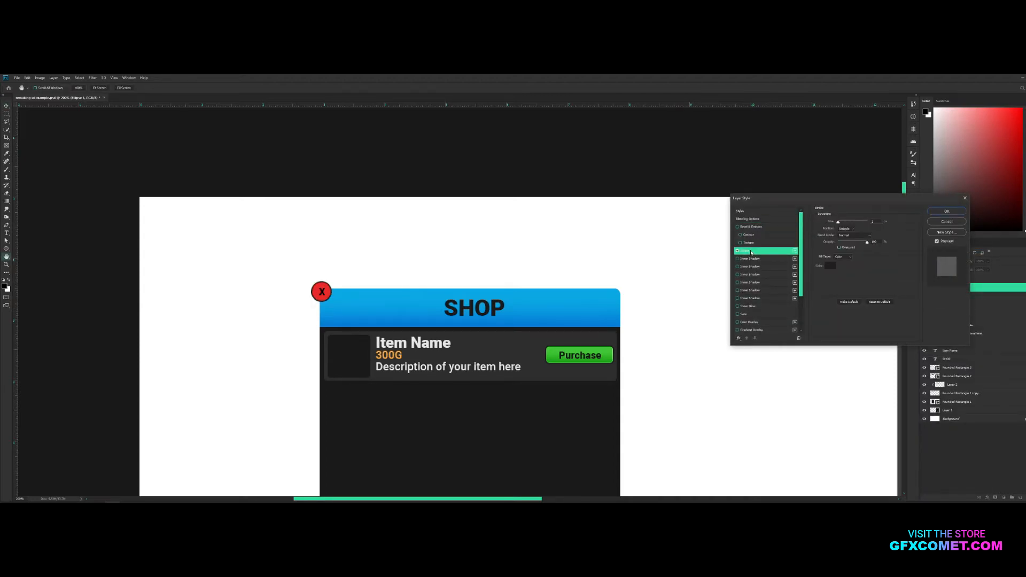
key(Escape)
Set the text colour of the close button's "X" to white (ffffff)
key(t)
double_click(322, 292)
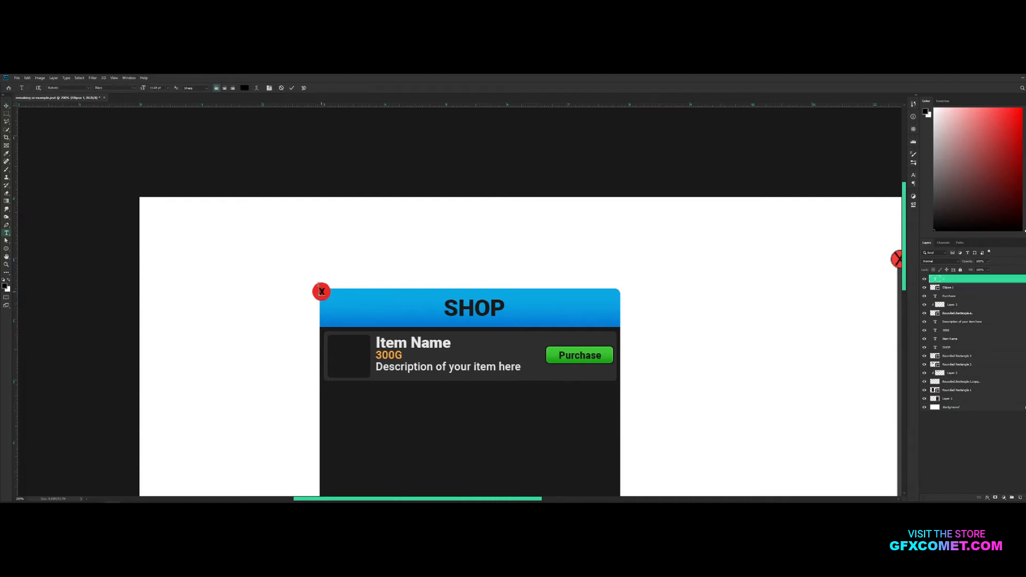
click(246, 88)
text(ffffff)
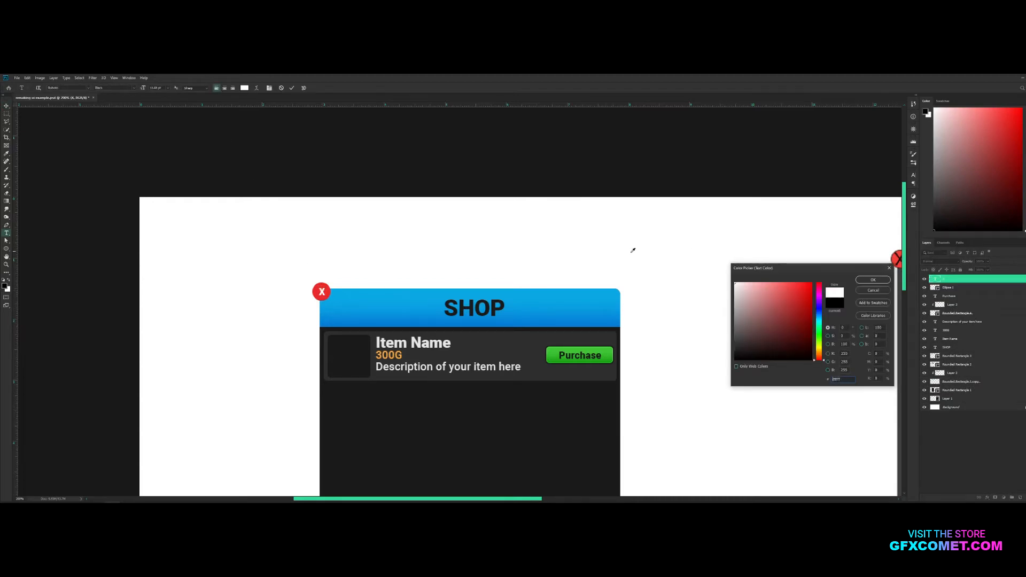
click(873, 280)
Change the header's "SHOP" text colour to white
double_click(474, 308)
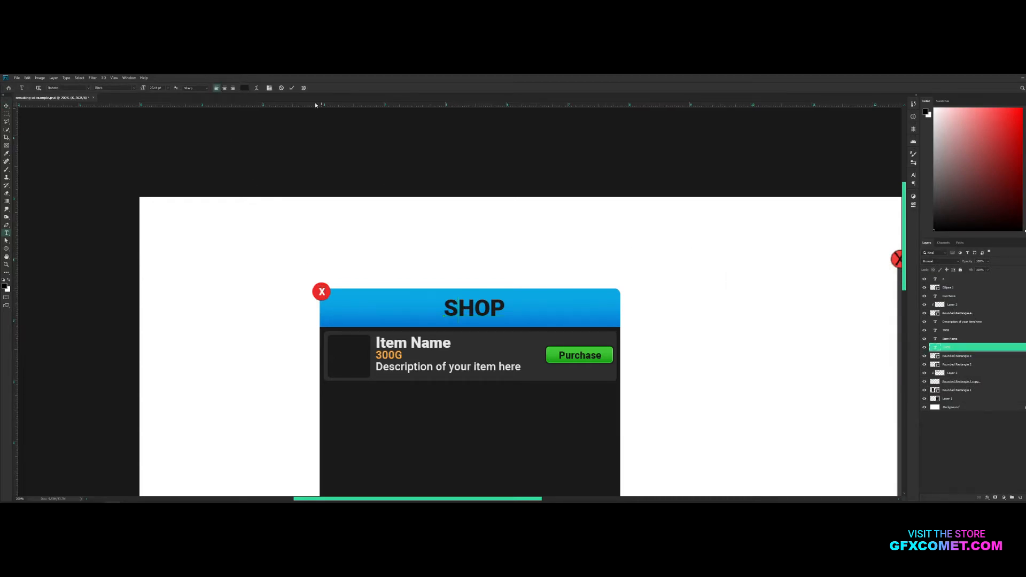
click(244, 88)
click(713, 287)
click(884, 280)
click(977, 350)
Group all layers of the item row: row background, image slot, name, price, description and the Purchase button with its shading
key(v)
key(ctrl+1)
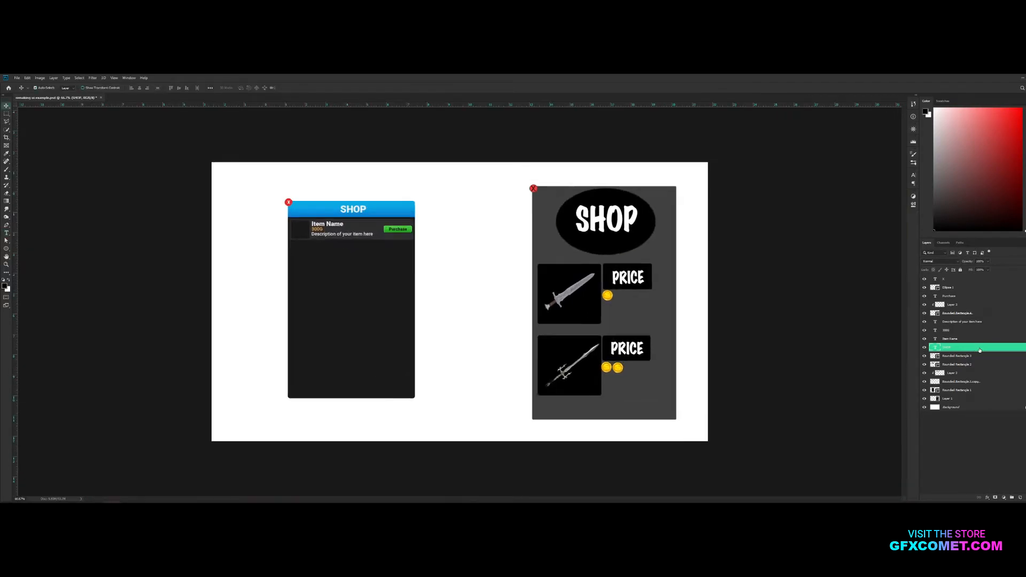
click(347, 217)
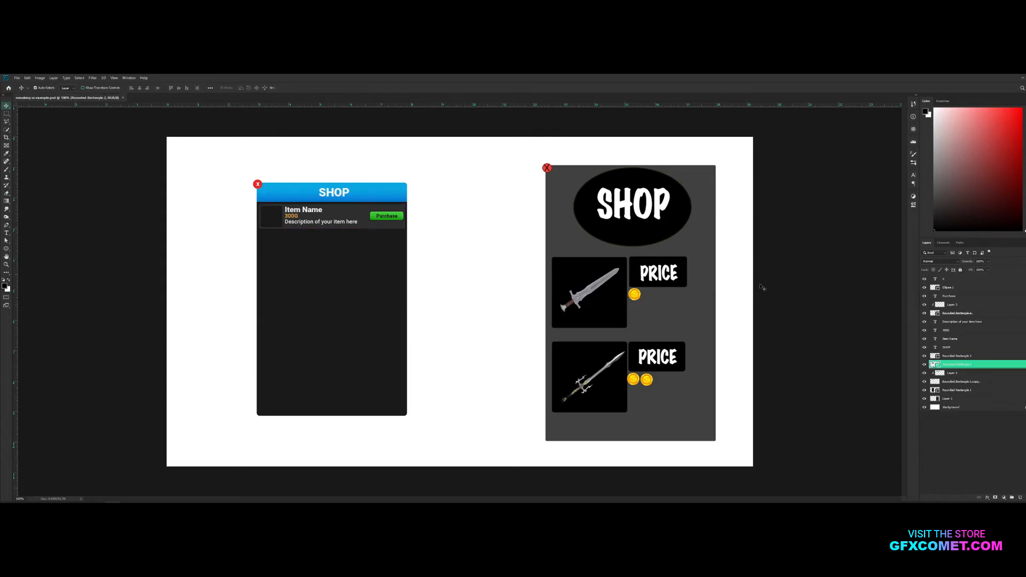
click(924, 364)
click(924, 364)
click(924, 356)
click(924, 356)
shift+click(952, 355)
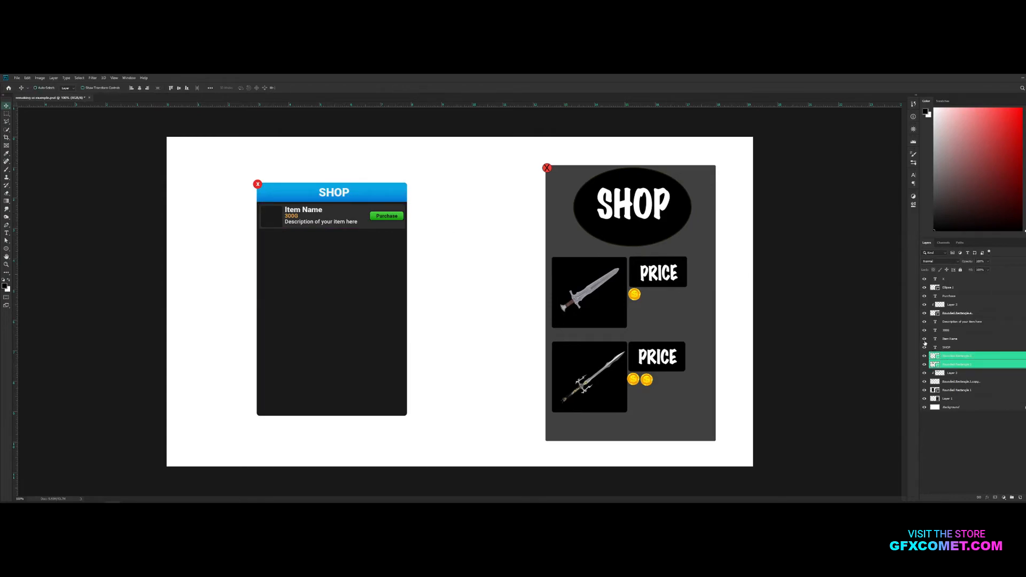
ctrl+click(954, 339)
ctrl+click(954, 330)
ctrl+click(956, 322)
click(924, 304)
click(925, 314)
ctrl+click(953, 314)
ctrl+click(955, 305)
ctrl+click(952, 297)
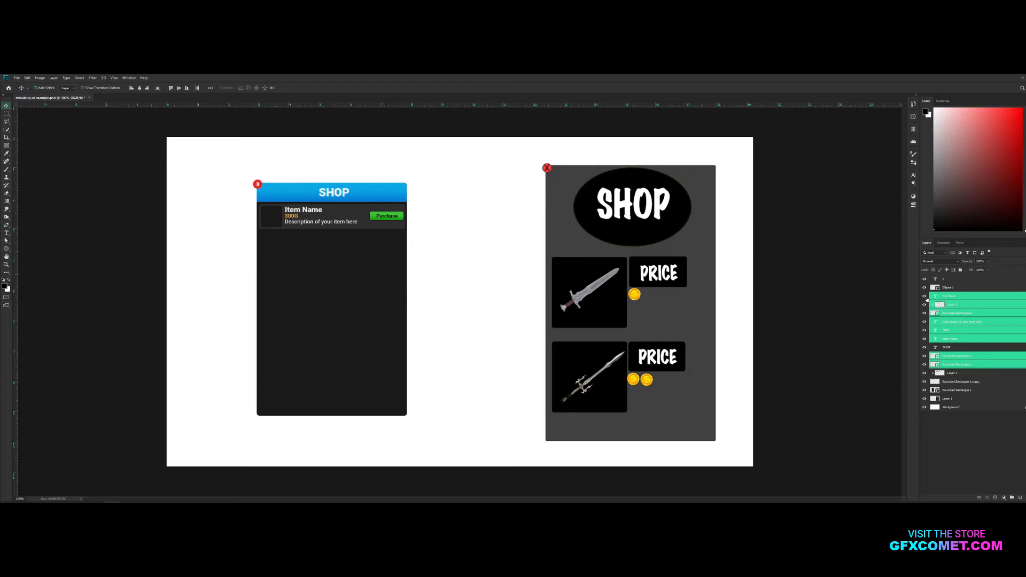
key(ctrl+g)
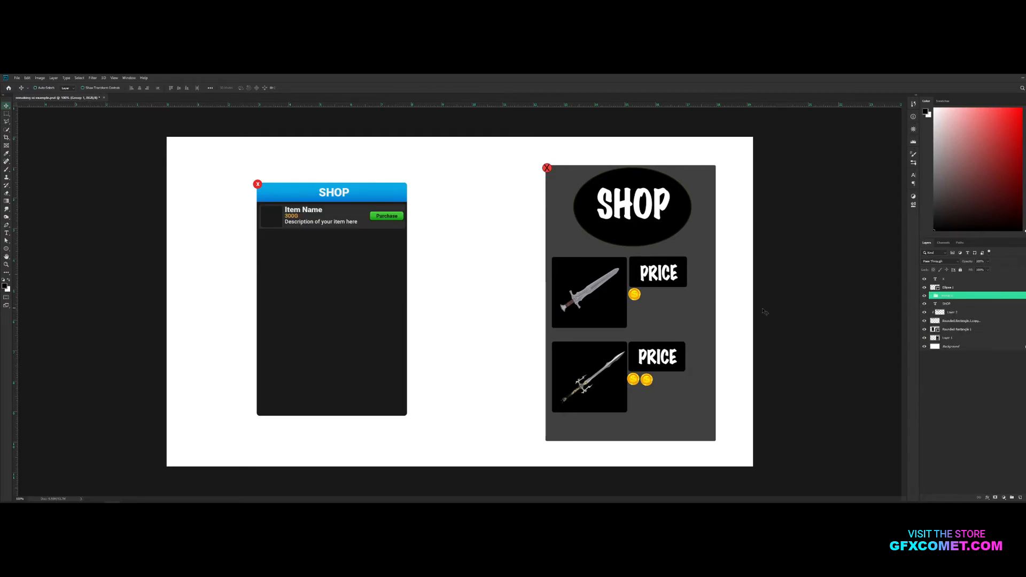
Duplicate the item row group and place the copy directly beneath the first row with a narrow gap
key(ctrl+plus)
key(space)
drag(508, 257, 579, 330)
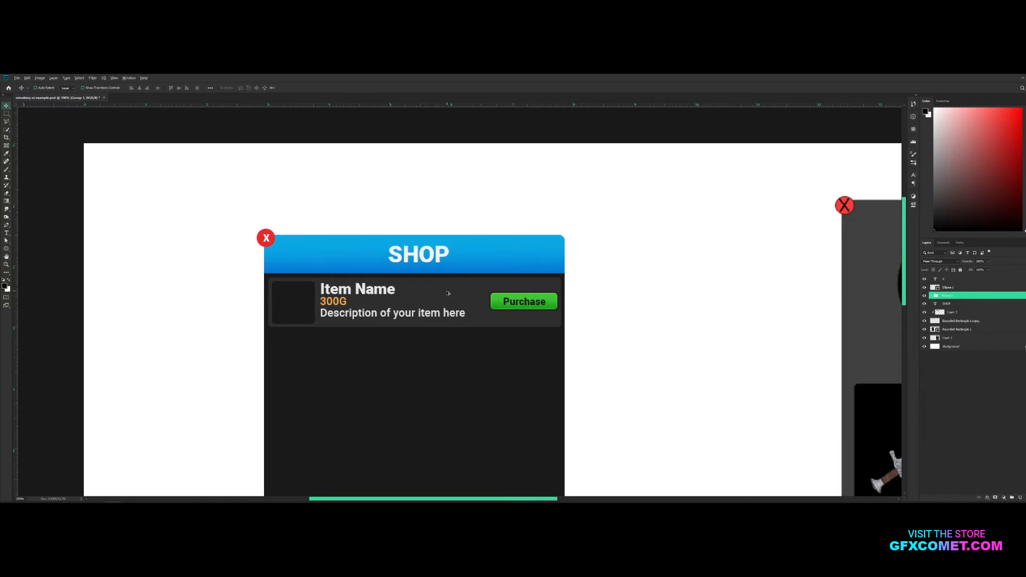
drag(443, 291, 429, 351)
key(ctrl+z)
drag(471, 297, 492, 295)
drag(449, 291, 565, 344)
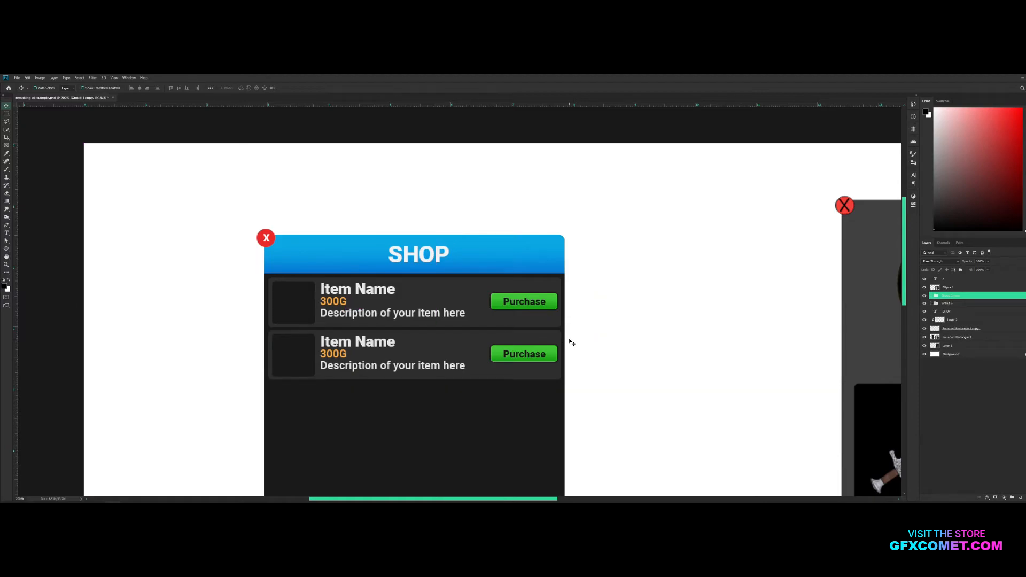
Add a third and a fourth copy of the item row below, nudging them to match the row spacing
scroll(548, 337, down, 1)
drag(509, 312, 490, 356)
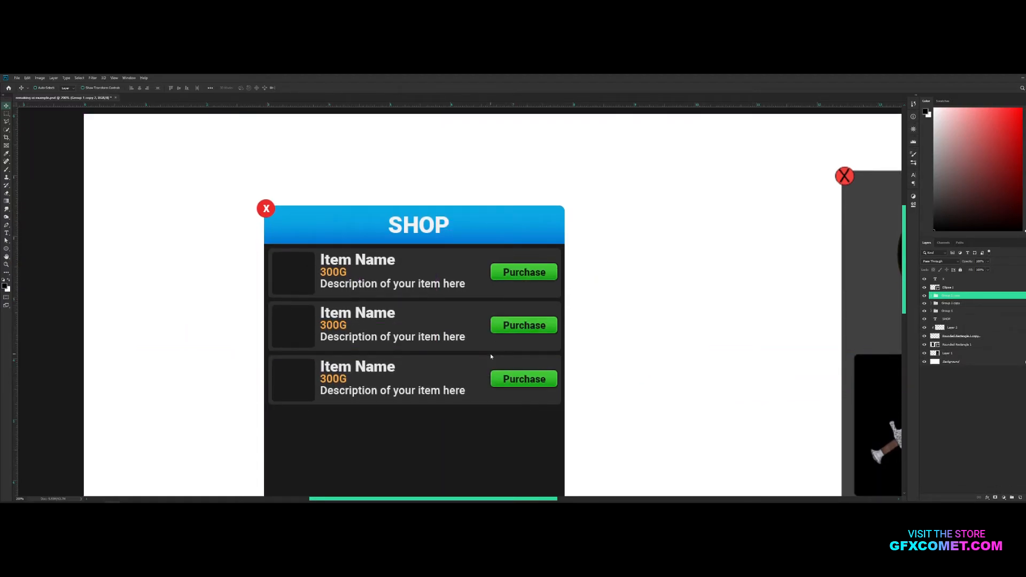
key(Up)
scroll(491, 341, down, 1)
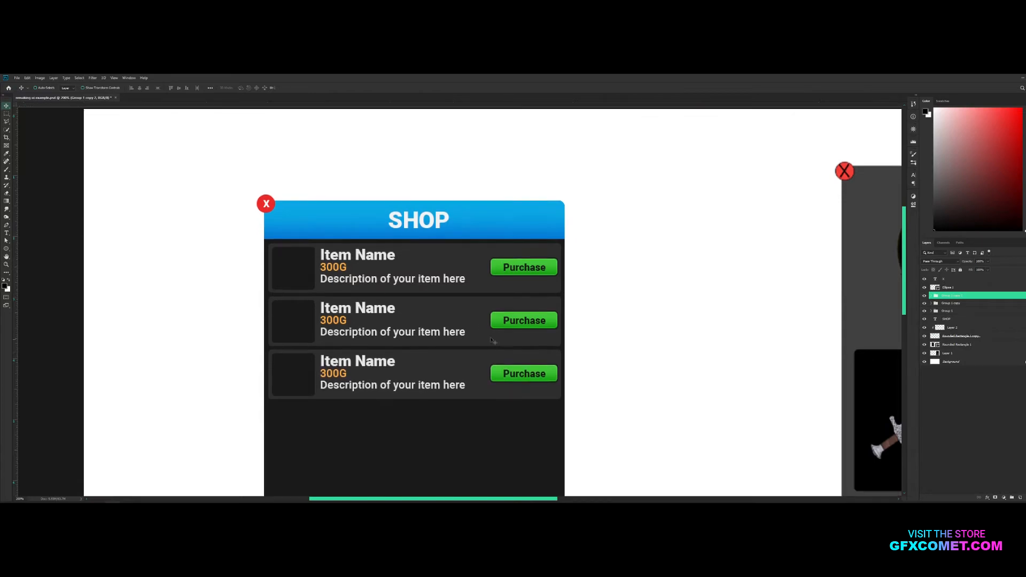
scroll(492, 341, down, 3)
drag(473, 254, 473, 308)
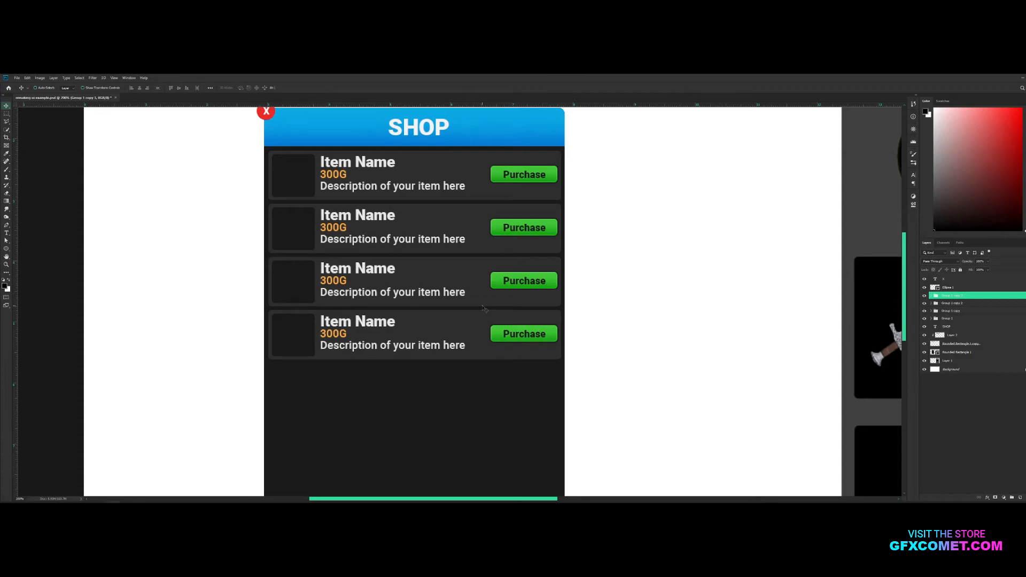
key(Down)
Continue the list with a fifth, sixth and seventh item row at the same spacing
drag(502, 318, 516, 362)
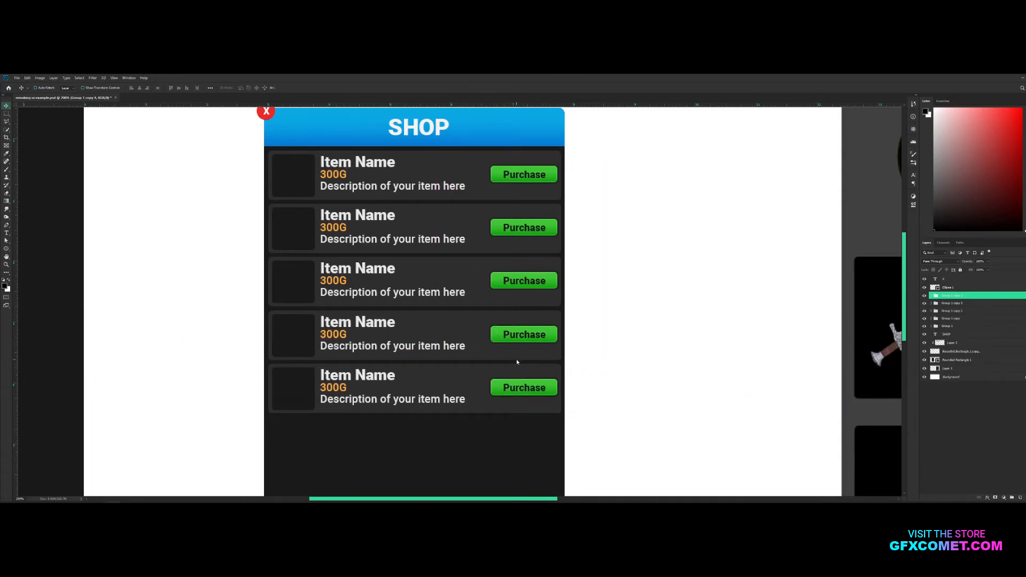
scroll(502, 347, down, 3)
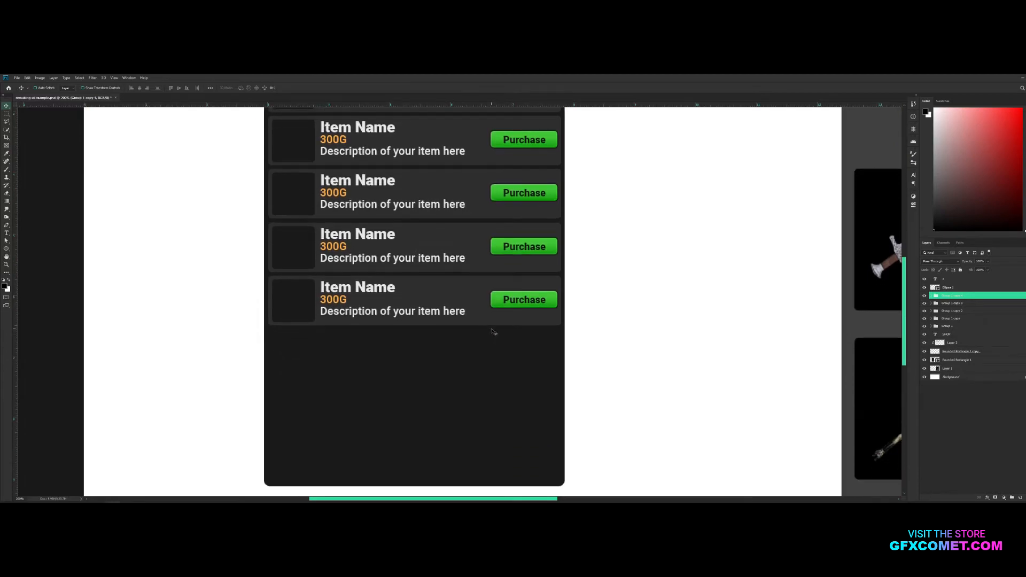
scroll(492, 330, down, 1)
drag(488, 256, 490, 308)
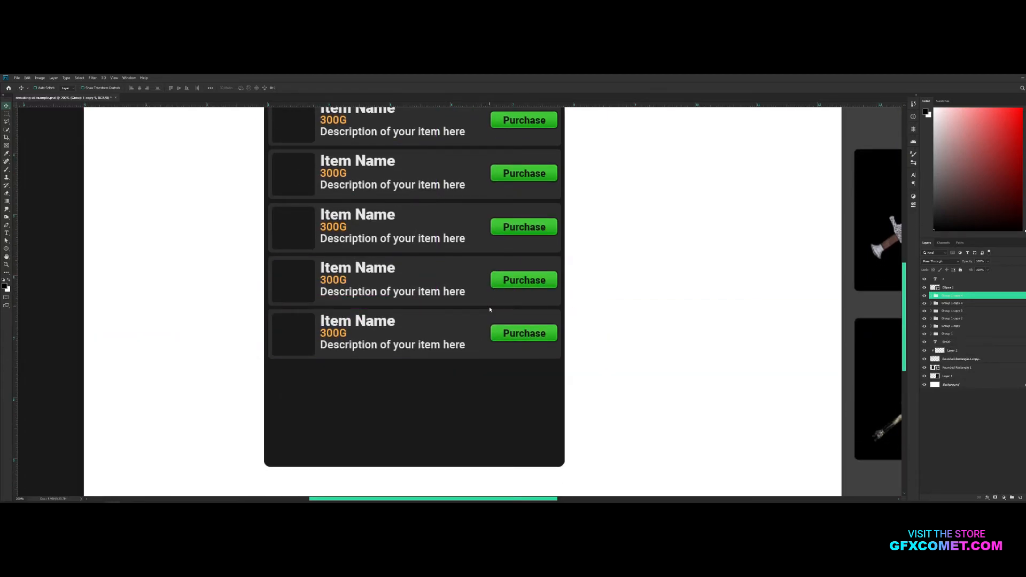
drag(552, 323, 554, 376)
key(Down)
key(Down)
Merge the last item row's group into one layer and fade out its lower part with a soft eraser
key(ctrl+e)
key(e)
mouse_move(215, 428)
mouse_down()
mouse_move(532, 432)
mouse_move(209, 426)
mouse_move(602, 426)
mouse_up()
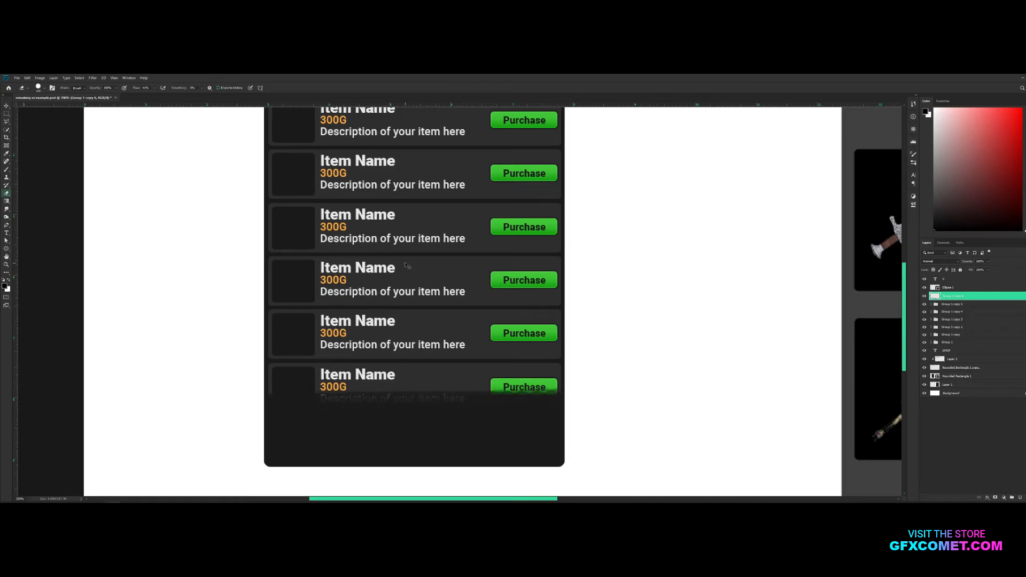
key(ctrl+z)
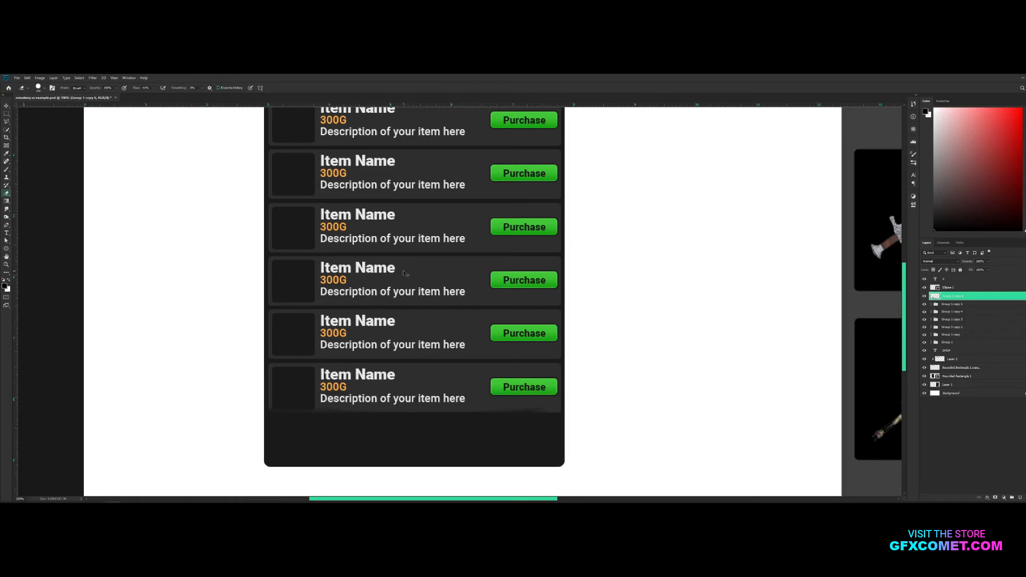
click(44, 89)
drag(98, 90, 79, 91)
mouse_move(218, 415)
mouse_down()
mouse_move(530, 417)
mouse_move(421, 407)
mouse_move(284, 411)
mouse_move(375, 425)
mouse_move(394, 422)
mouse_move(347, 422)
mouse_move(533, 419)
mouse_move(512, 402)
mouse_up()
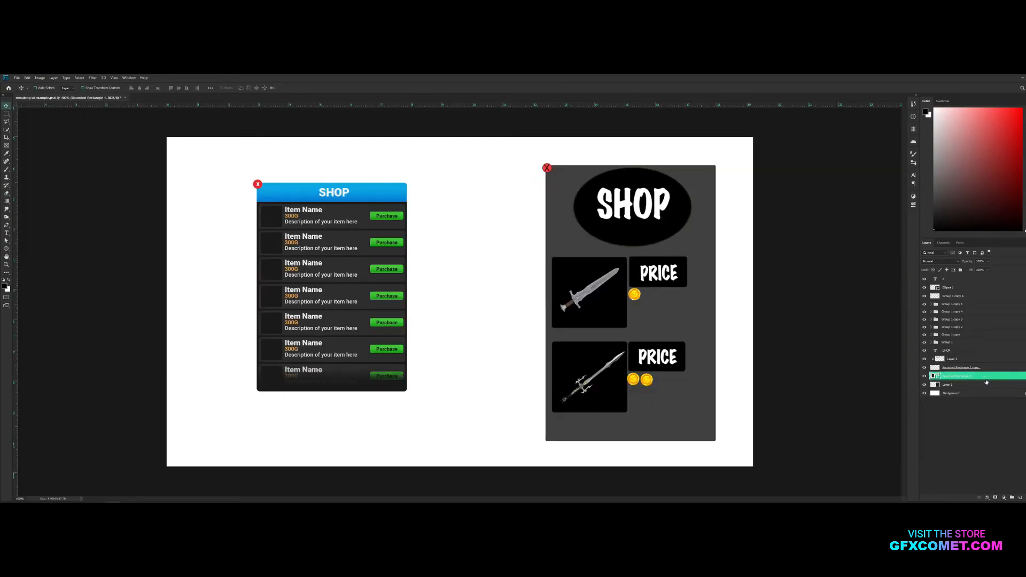
Add a thin dark stroke around the base rounded rectangle of the shop panel
double_click(998, 379)
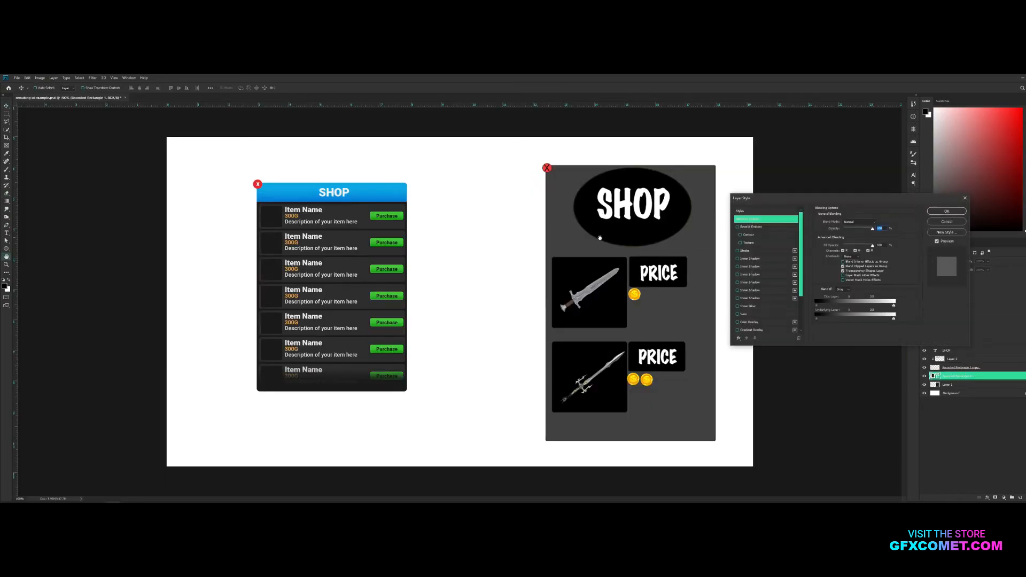
click(738, 251)
click(748, 252)
drag(837, 224, 840, 223)
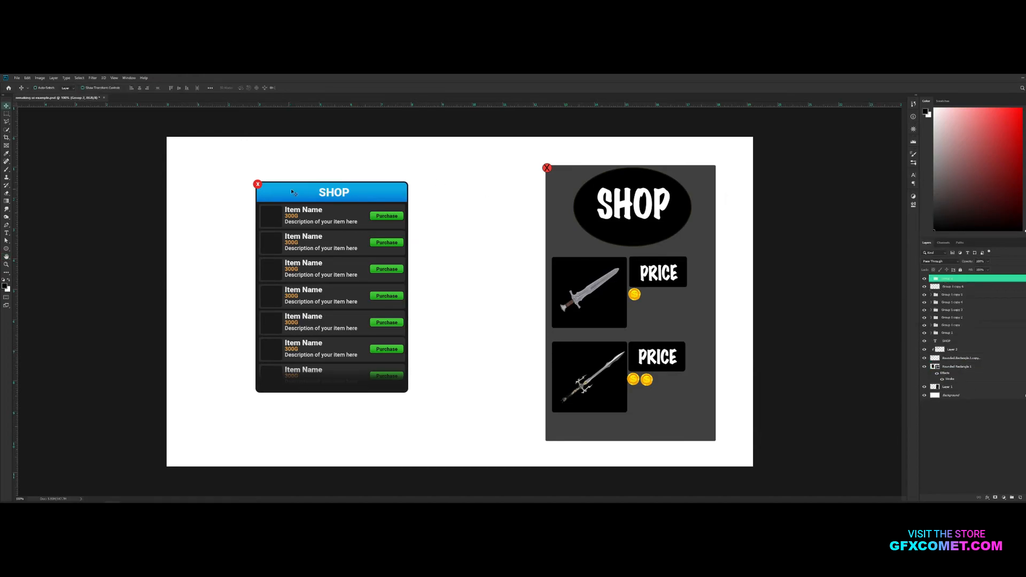
Move the red close button onto the shop panel's upper-right corner, enlarge it slightly, nudge it into place and save the document
drag(292, 192, 416, 175)
key(ctrl+t)
key(Return)
key(Up)
key(Left)
key(Left)
key(ctrl+s)
Group all the shop panel's layers, hide the original reference design and centre the group horizontally and vertically on the canvas
click(1024, 366)
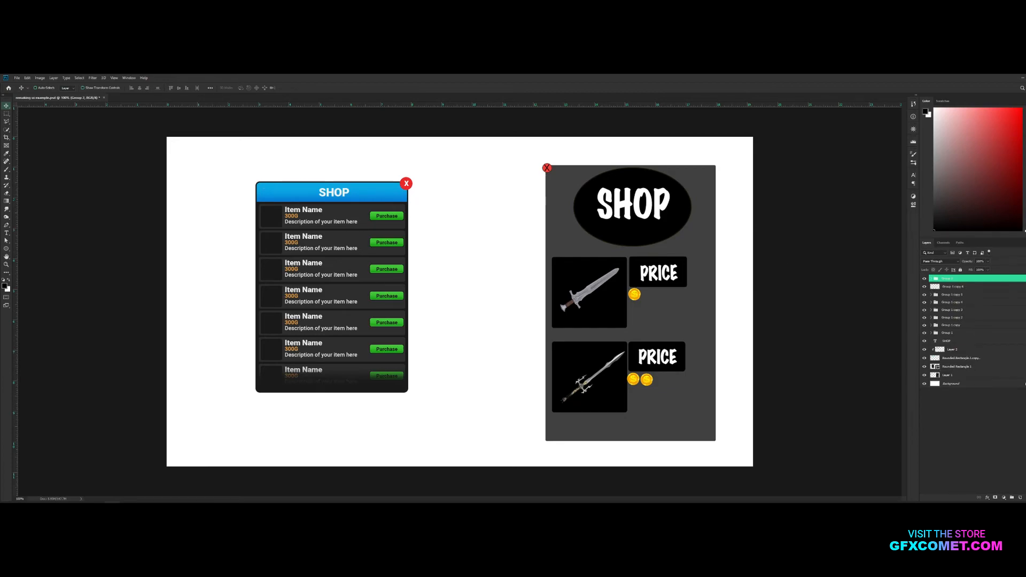
shift+click(996, 369)
key(ctrl+g)
click(925, 287)
key(ctrl+a)
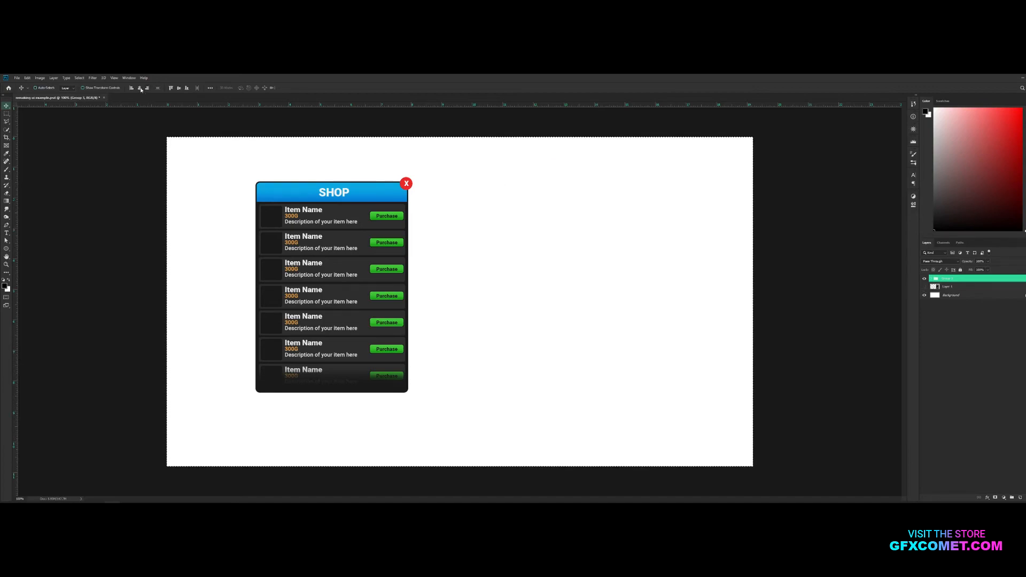
click(141, 89)
click(178, 88)
key(ctrl+d)
Duplicate the background layer and give the copy a dark grey colour overlay
click(986, 298)
key(ctrl+j)
key(h)
double_click(987, 297)
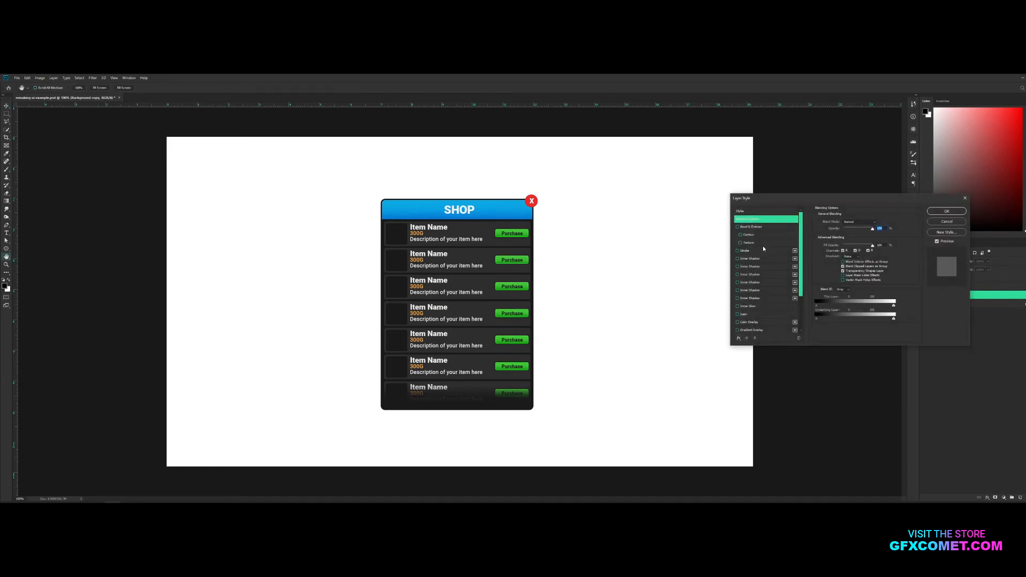
click(755, 323)
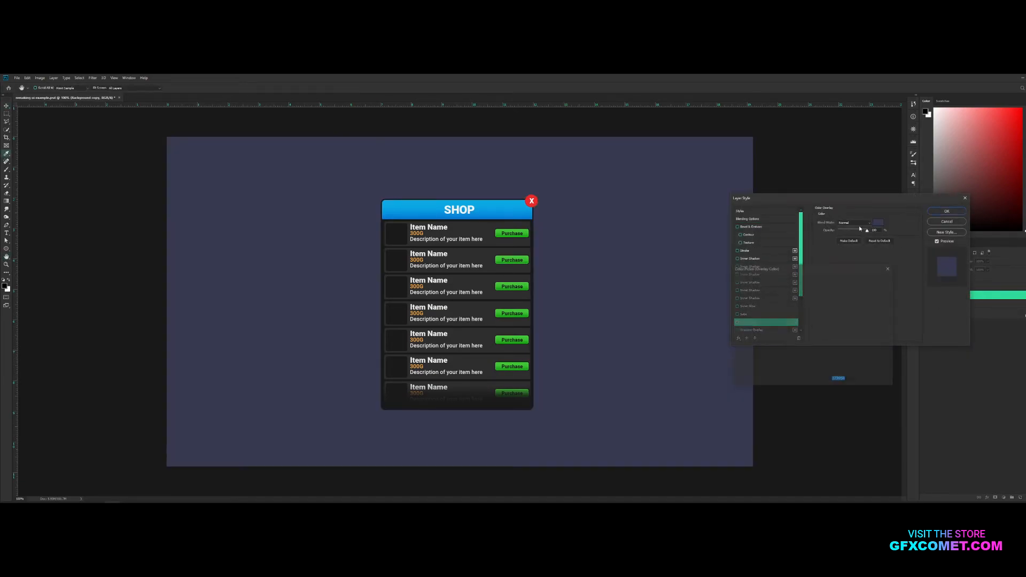
click(877, 221)
text(313131)
drag(756, 348, 735, 347)
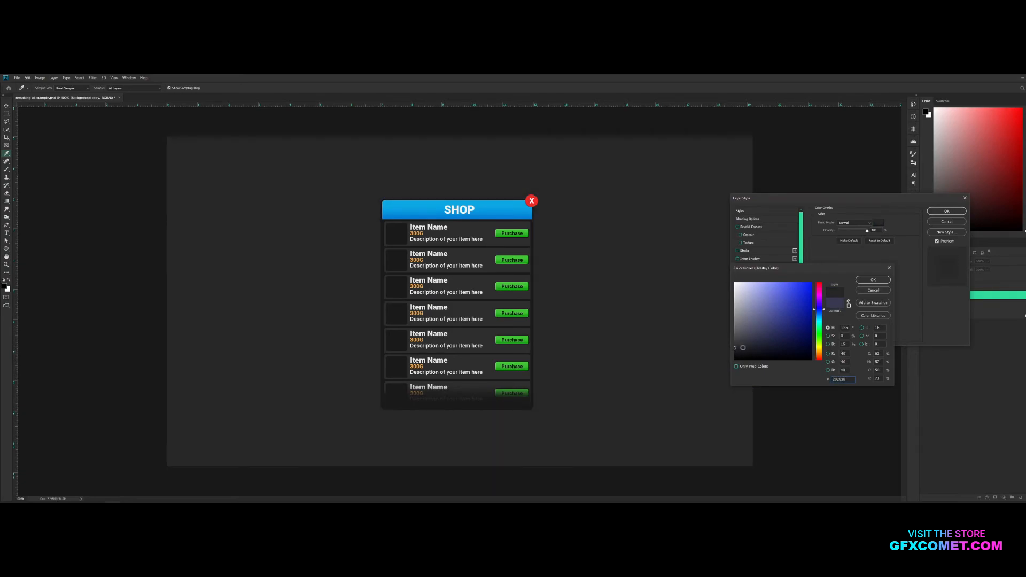
click(874, 279)
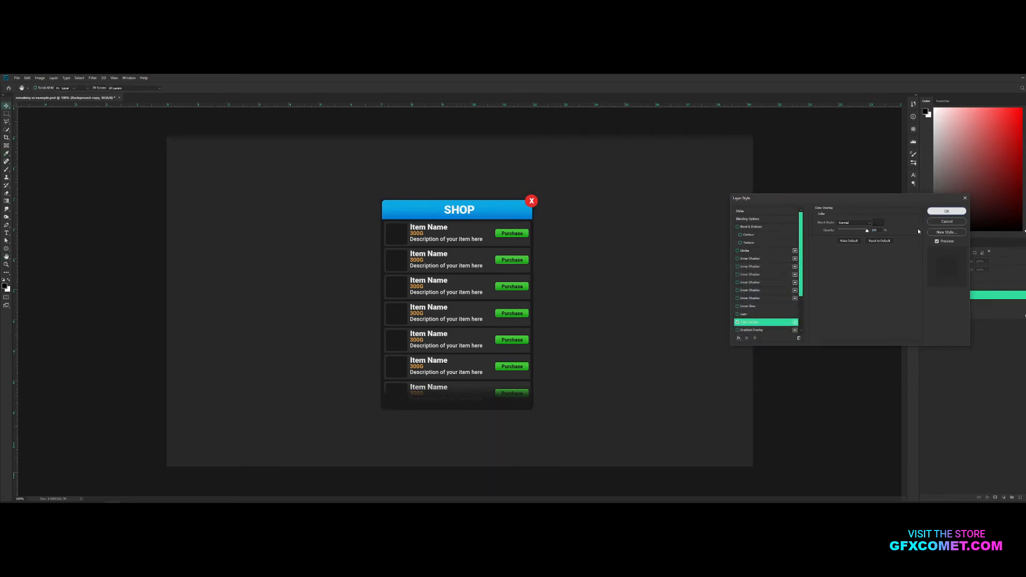
click(946, 211)
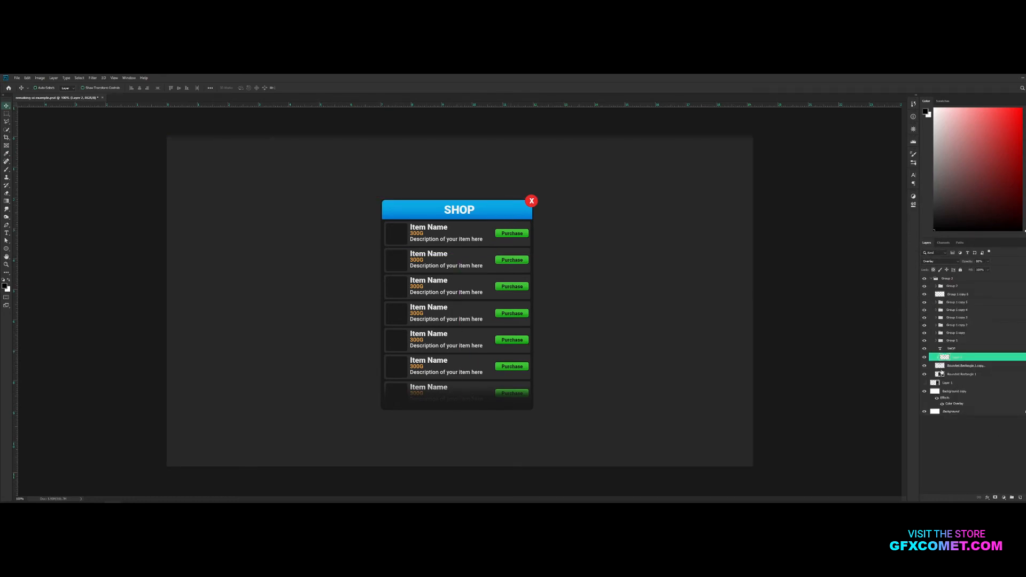
Recolour the SHOP header shape with a dark grey colour overlay and rasterize its layer style
click(988, 367)
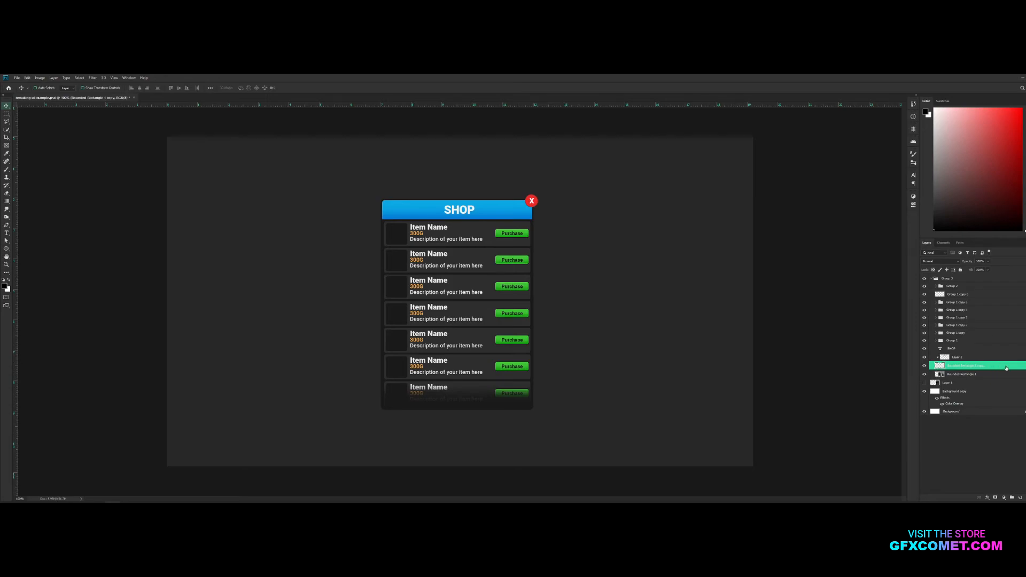
double_click(1007, 368)
click(750, 322)
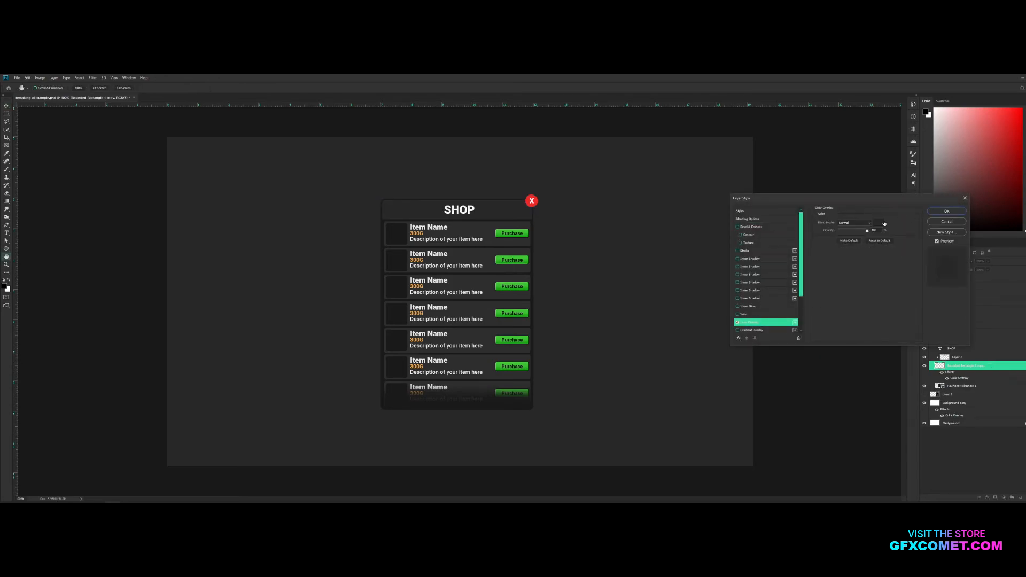
click(878, 224)
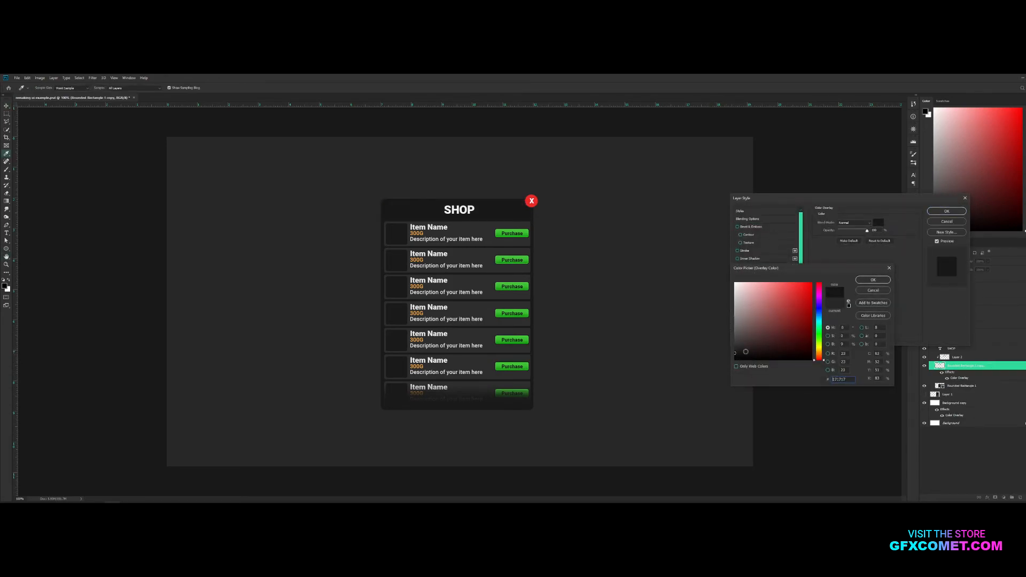
click(873, 279)
click(946, 211)
right_click(968, 368)
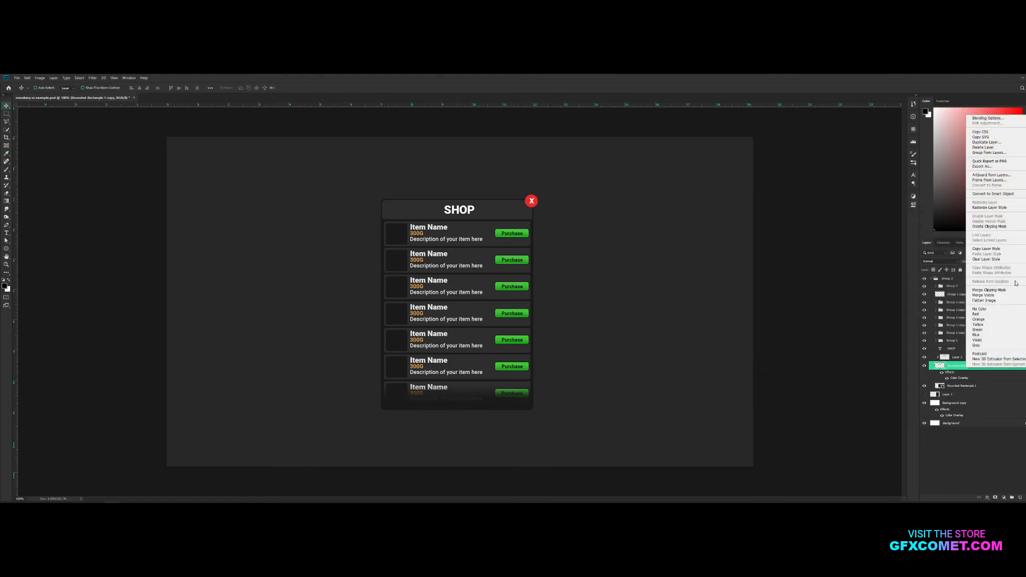
click(1011, 225)
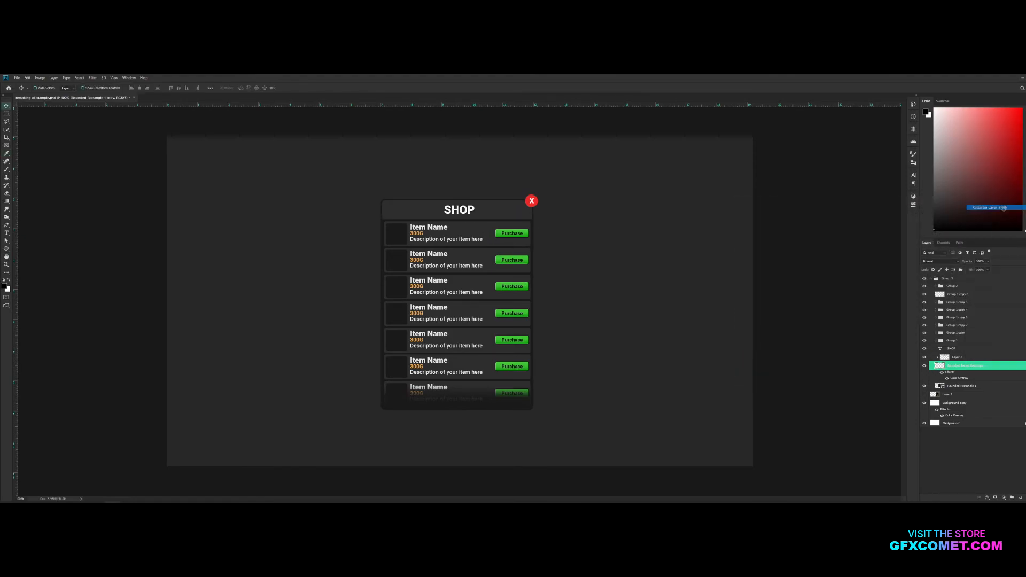
Reduce the opacity of the Overlay shading layer clipped to the header and stretch it slightly upward
click(964, 355)
key(shift+alt+o)
key(4)
key(2)
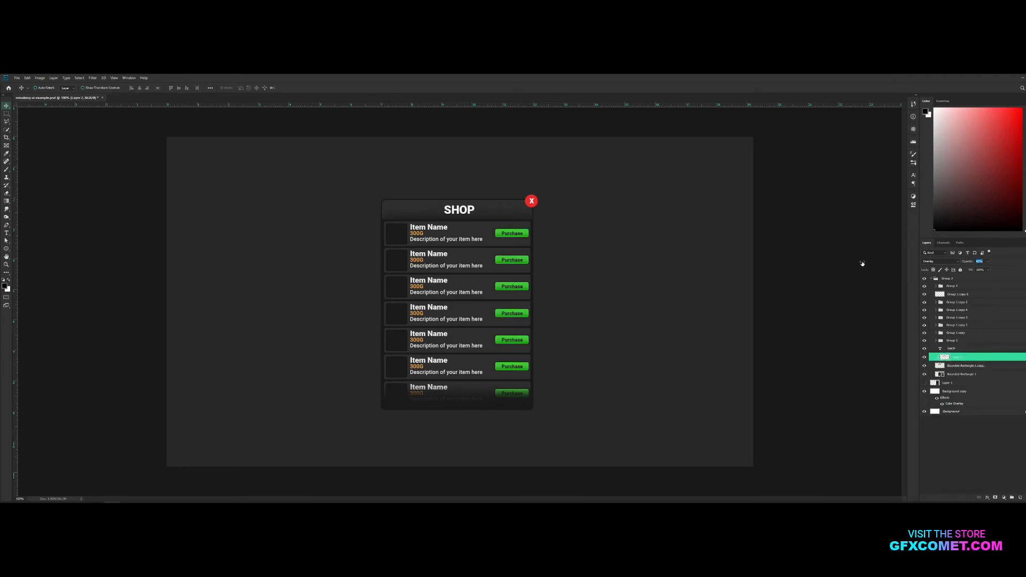
key(4)
key(4)
key(ctrl+t)
drag(460, 198, 460, 194)
key(Return)
key(3)
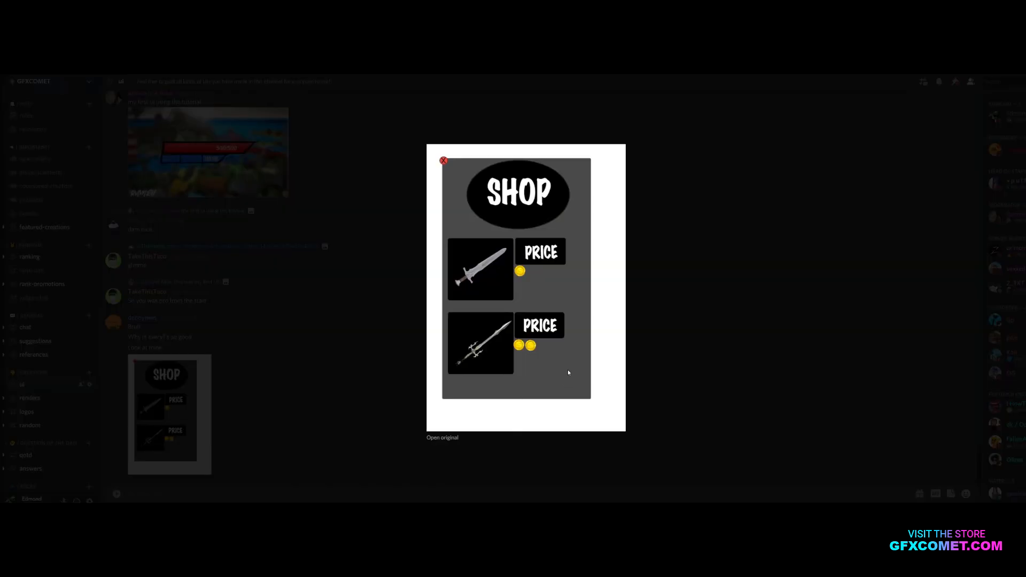
Switch to Discord and view the health bar and blue text panel designs posted in the ui channel
click(703, 368)
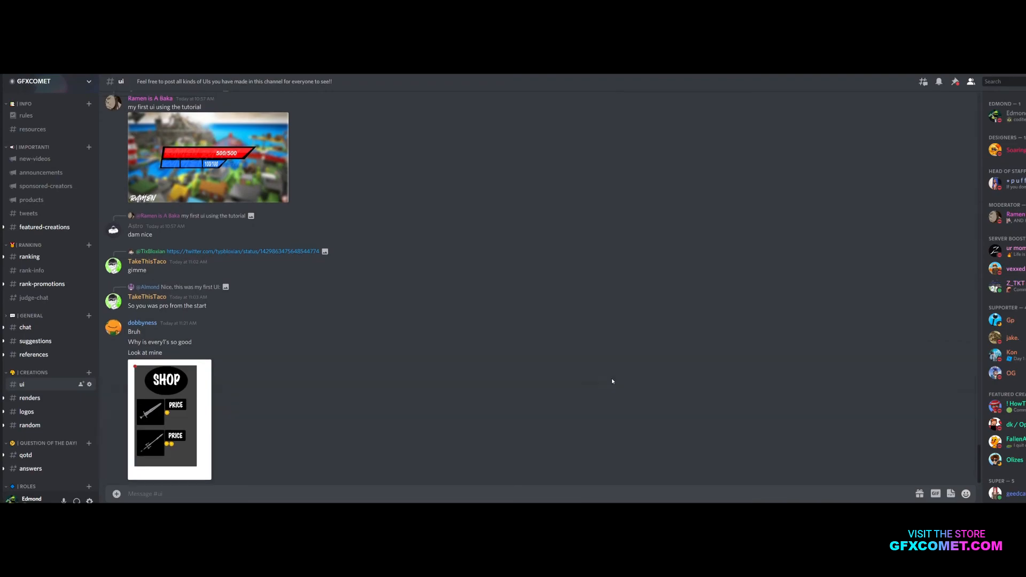
scroll(612, 377, up, 3)
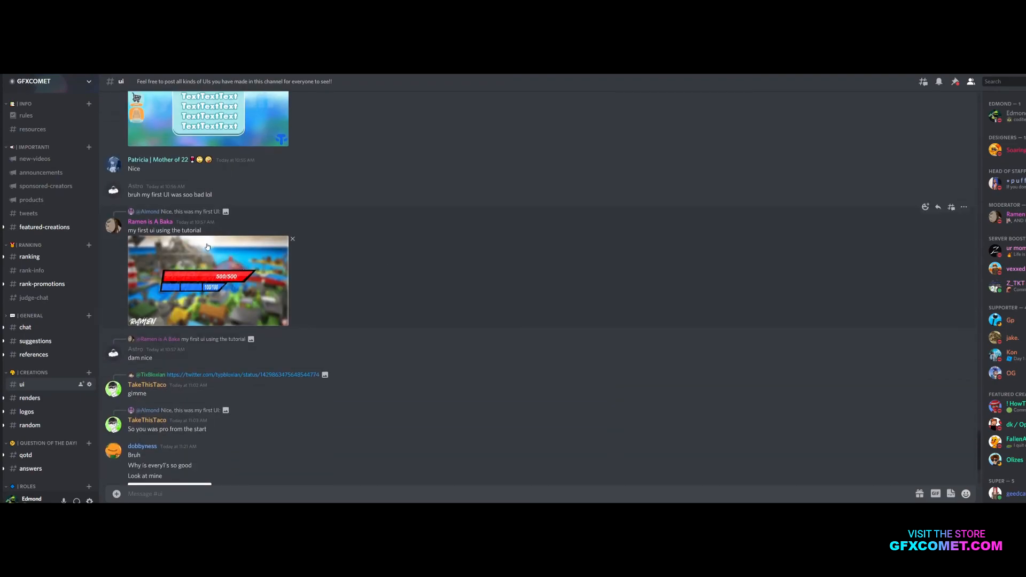
click(200, 262)
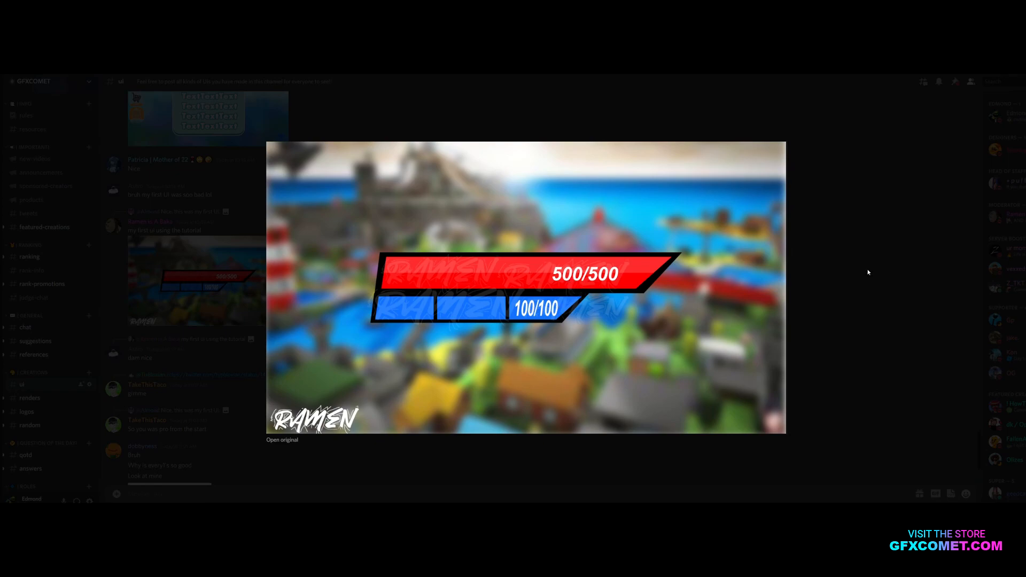
click(897, 266)
scroll(690, 359, up, 3)
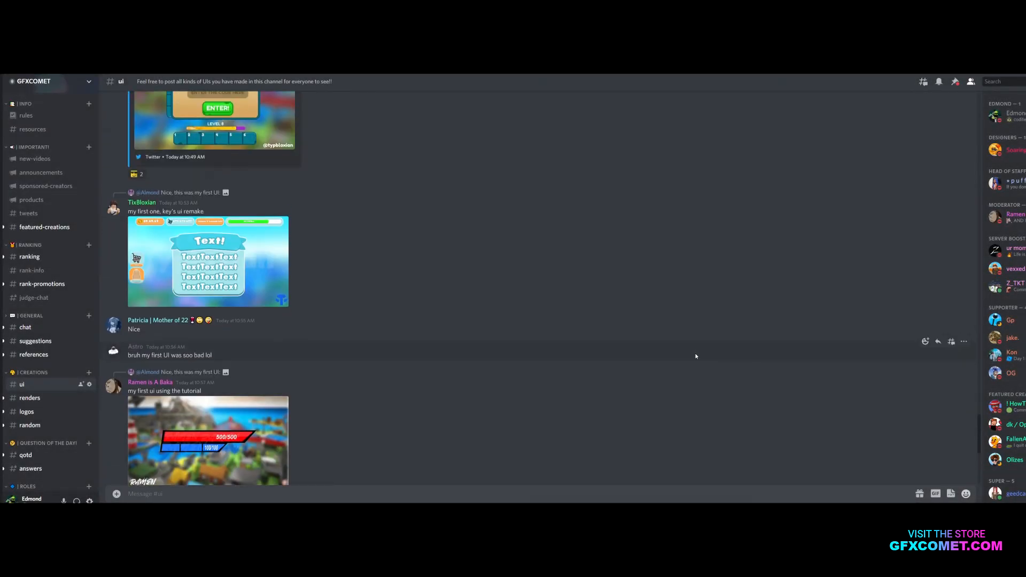
scroll(695, 355, up, 1)
click(246, 338)
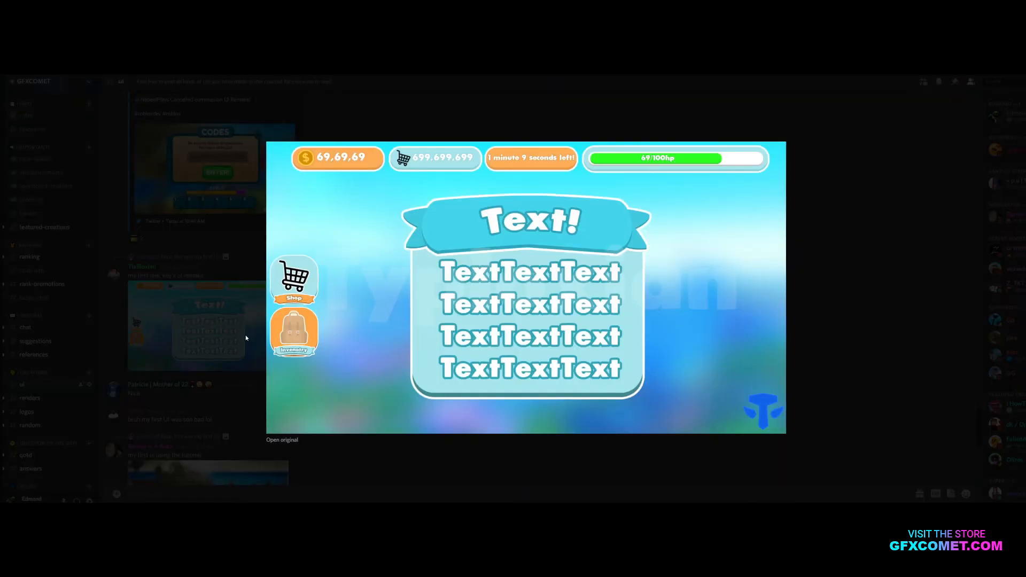
click(246, 337)
Return to the newest post in the ui channel and view the original shop design at full size
scroll(246, 338, down, 5)
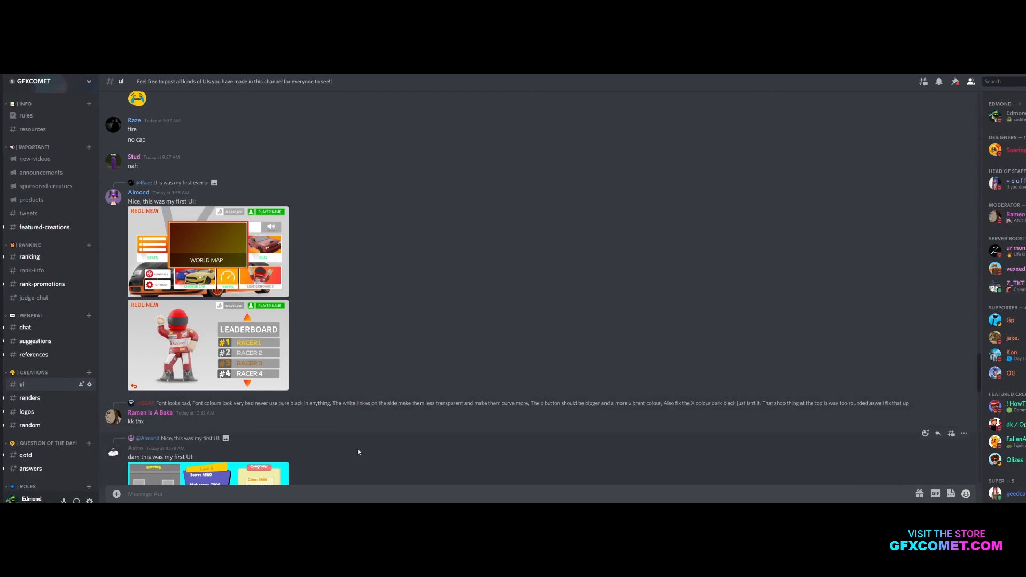
scroll(358, 448, down, 5)
scroll(467, 393, down, 5)
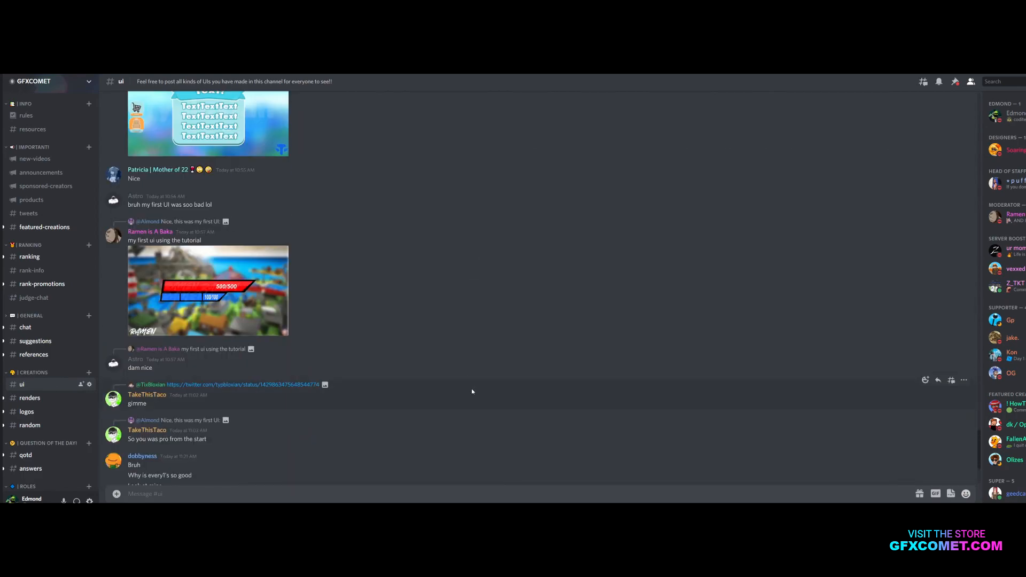
scroll(472, 389, down, 3)
click(178, 437)
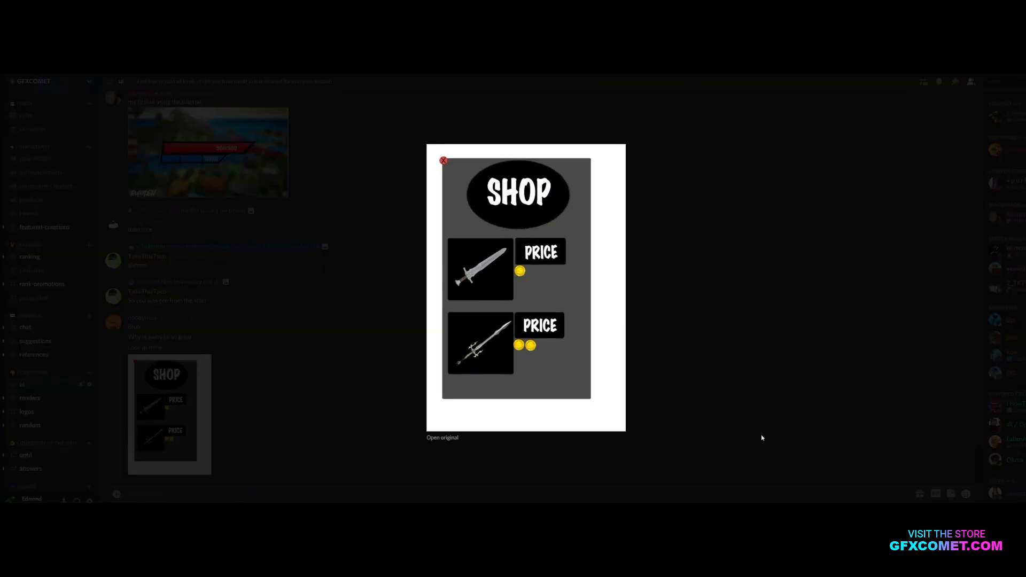
click(761, 435)
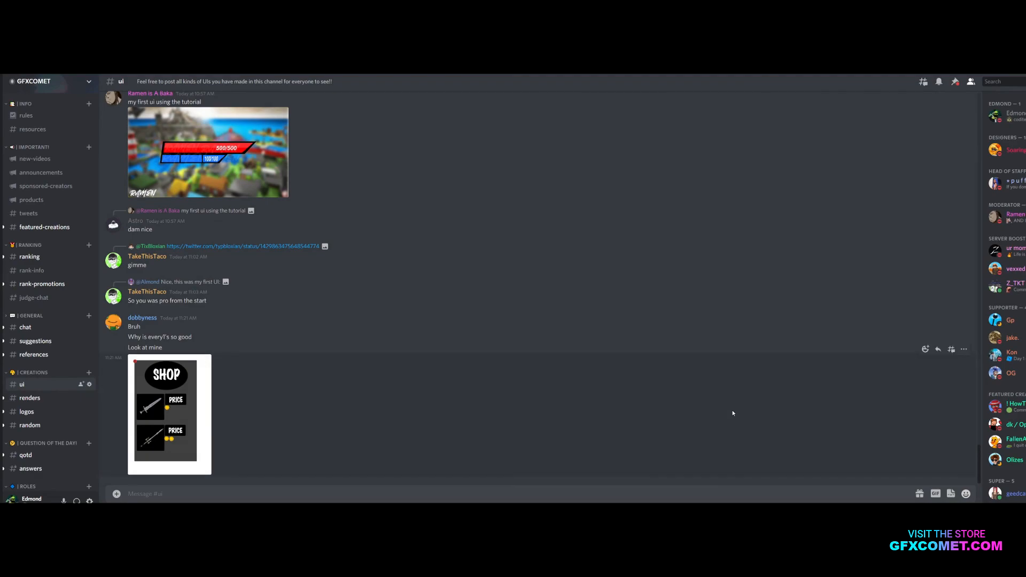